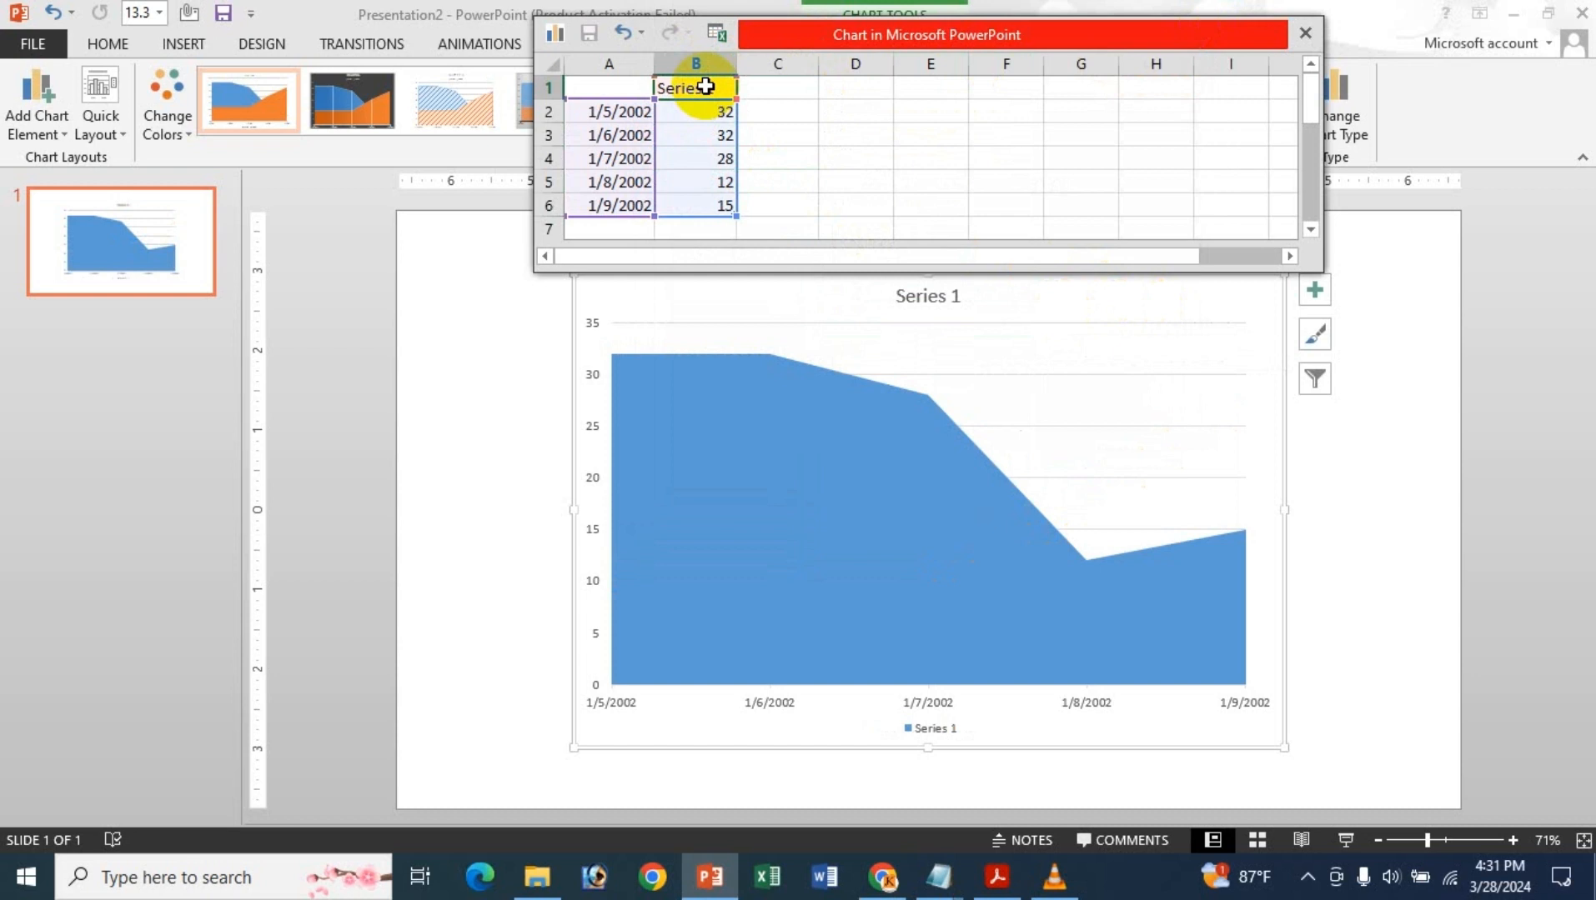
# - Rename the data series to Week 1 and replace the first two category dates with Sat and Sun
pyautogui.write('W')
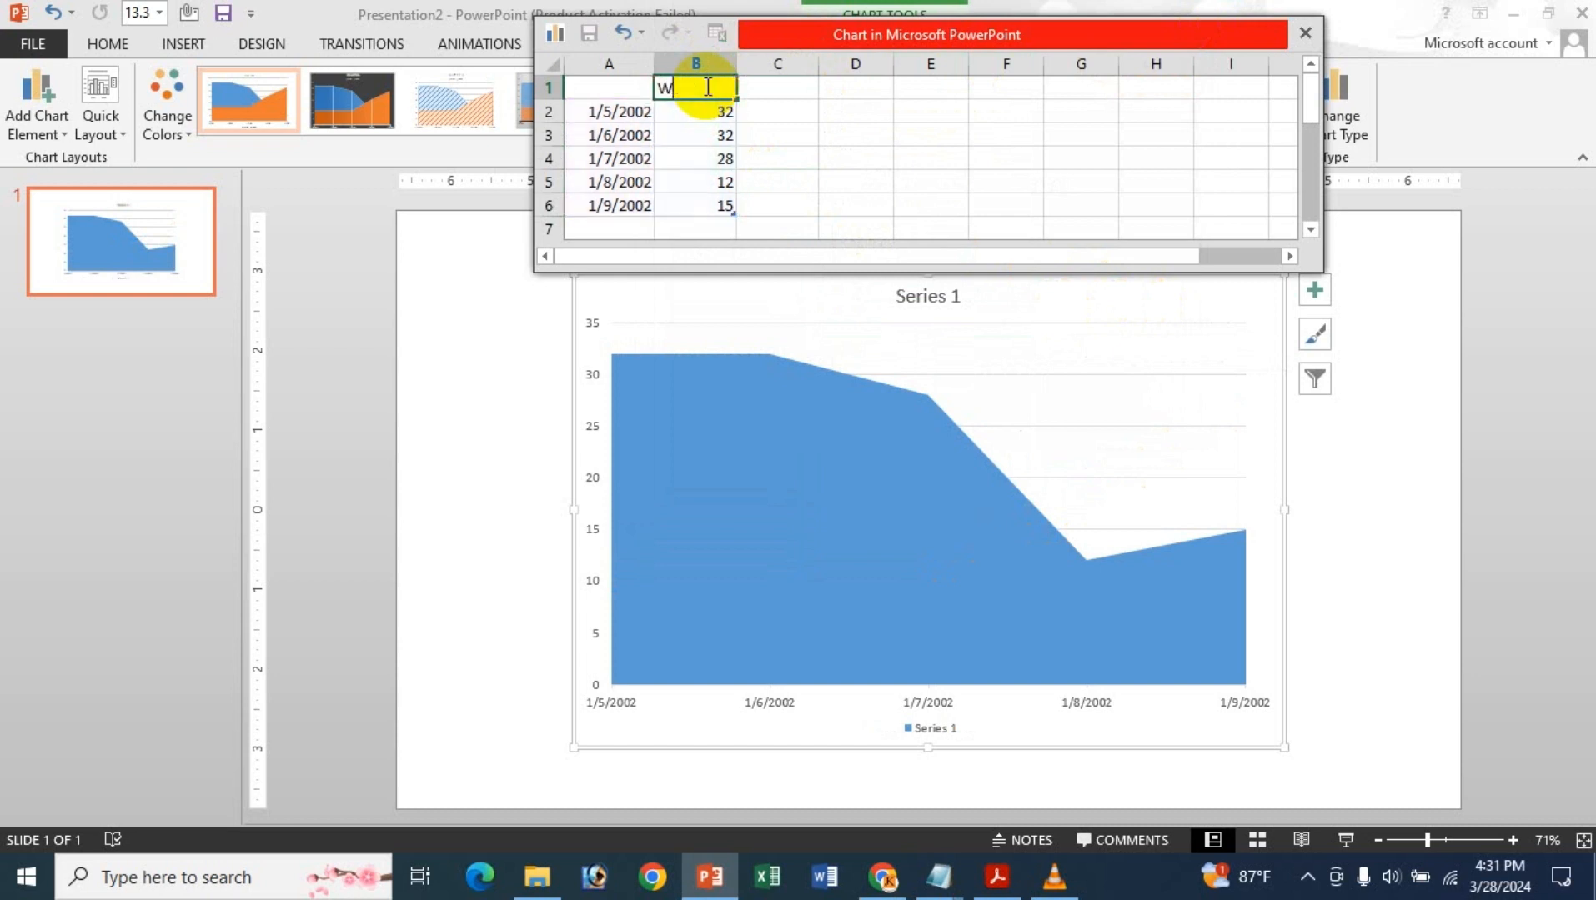
pyautogui.write('eek 1')
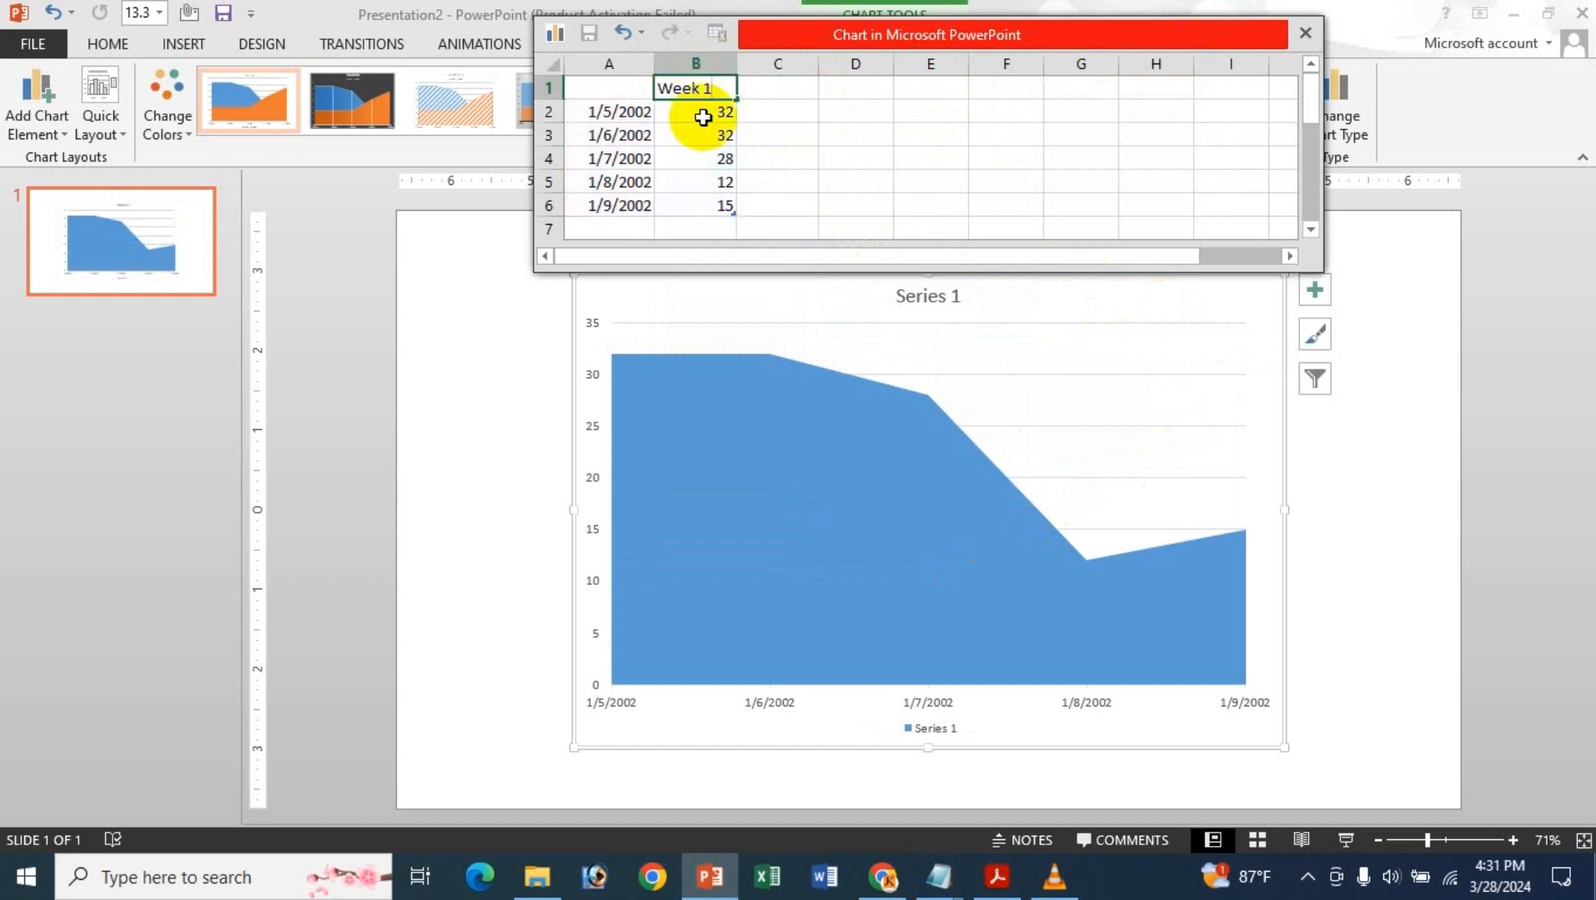
pyautogui.click(631, 111)
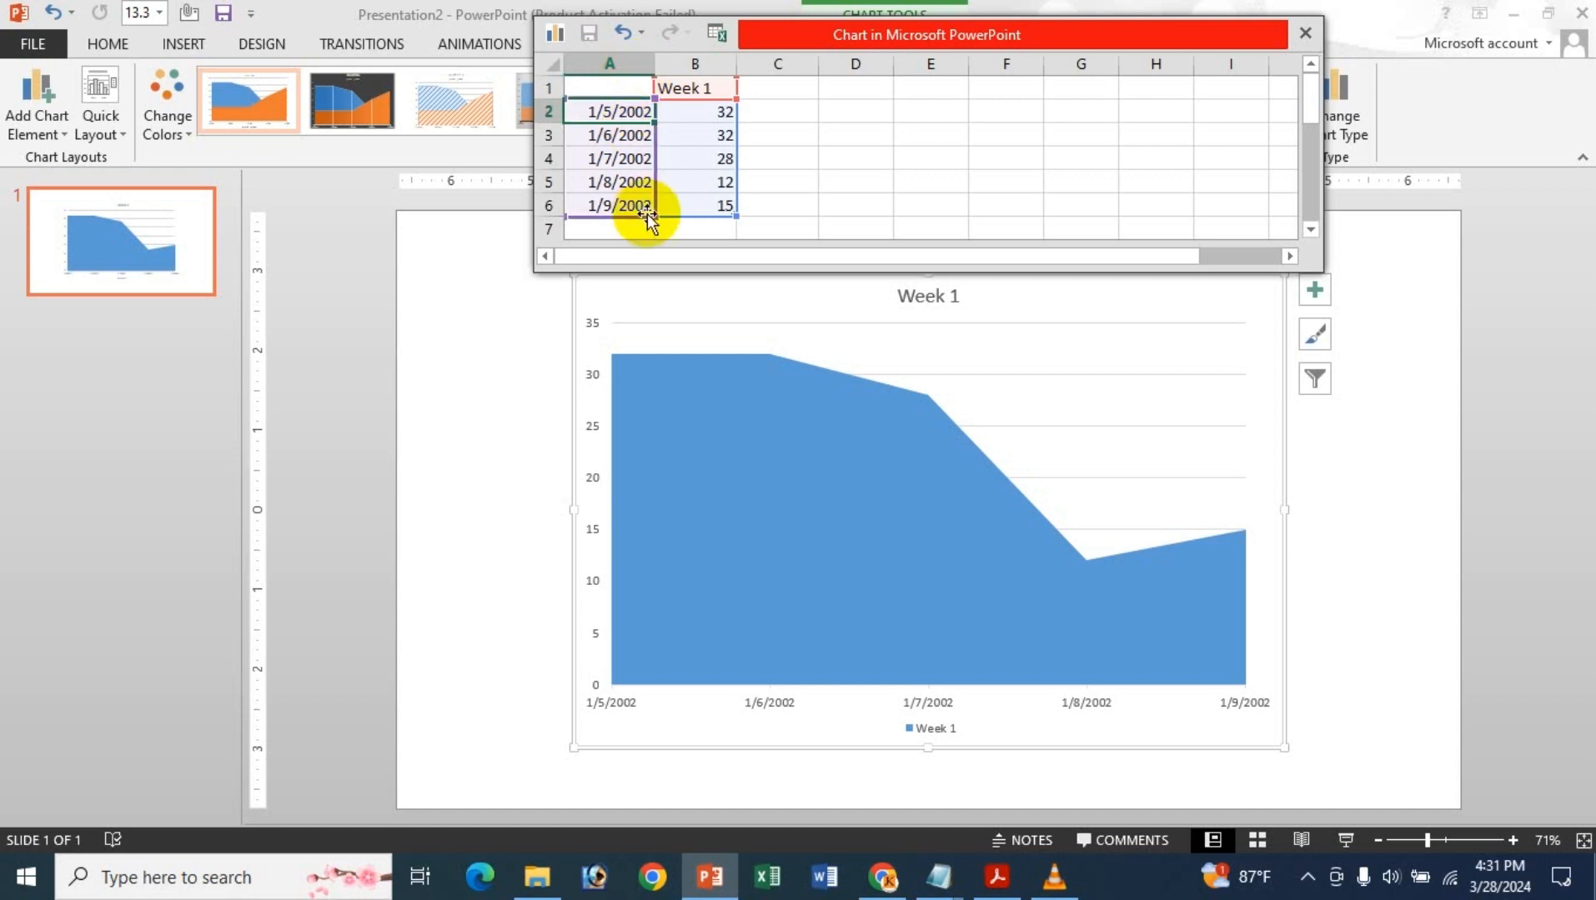
pyautogui.write('Sat')
pyautogui.press('Return')
pyautogui.write('S')
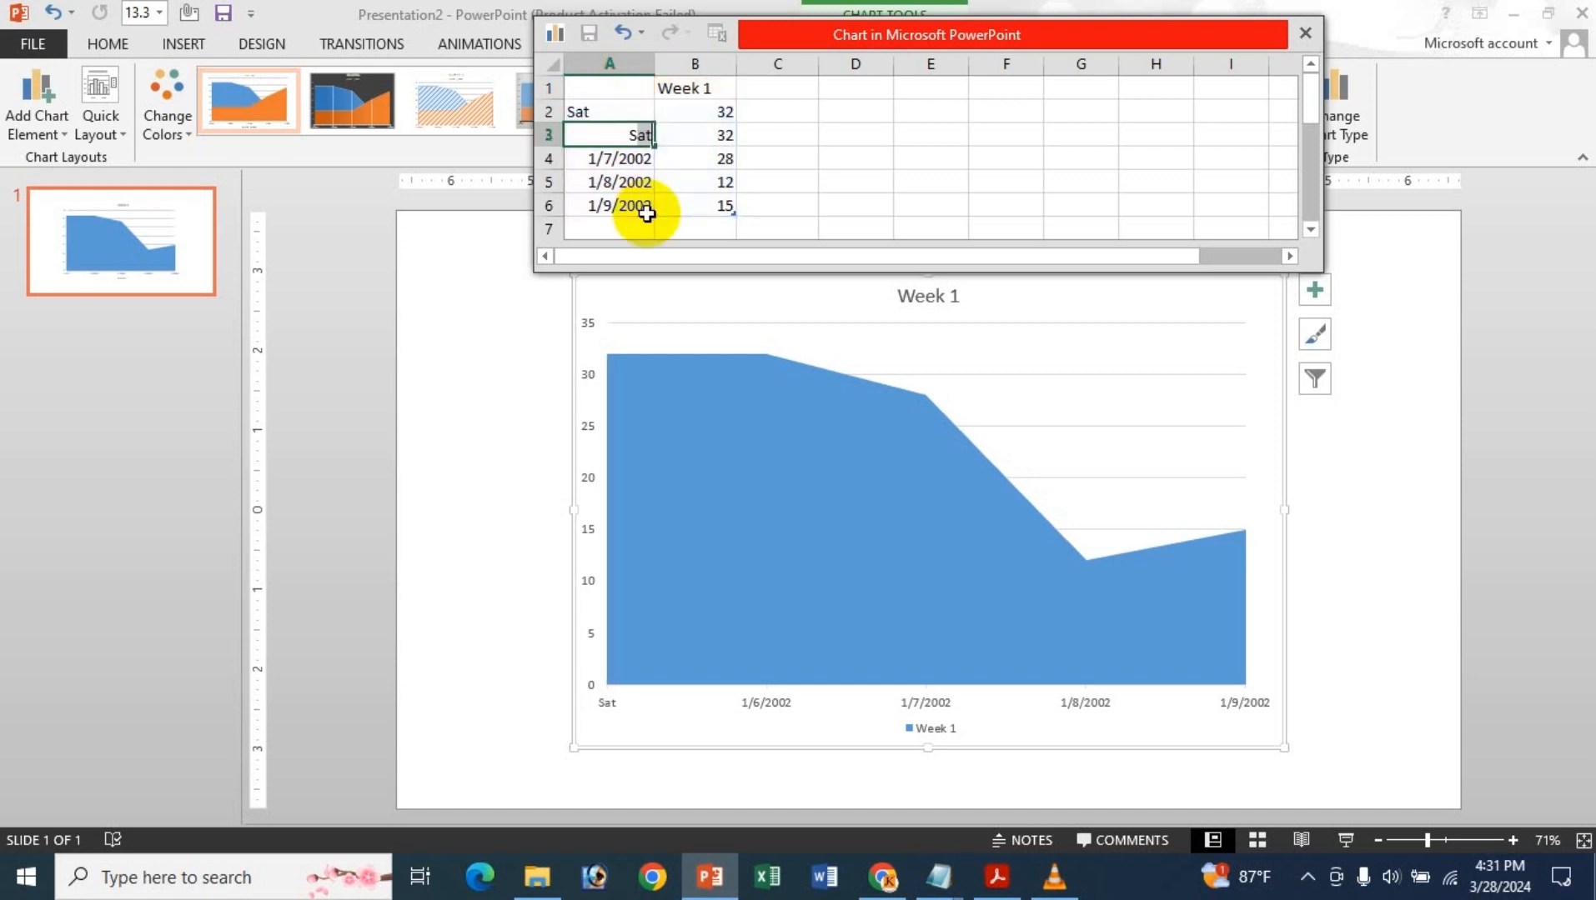
pyautogui.write('un')
pyautogui.press('Return')
# - Replace the remaining three category dates in A4 to A6 with Mon, Tue and Wed
pyautogui.write('Mo')
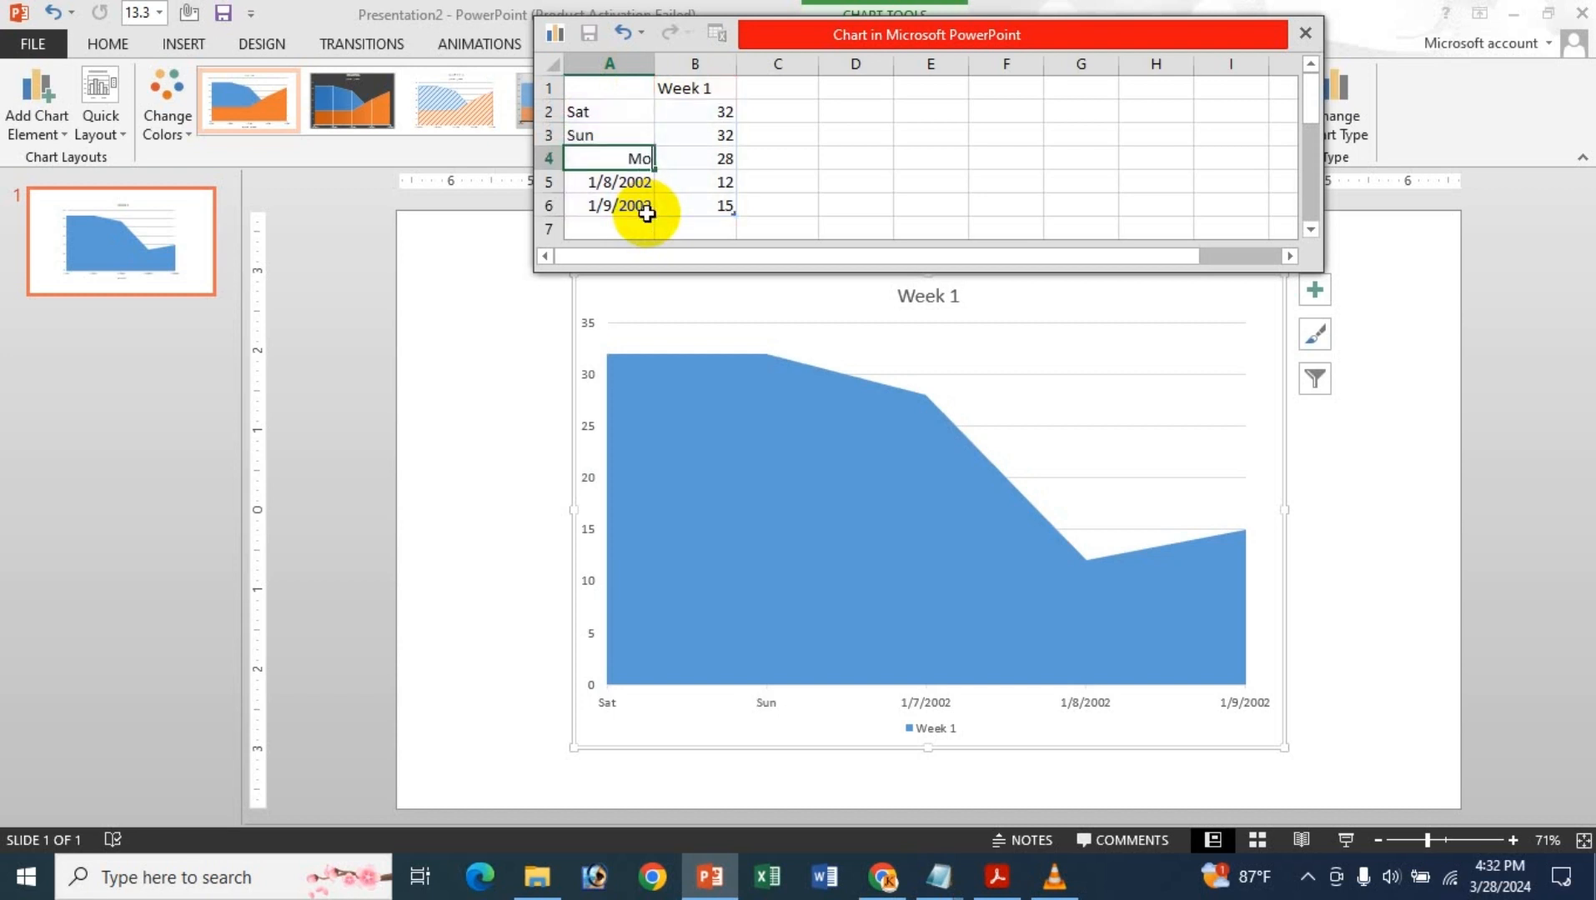
pyautogui.press('Return')
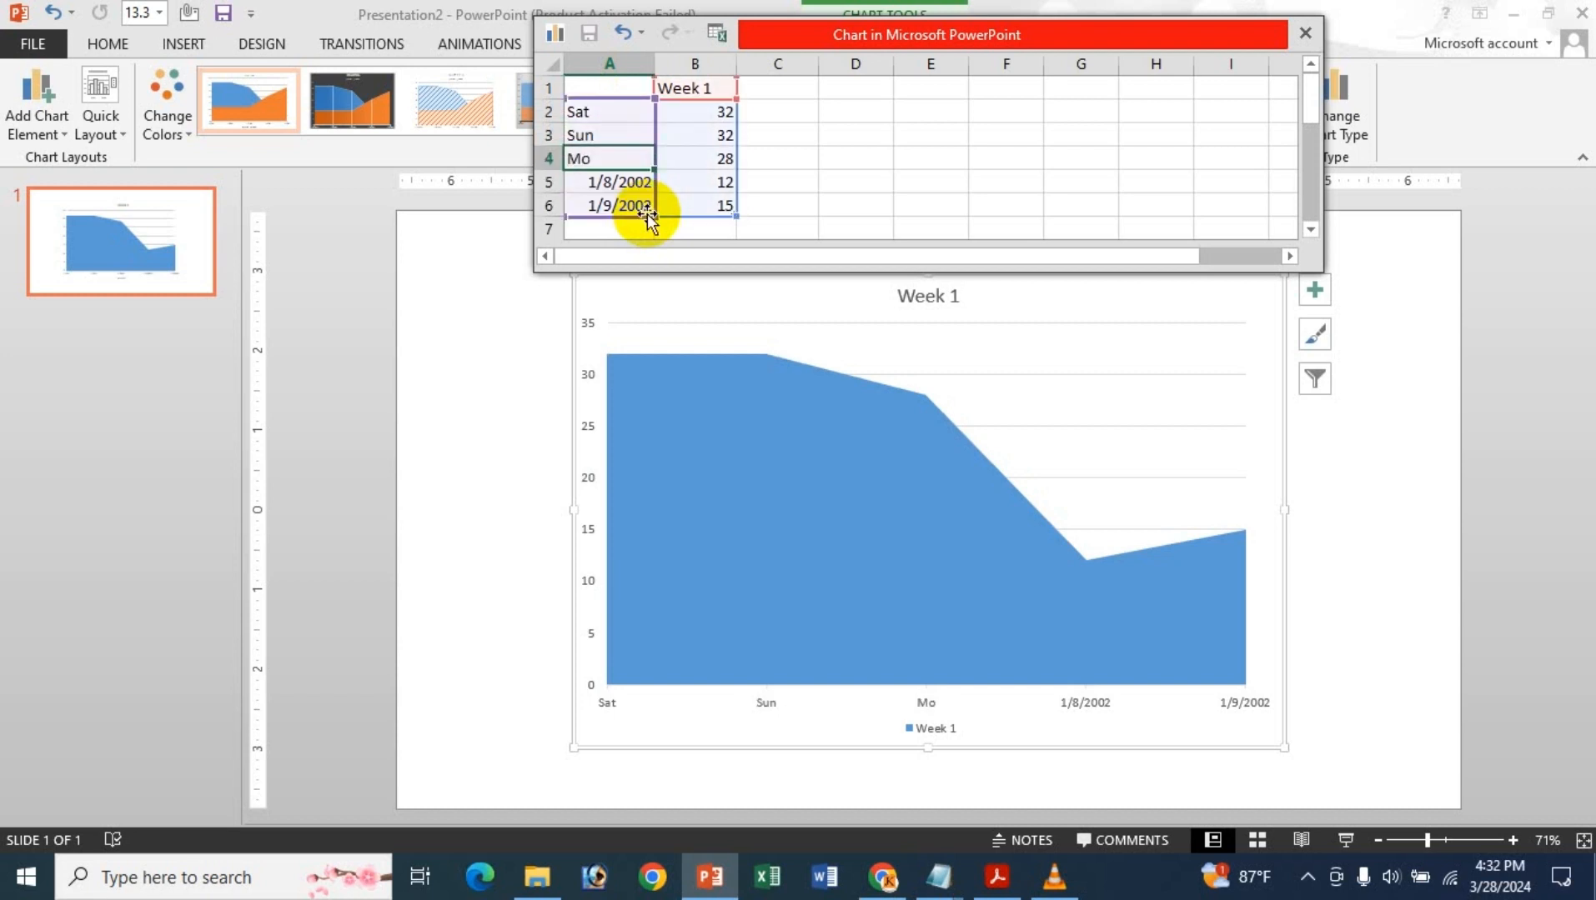
pyautogui.press('Up')
pyautogui.write('Mon')
pyautogui.press('Return')
pyautogui.write('Tue')
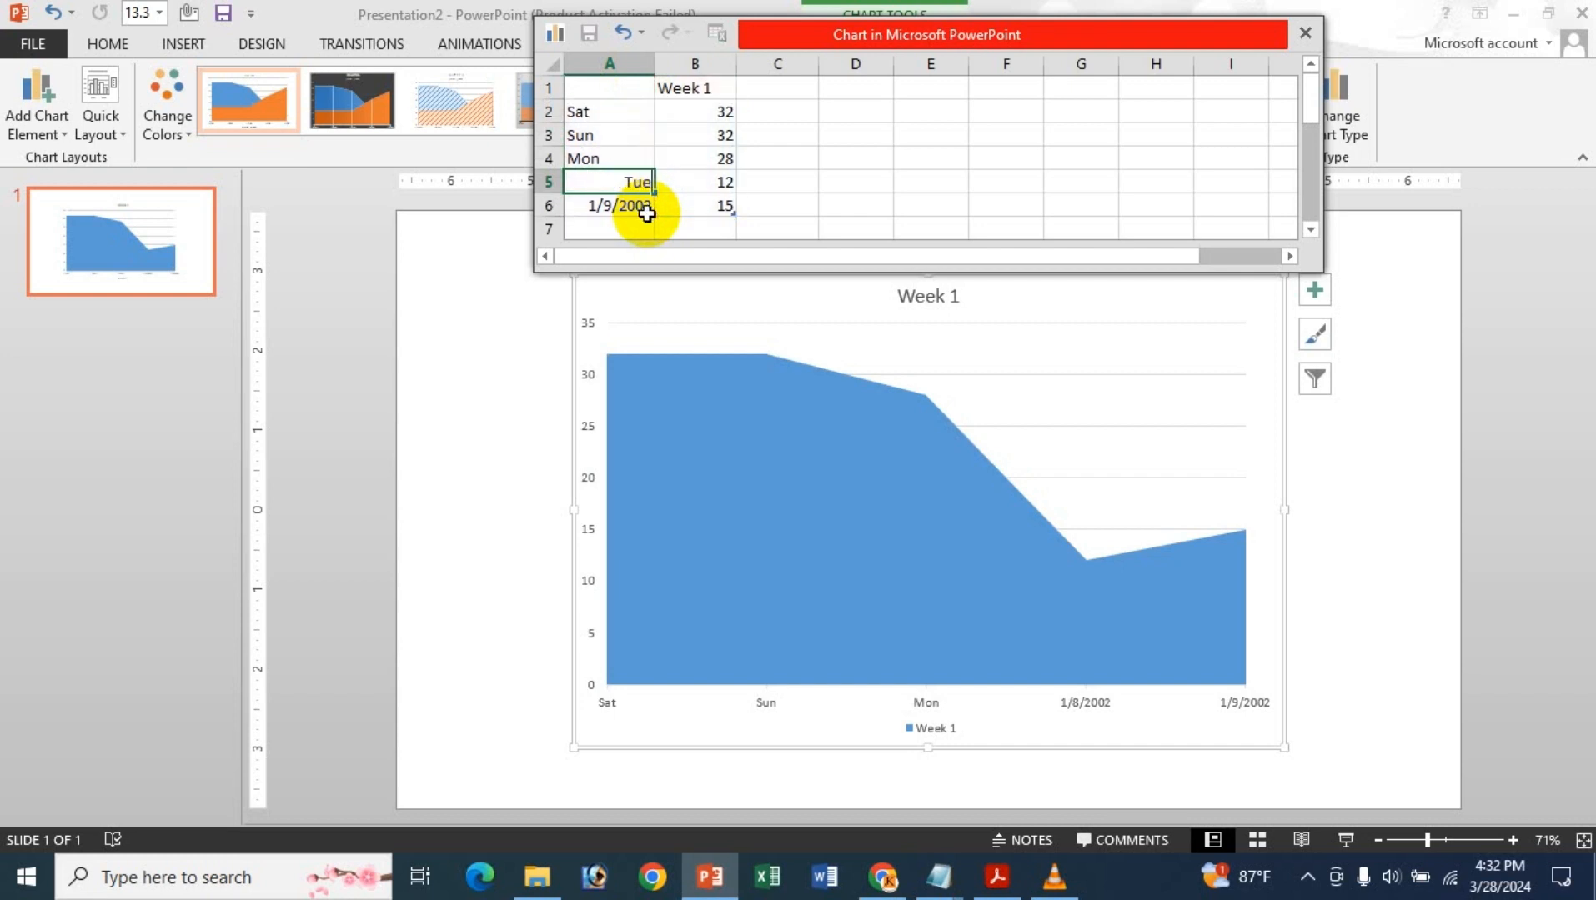
pyautogui.press('Return')
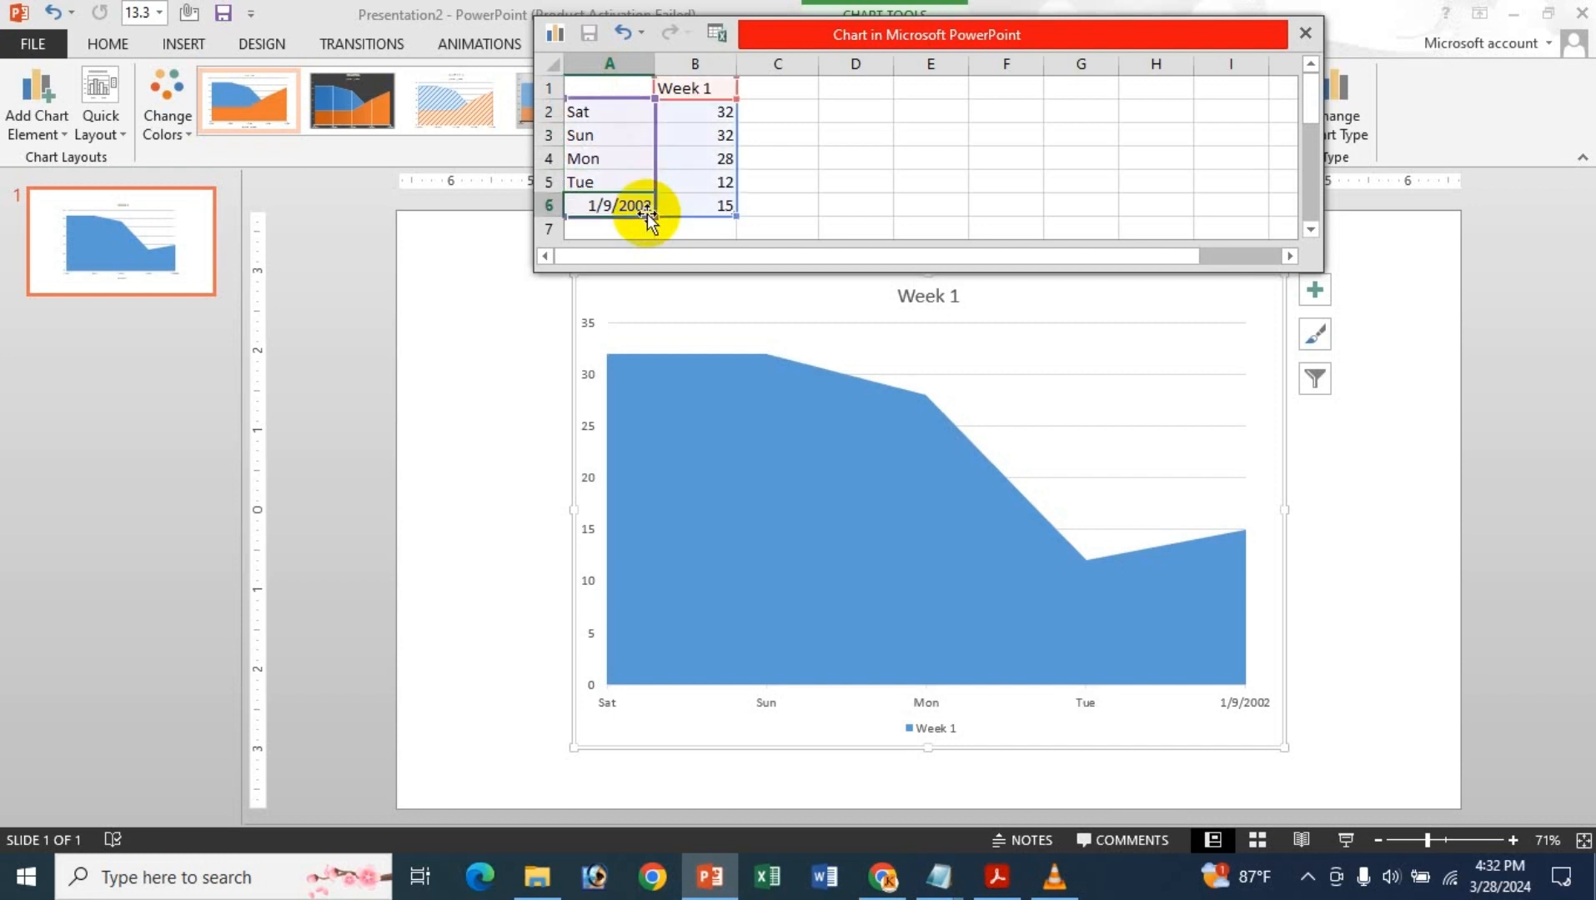
pyautogui.write('We')
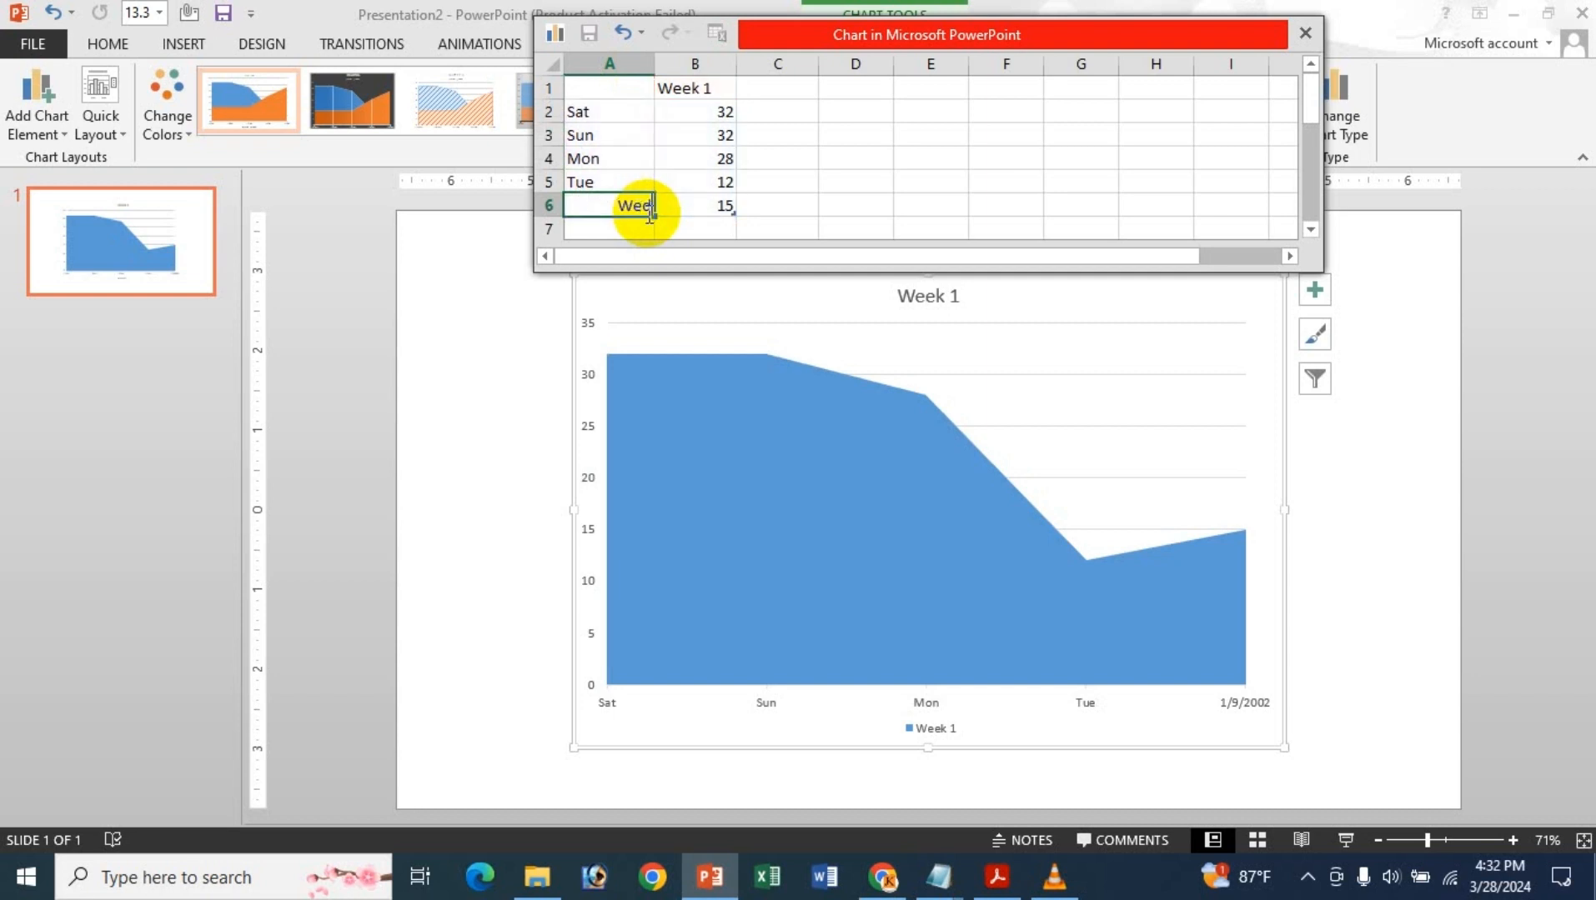
pyautogui.write('d')
pyautogui.press('Return')
# - Add Thu and Fri as new categories below Wed in the chart data, dismissing any formula reference warnings
pyautogui.write('Thu')
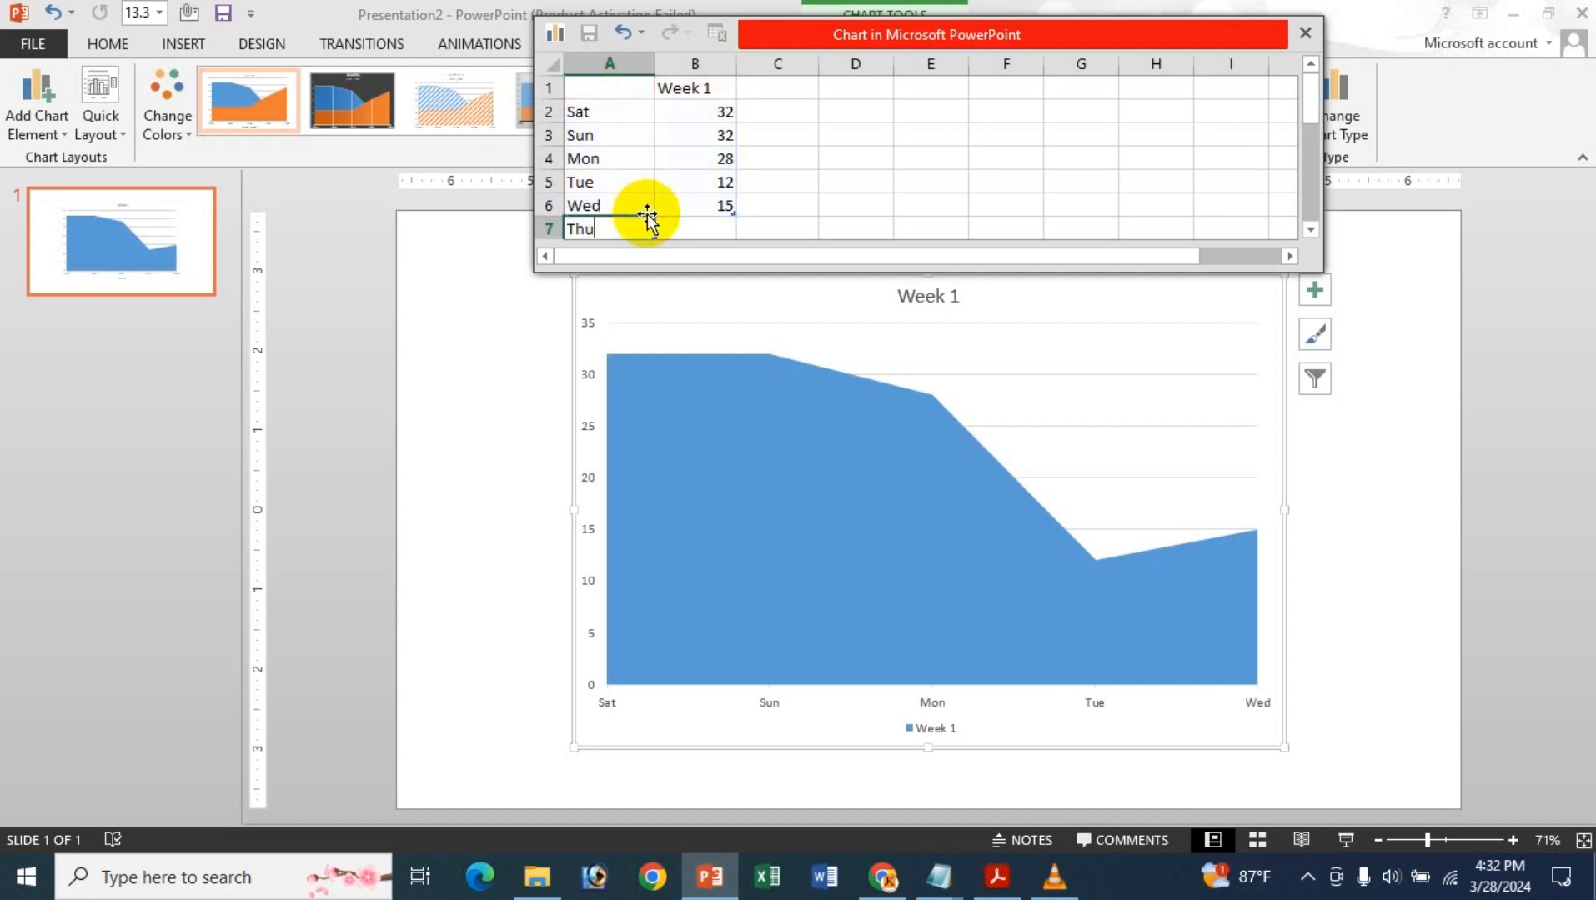
pyautogui.press('Return')
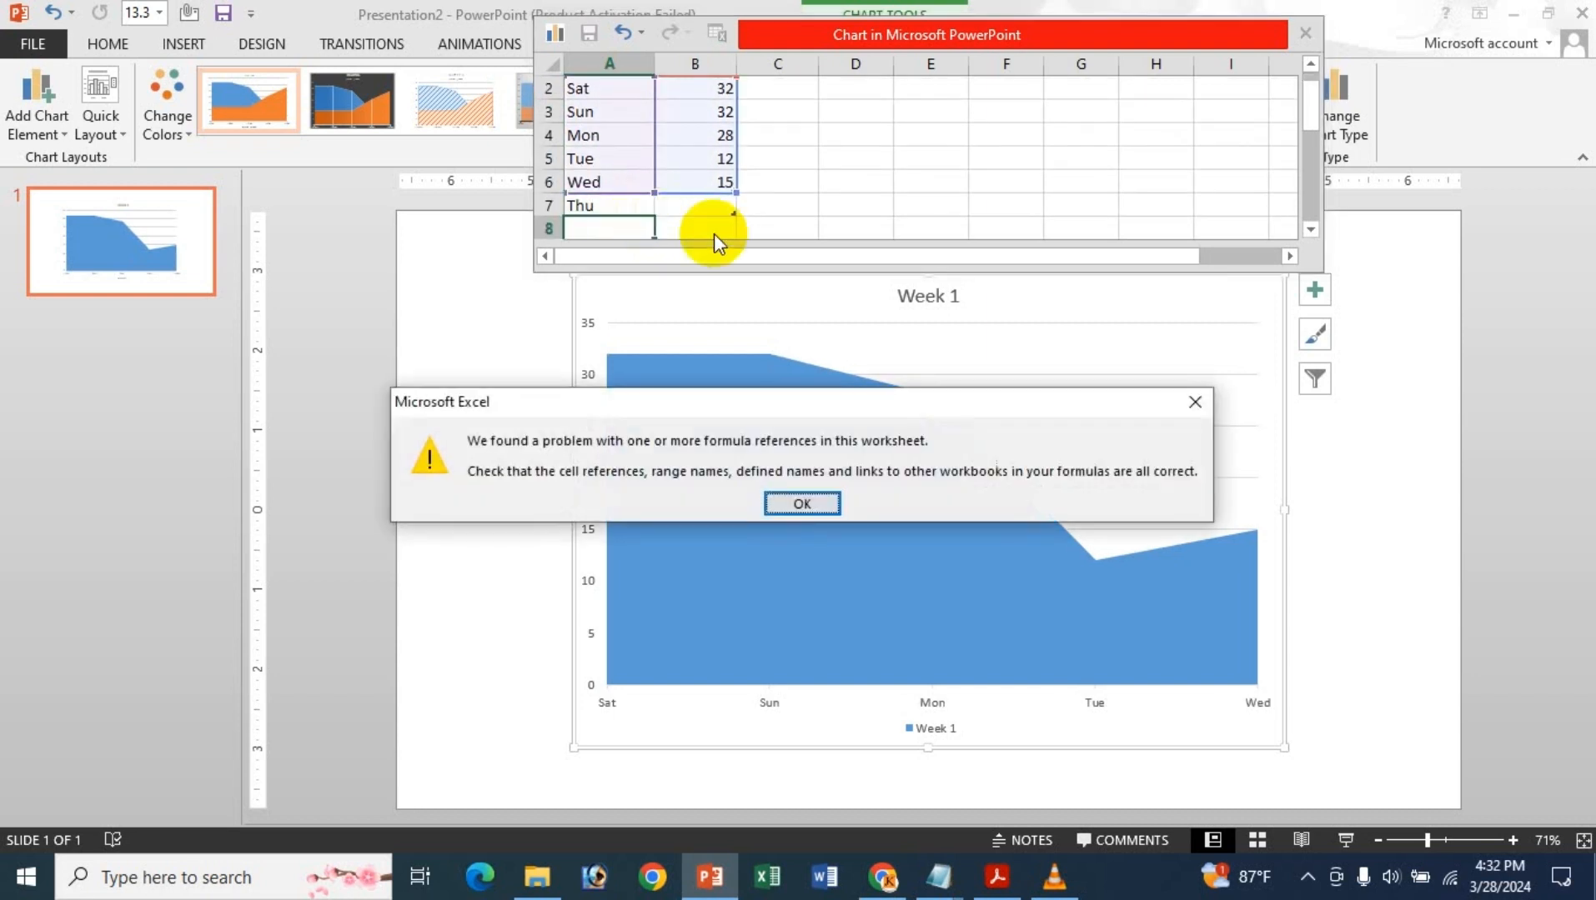
pyautogui.click(802, 503)
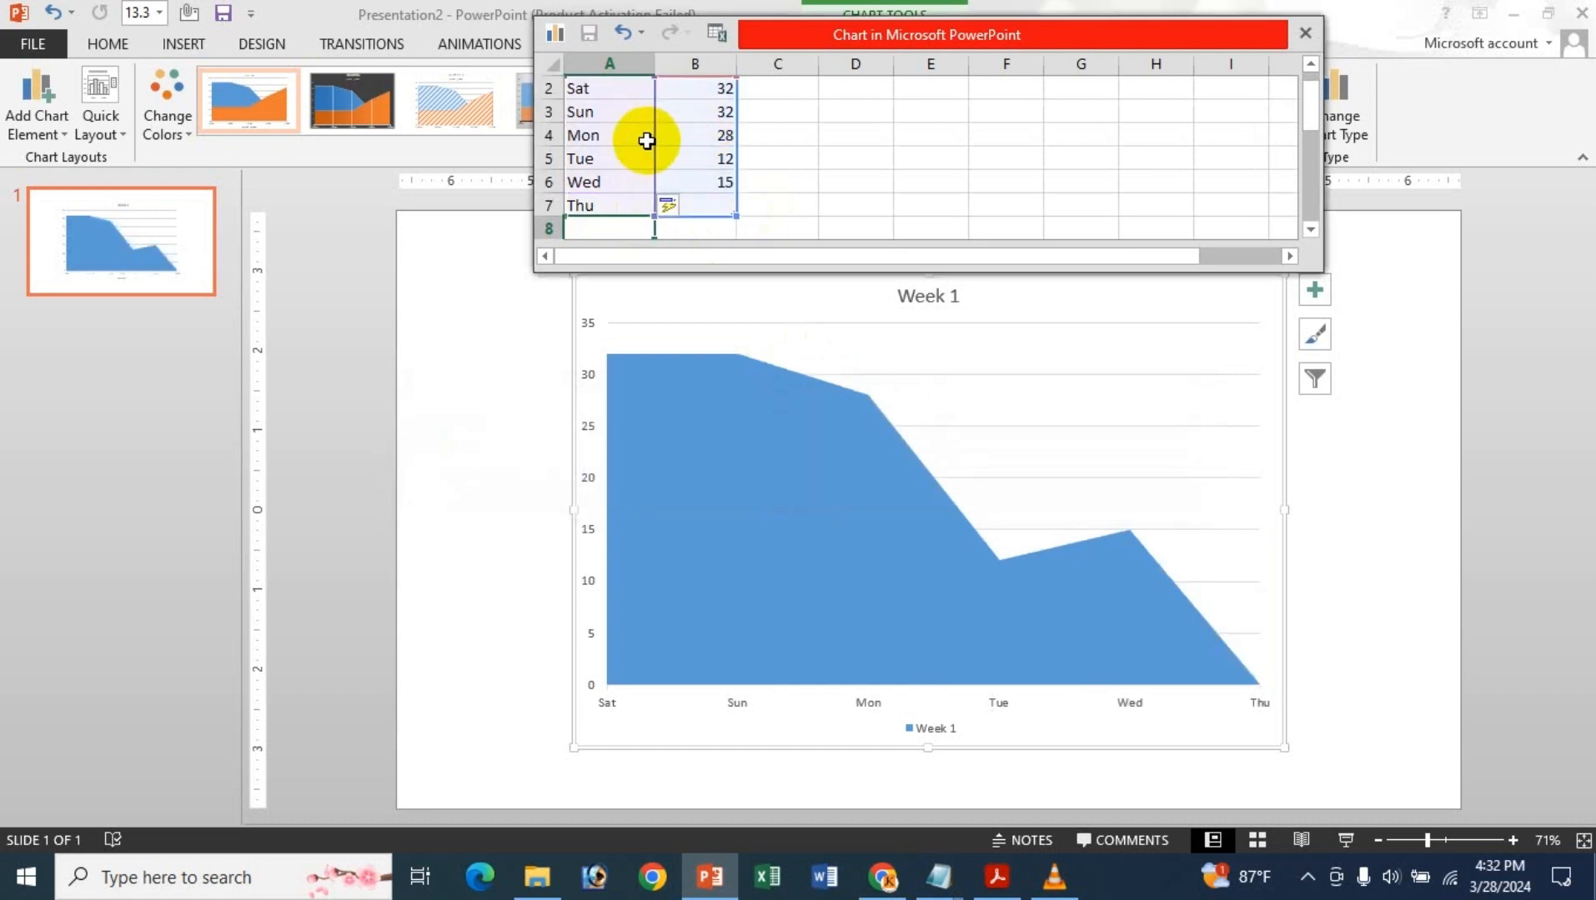
pyautogui.write('Fri')
pyautogui.click(825, 206)
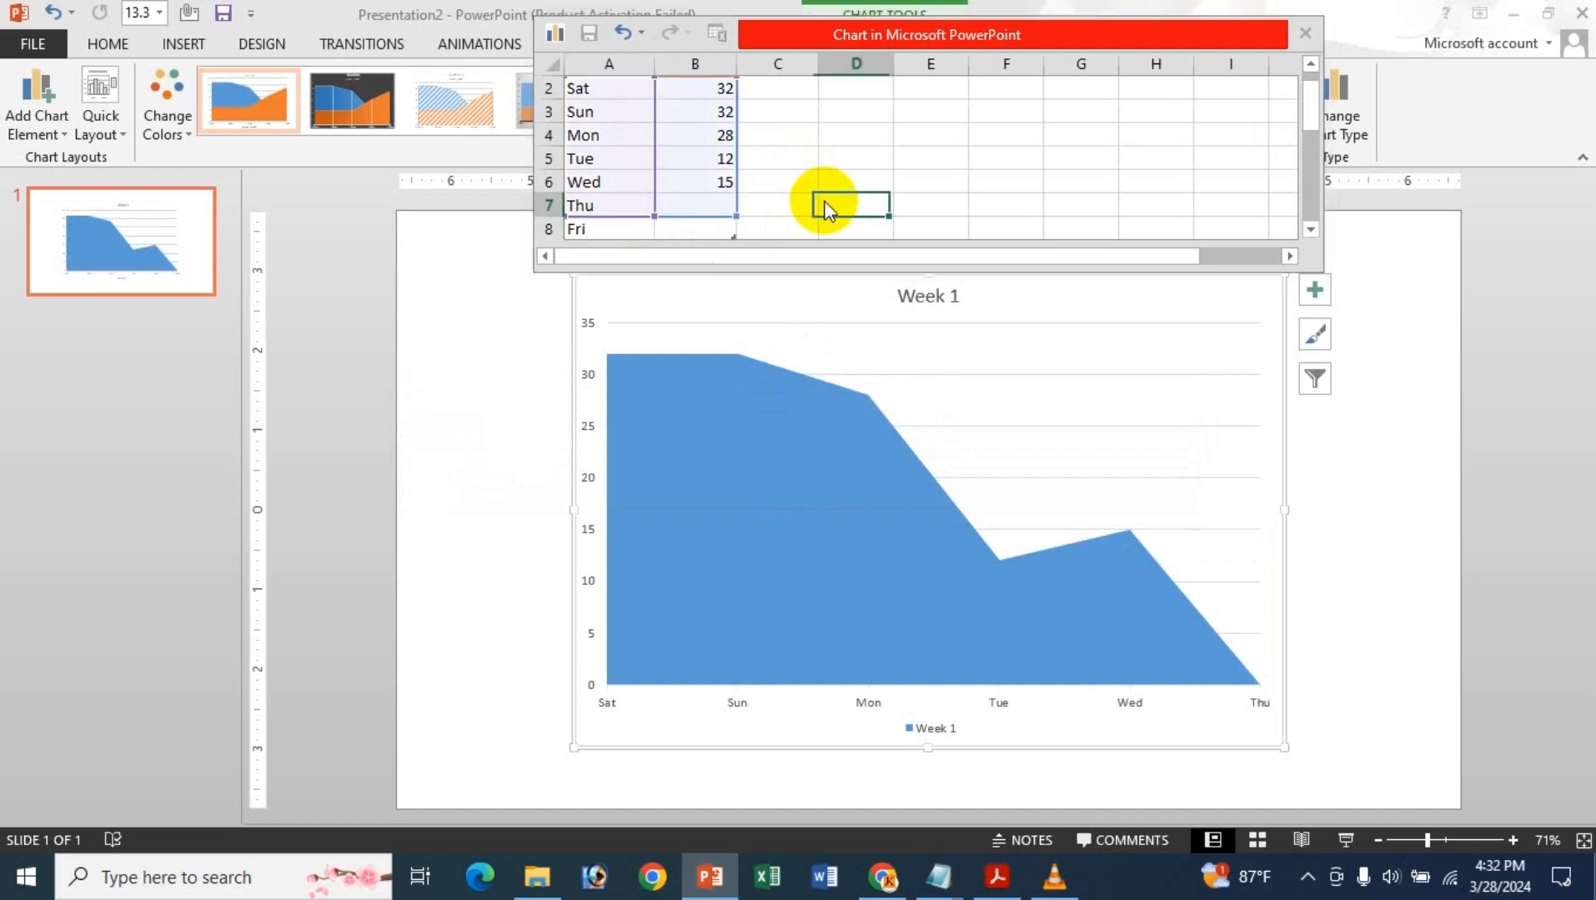
pyautogui.click(826, 506)
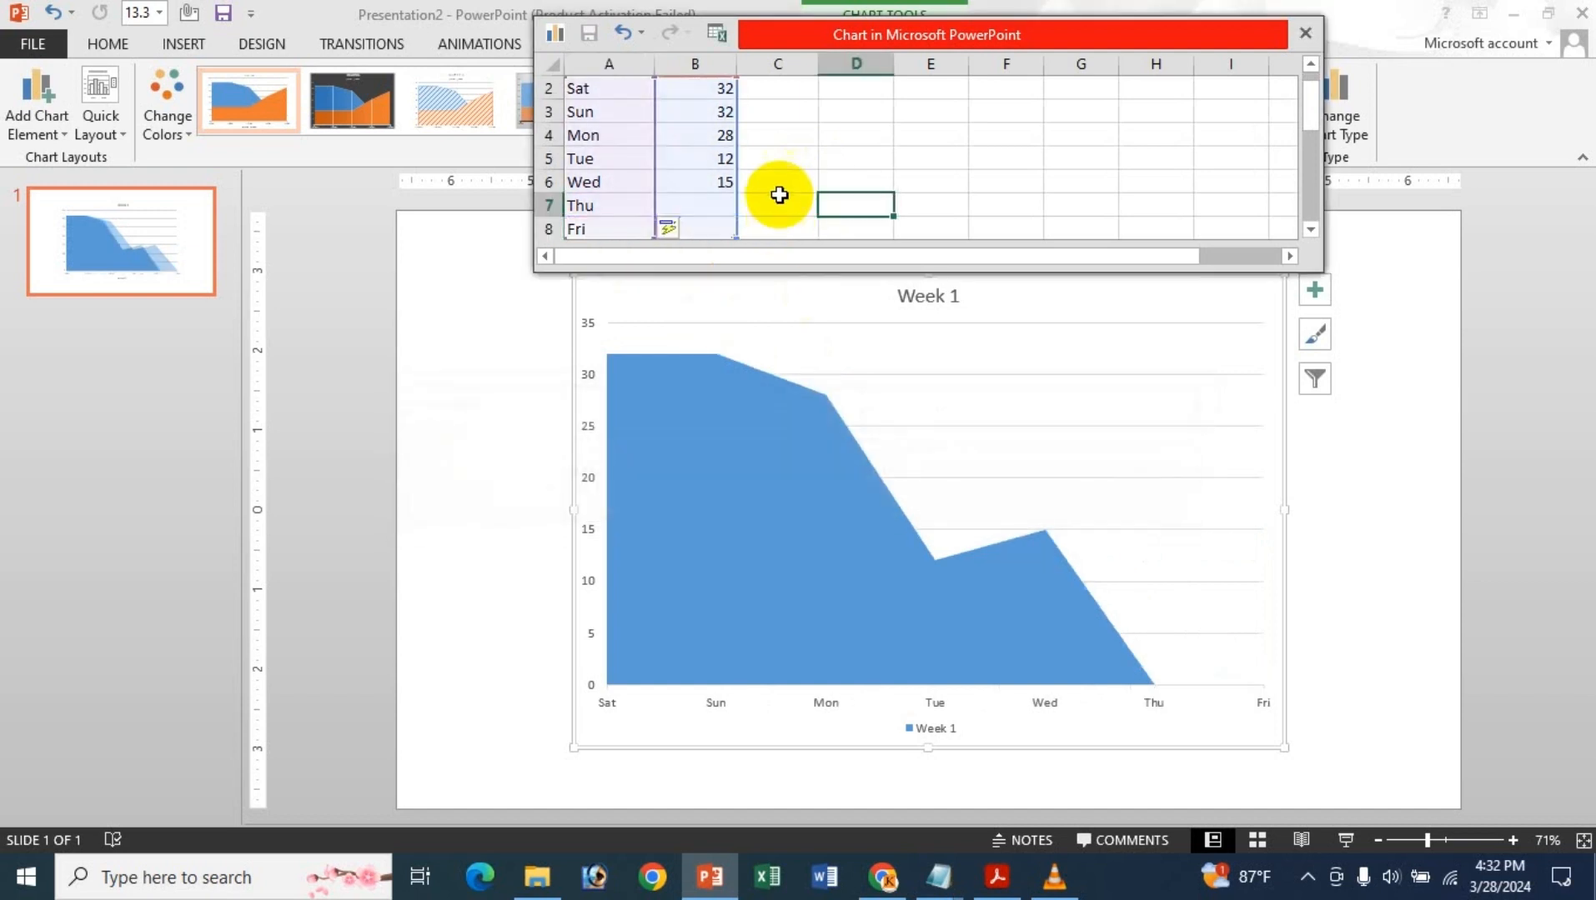
# - Enlarge the chart data sheet to show all seven days and set Sat to 2000, Sun to 2200 and Mon to 2300
pyautogui.scroll(1, 776, 196)
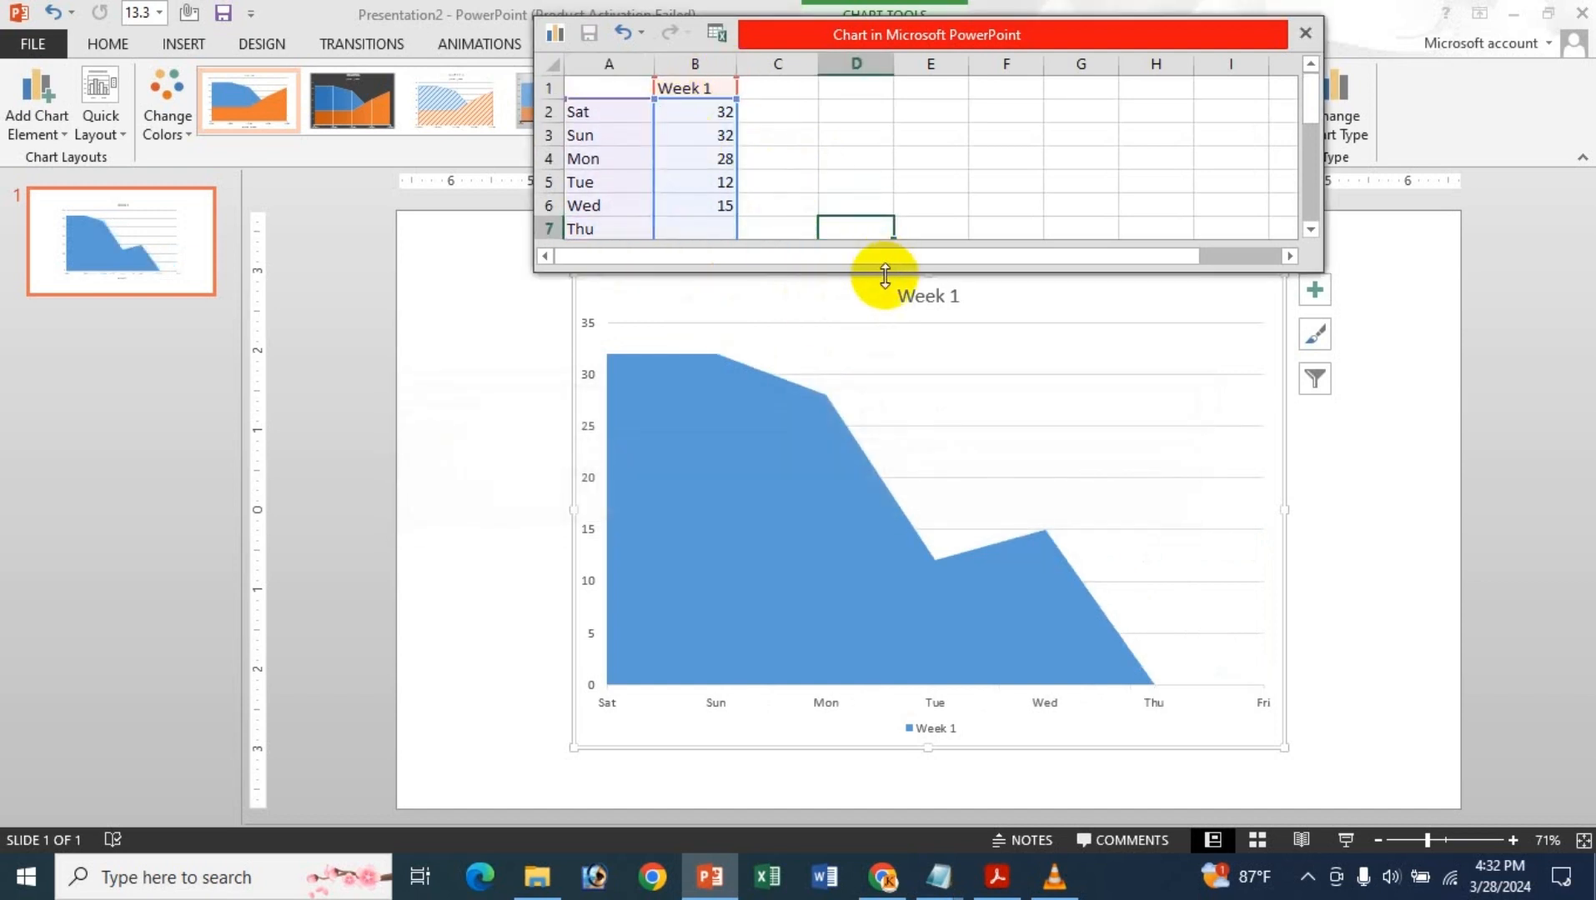
pyautogui.moveTo(882, 272); pyautogui.dragTo(879, 327)
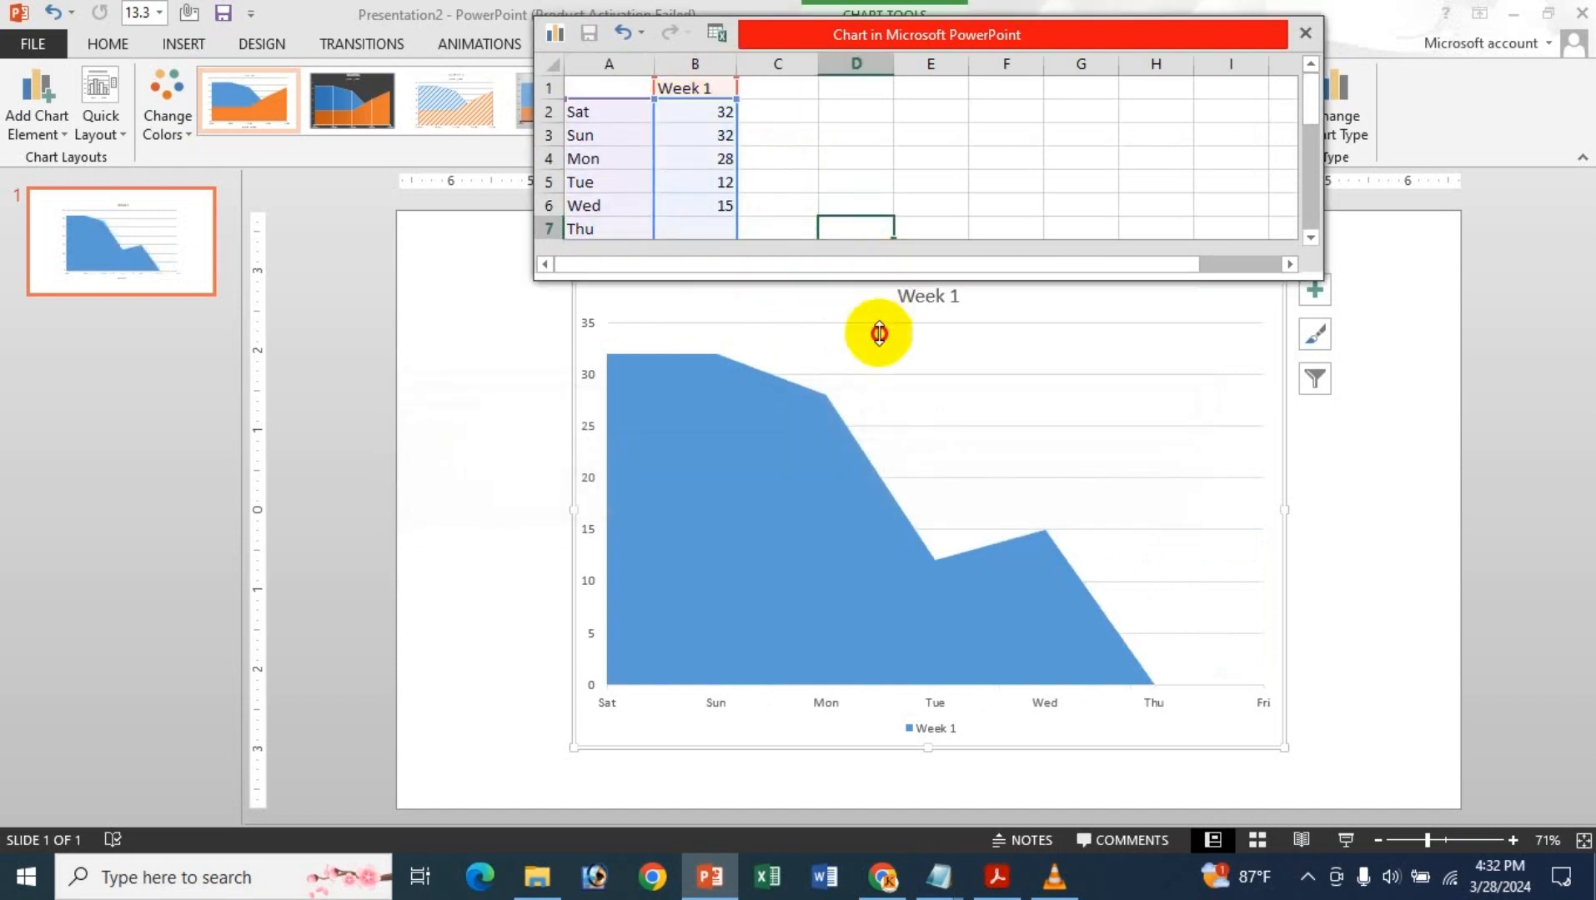
pyautogui.click(719, 114)
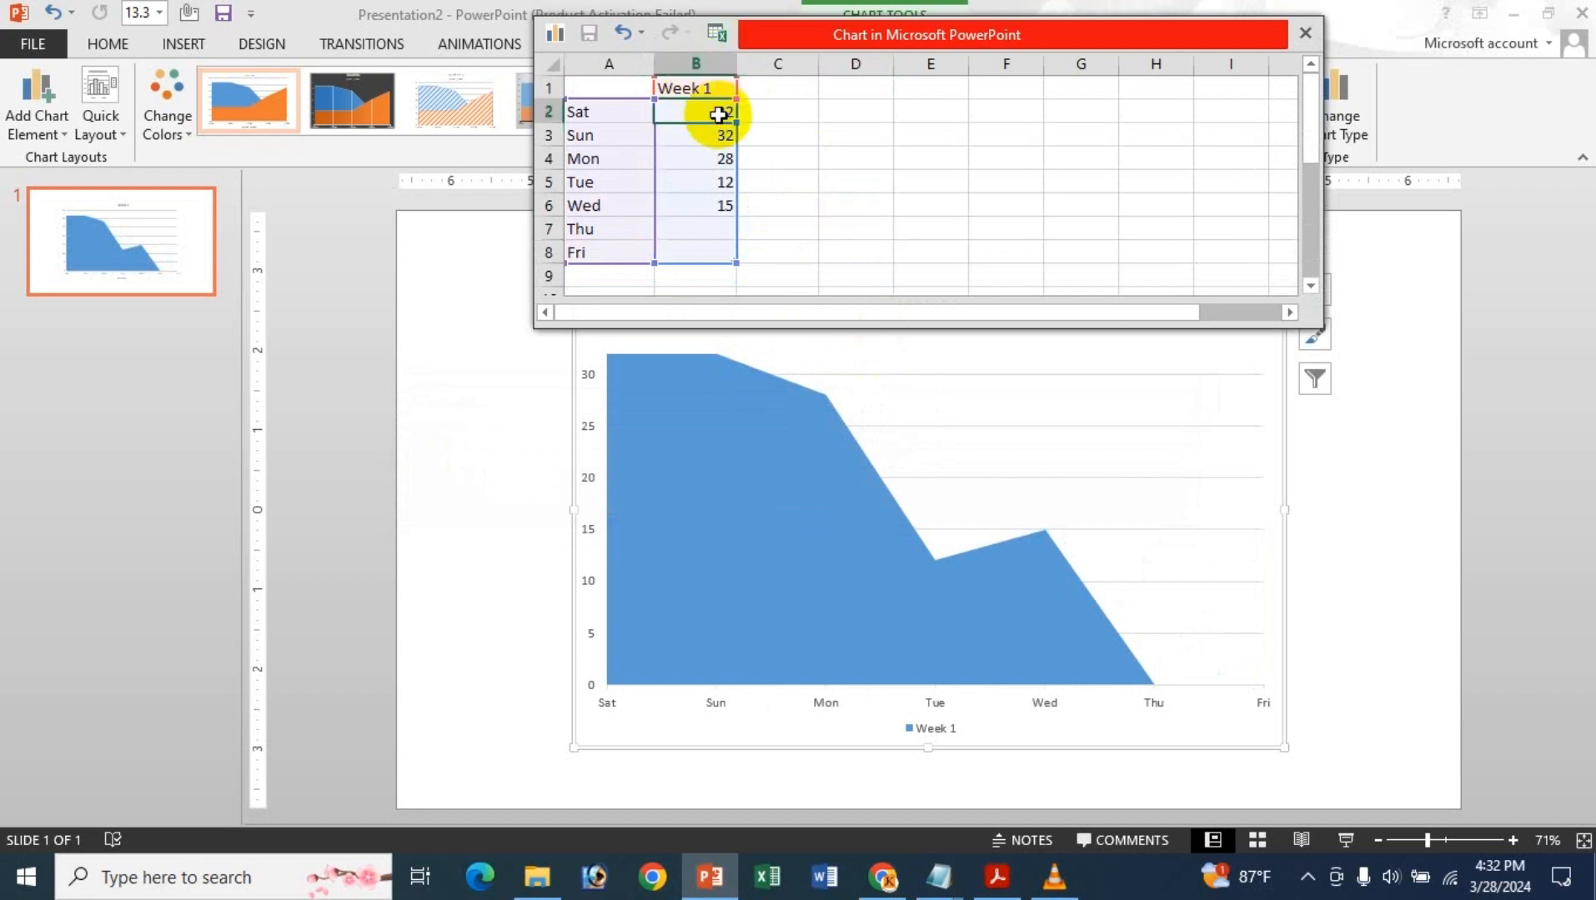
pyautogui.write('200')
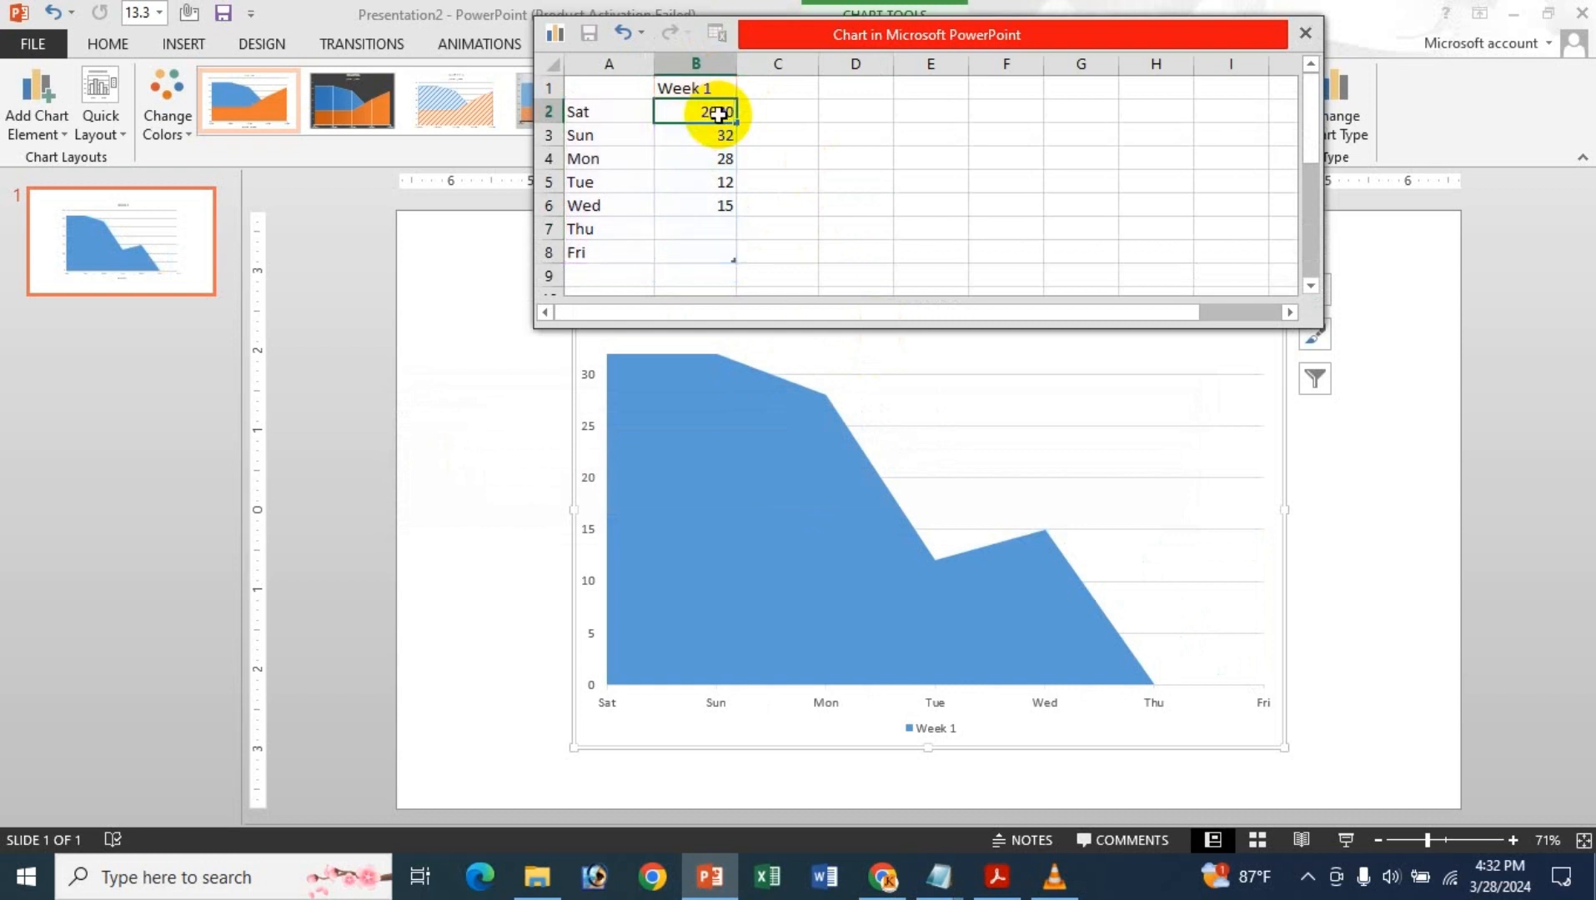
pyautogui.write('0')
pyautogui.press('Return')
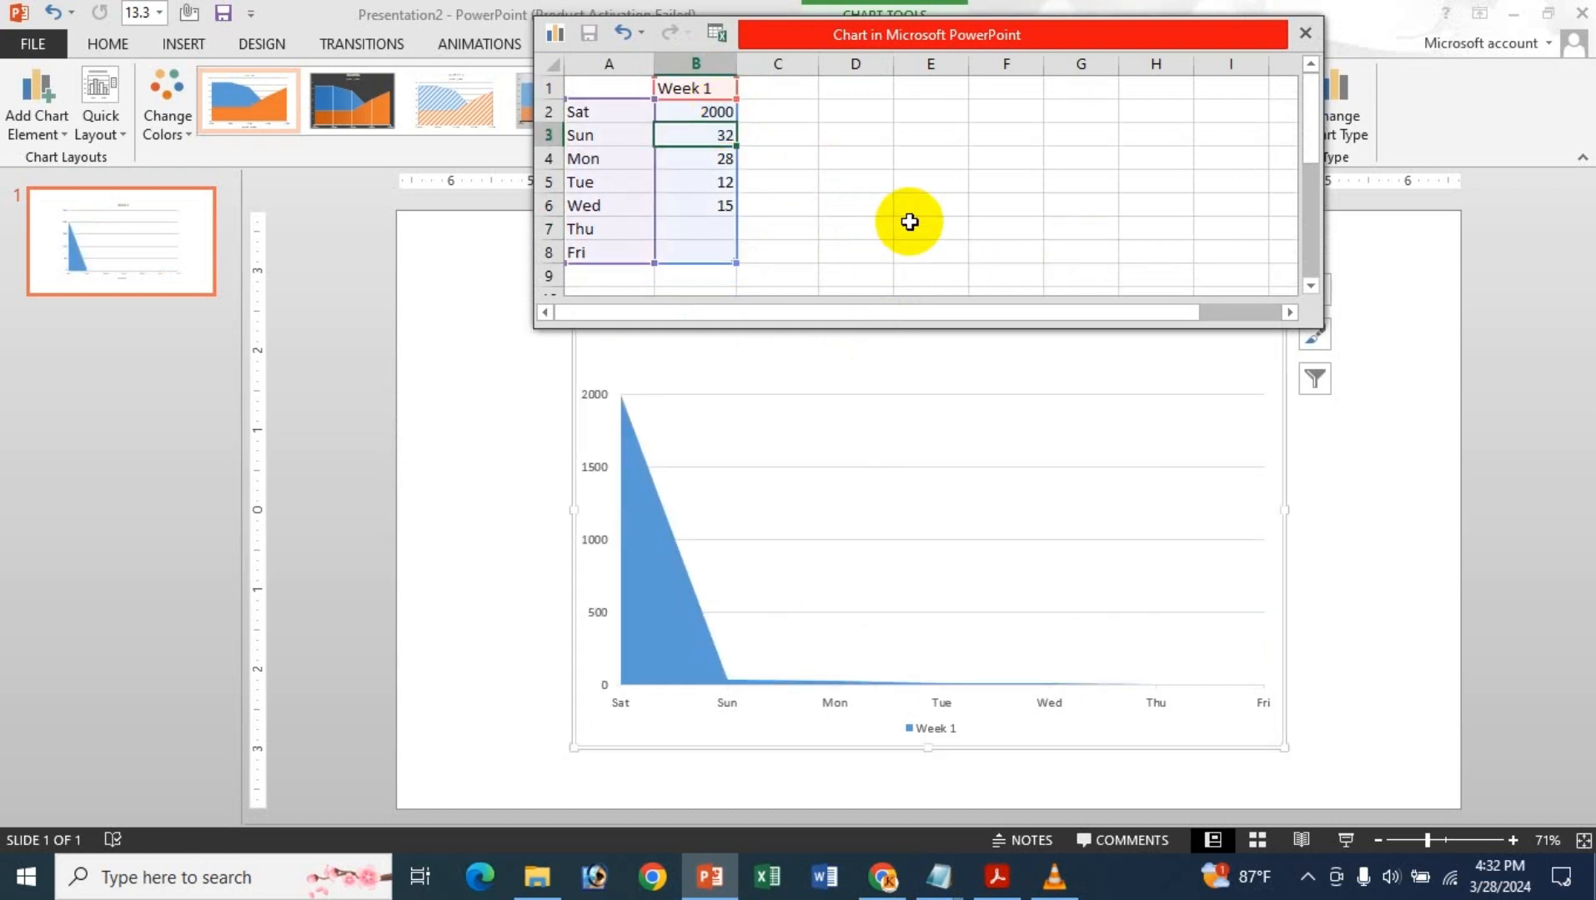
pyautogui.write('2200')
pyautogui.press('Return')
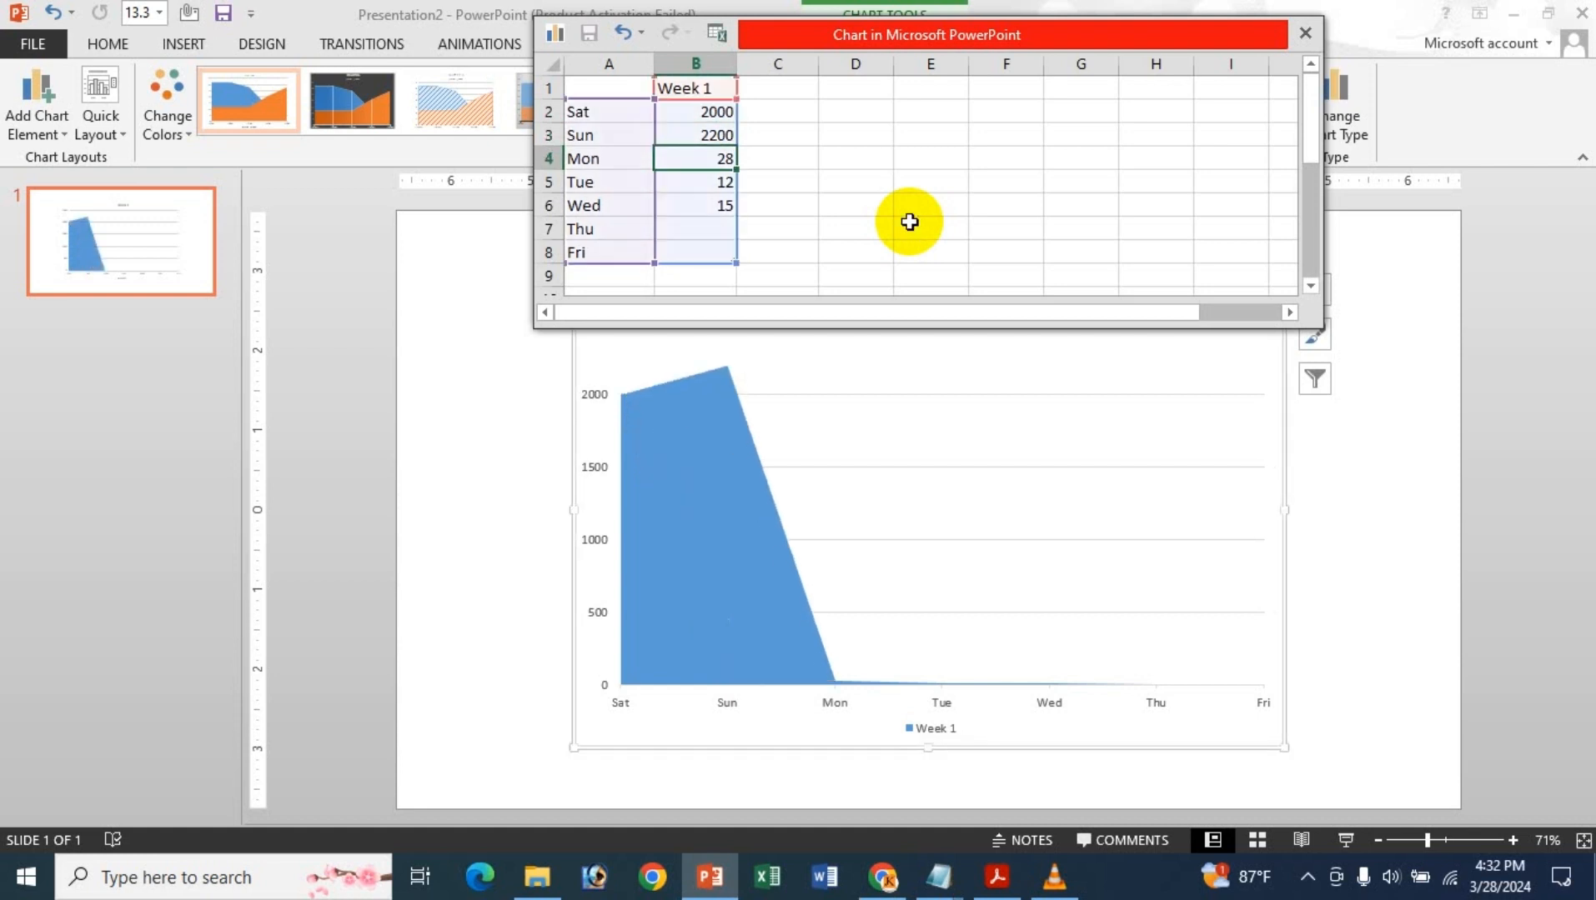
pyautogui.write('2')
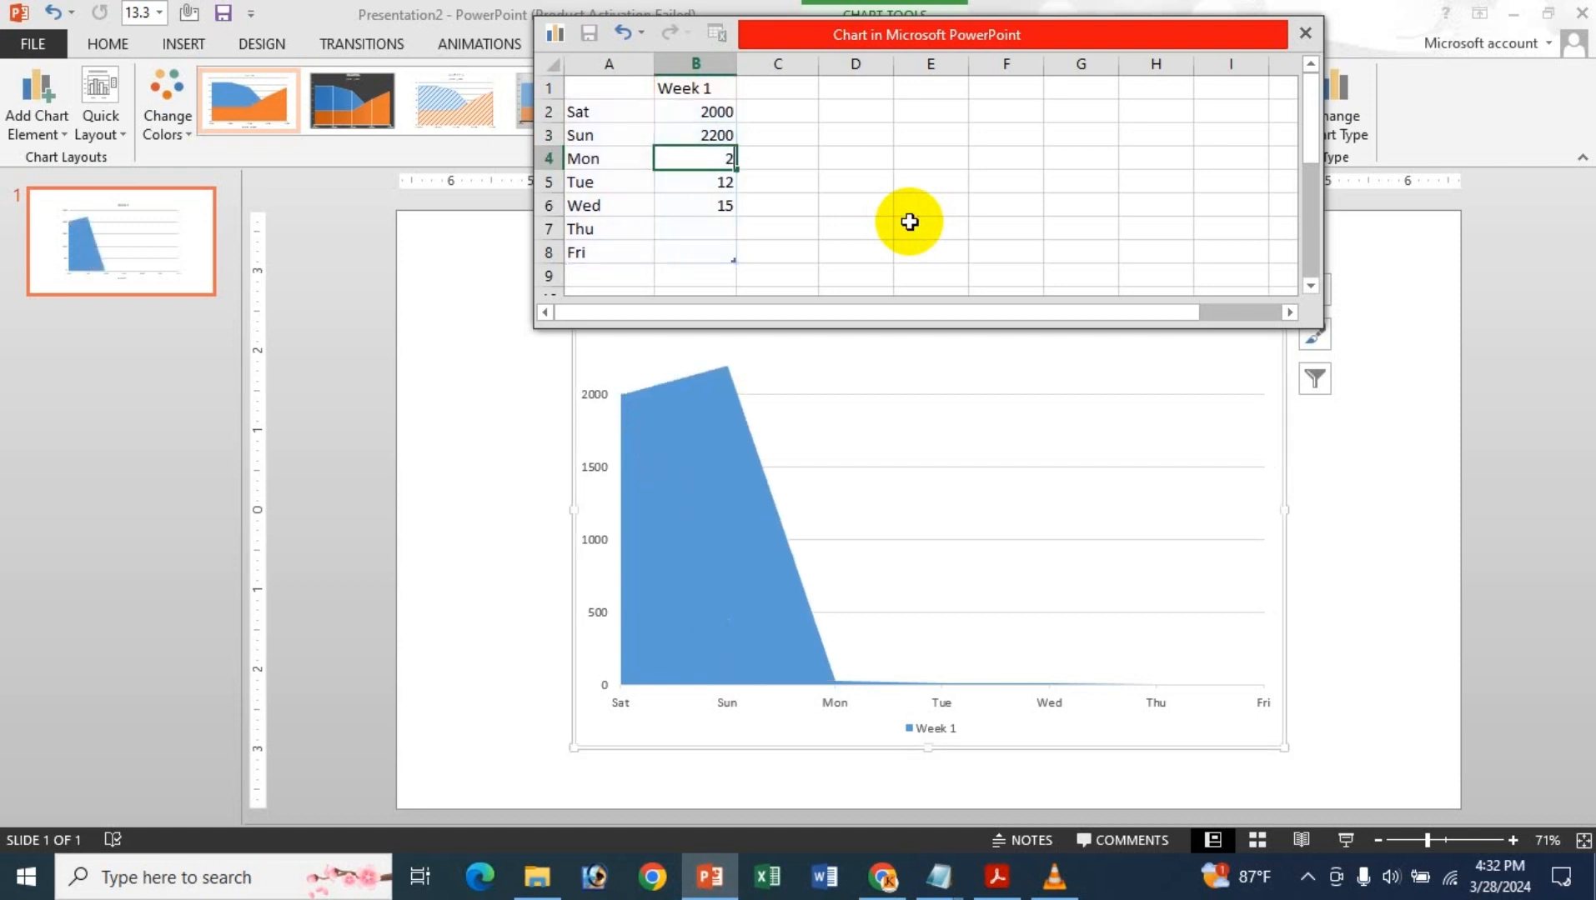
pyautogui.press('Return')
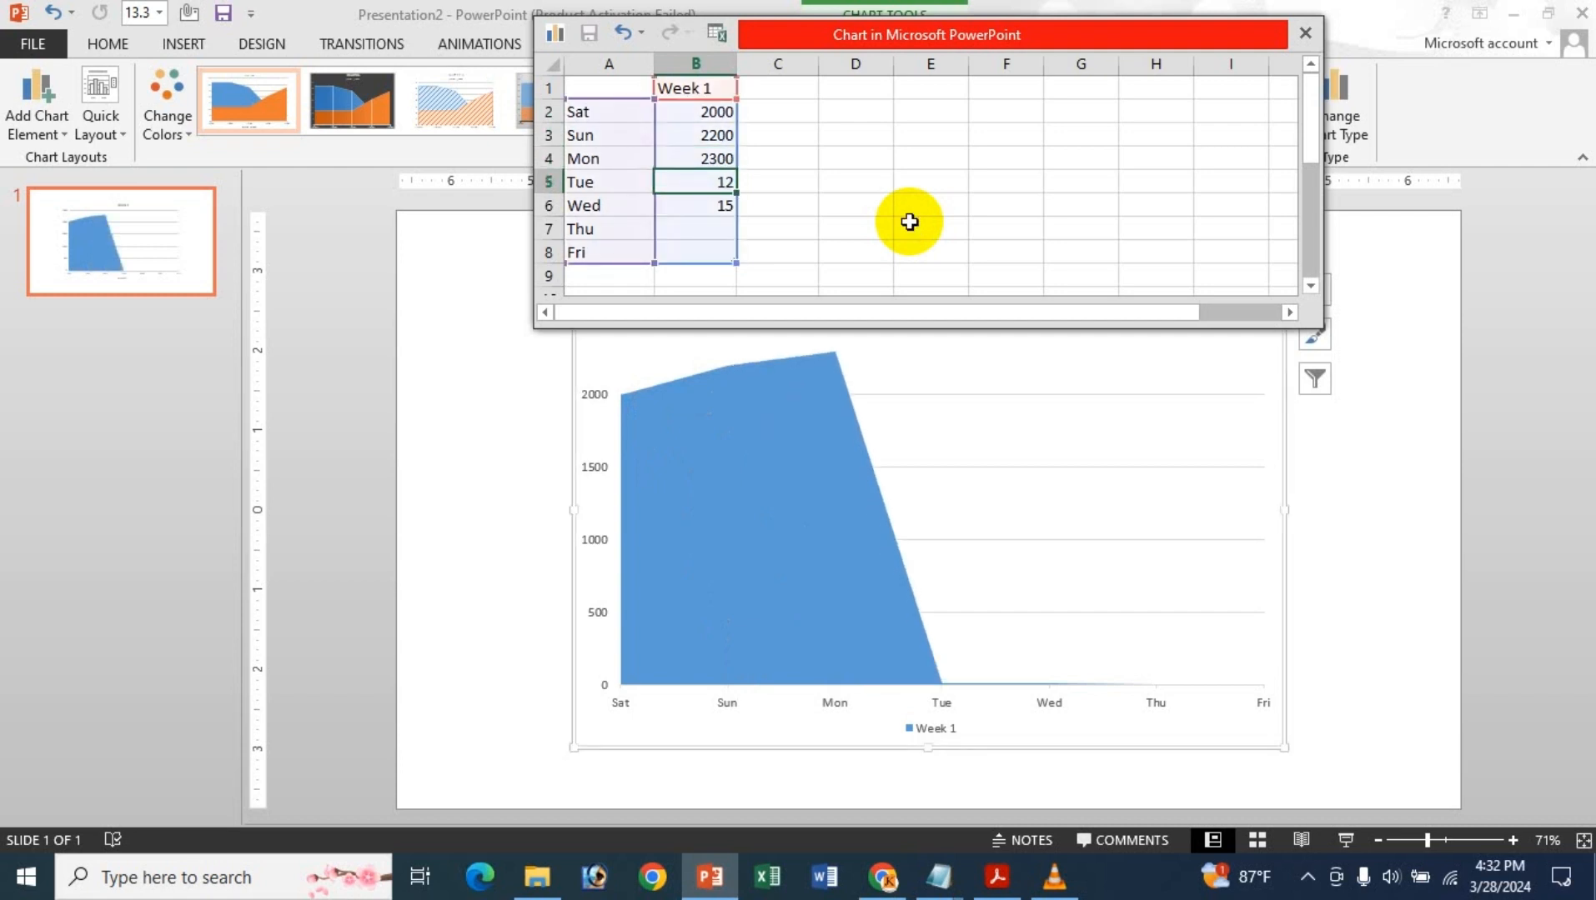
# - Set Tue to 1900, Wed to 1800, Thu to 2400 and Fri to 2500, and close the chart data sheet
pyautogui.write('1900')
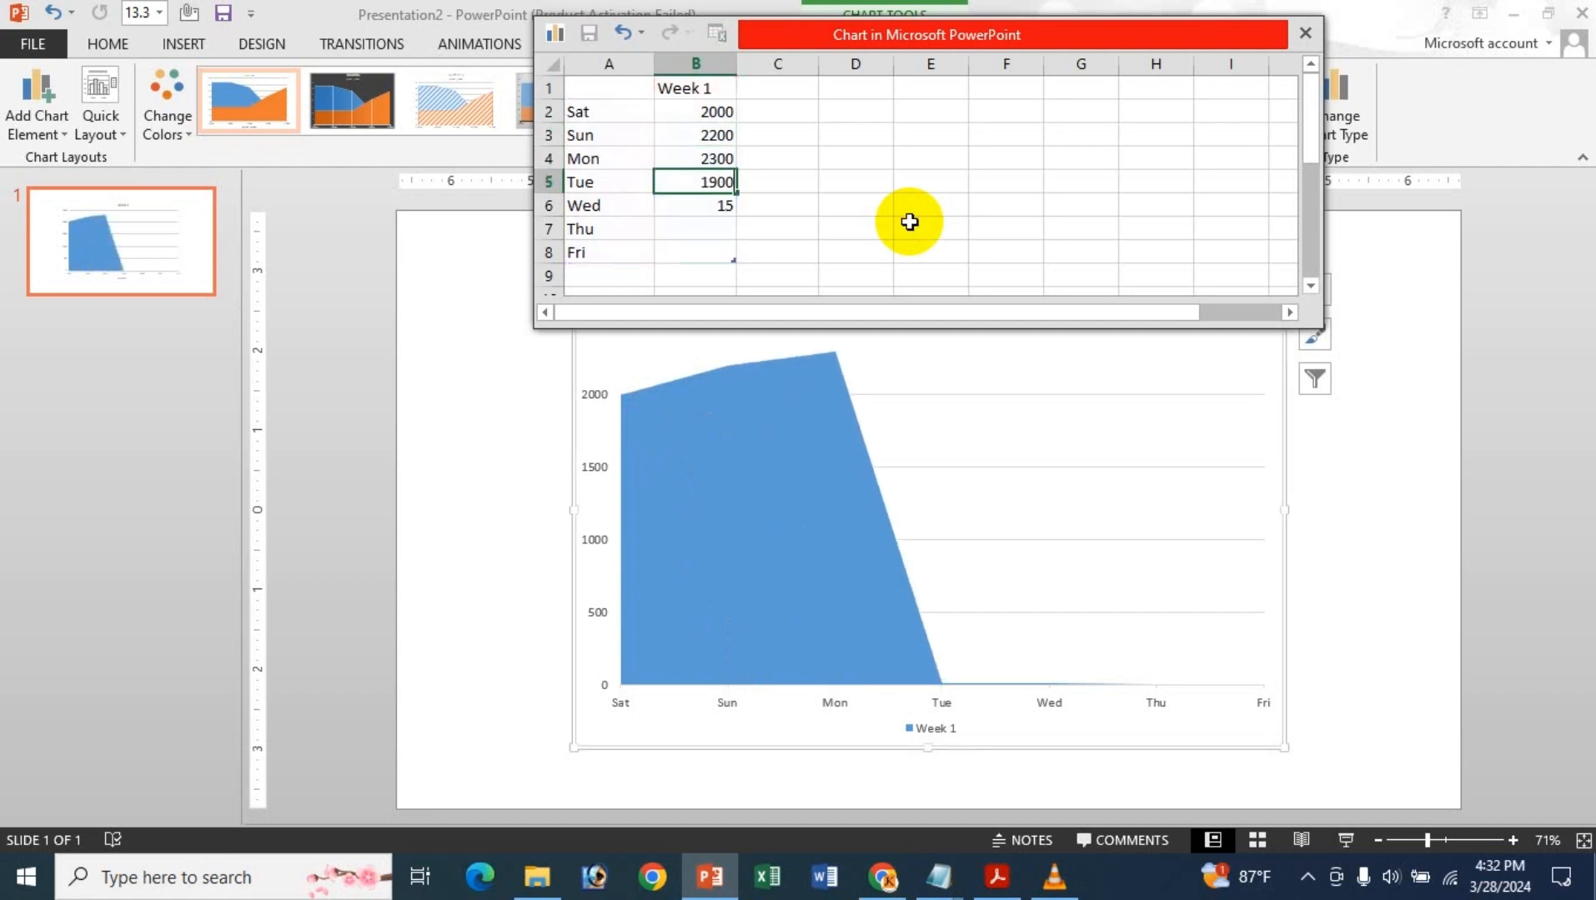
pyautogui.press('Return')
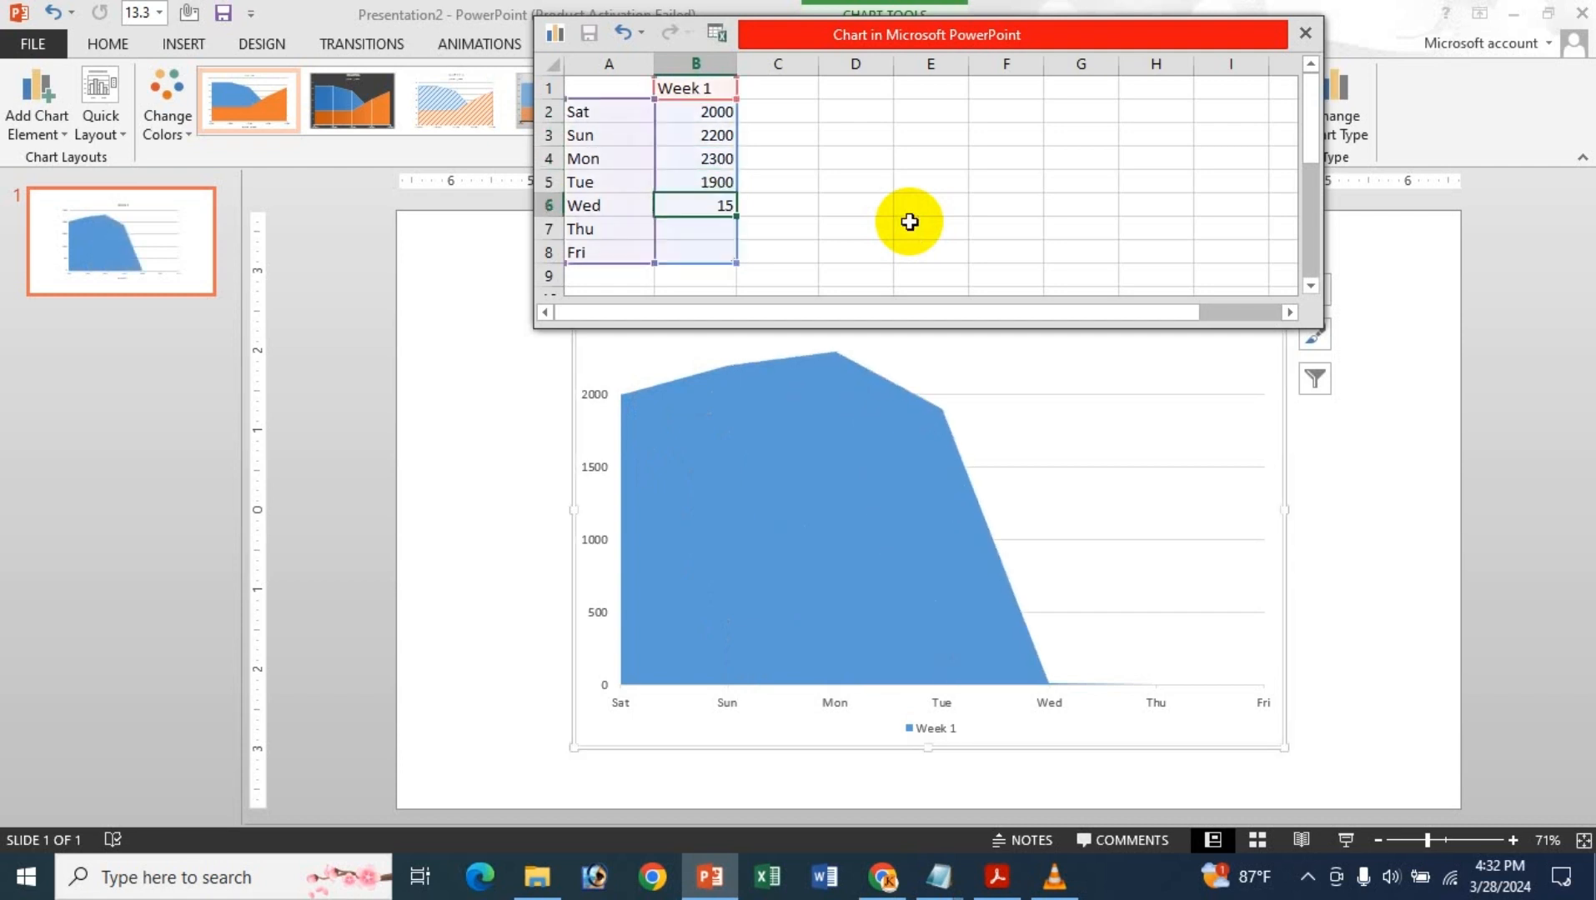
pyautogui.write('18100')
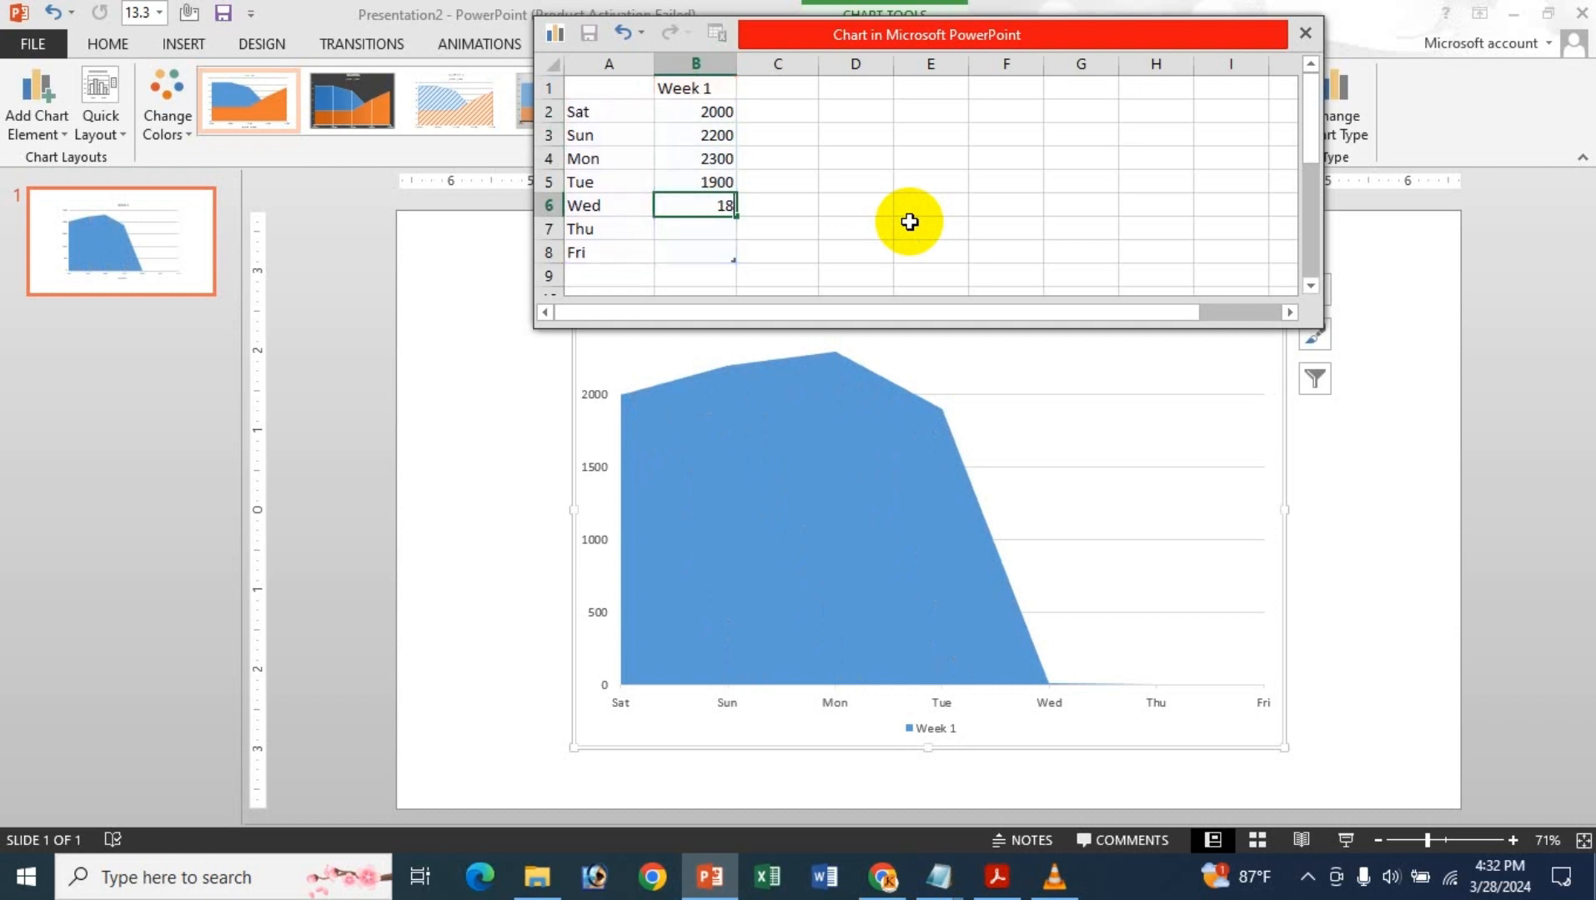
pyautogui.press('Return')
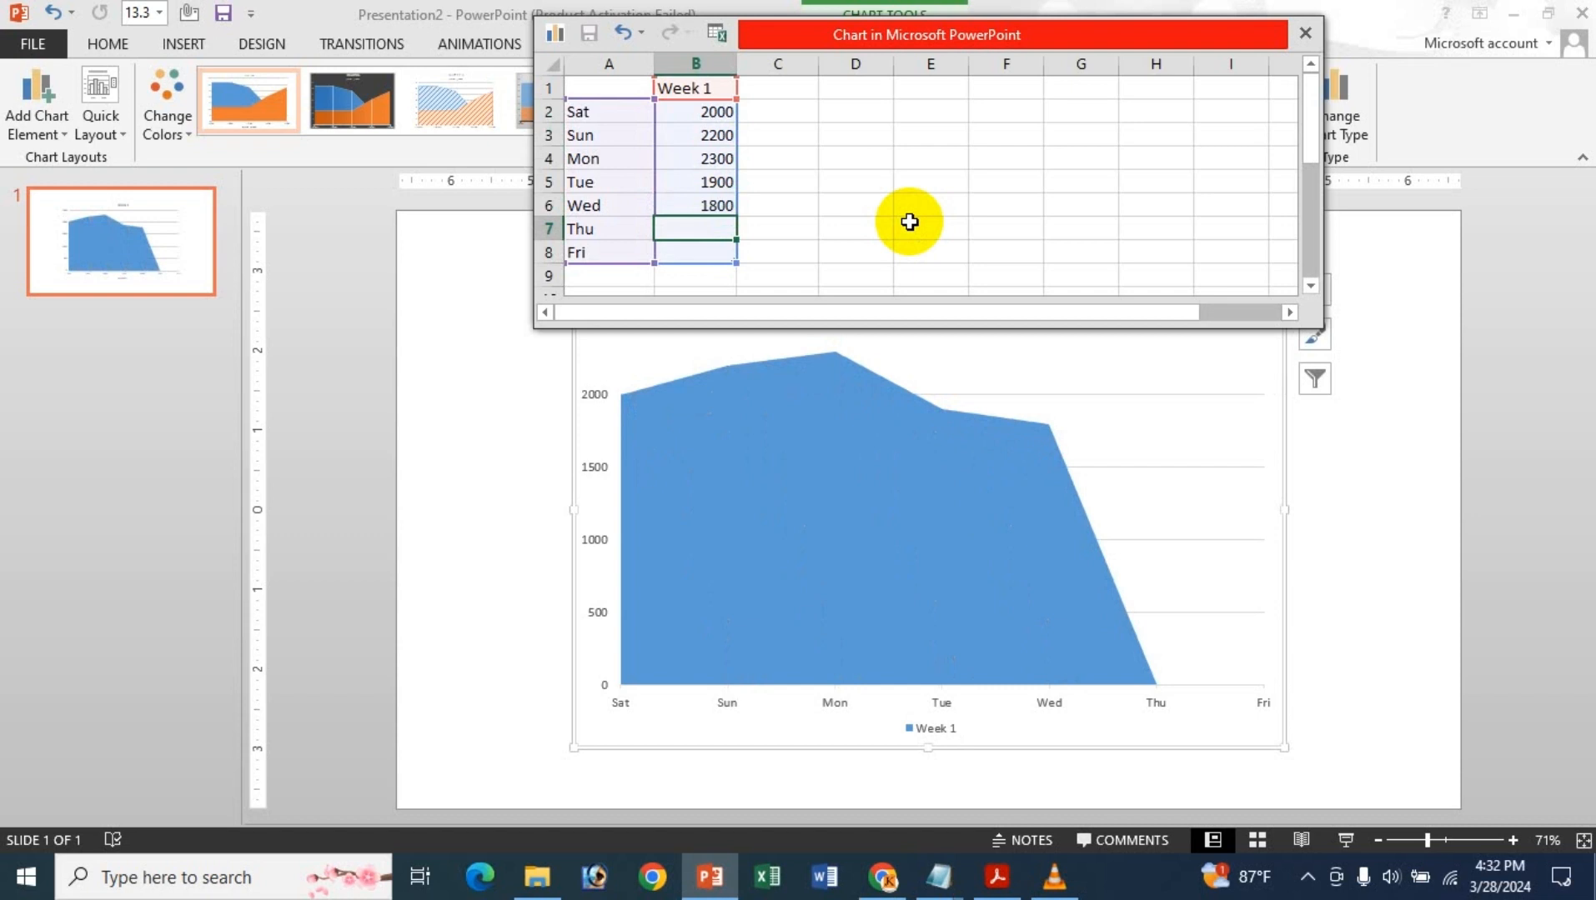
pyautogui.write('2400')
pyautogui.press('Return')
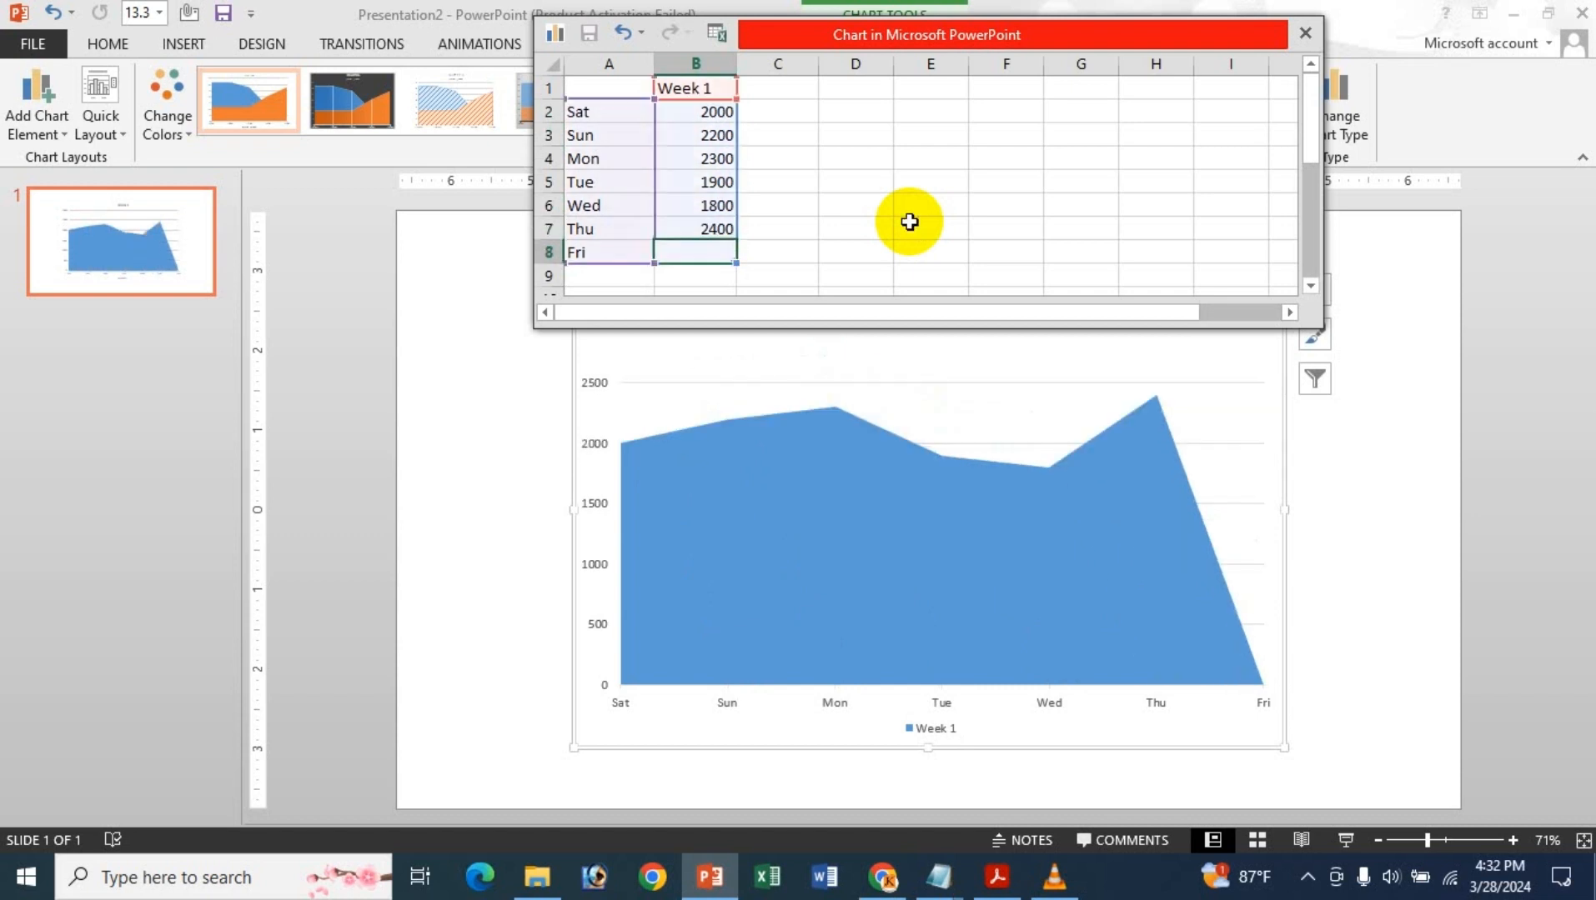
pyautogui.write('2500')
pyautogui.click(910, 221)
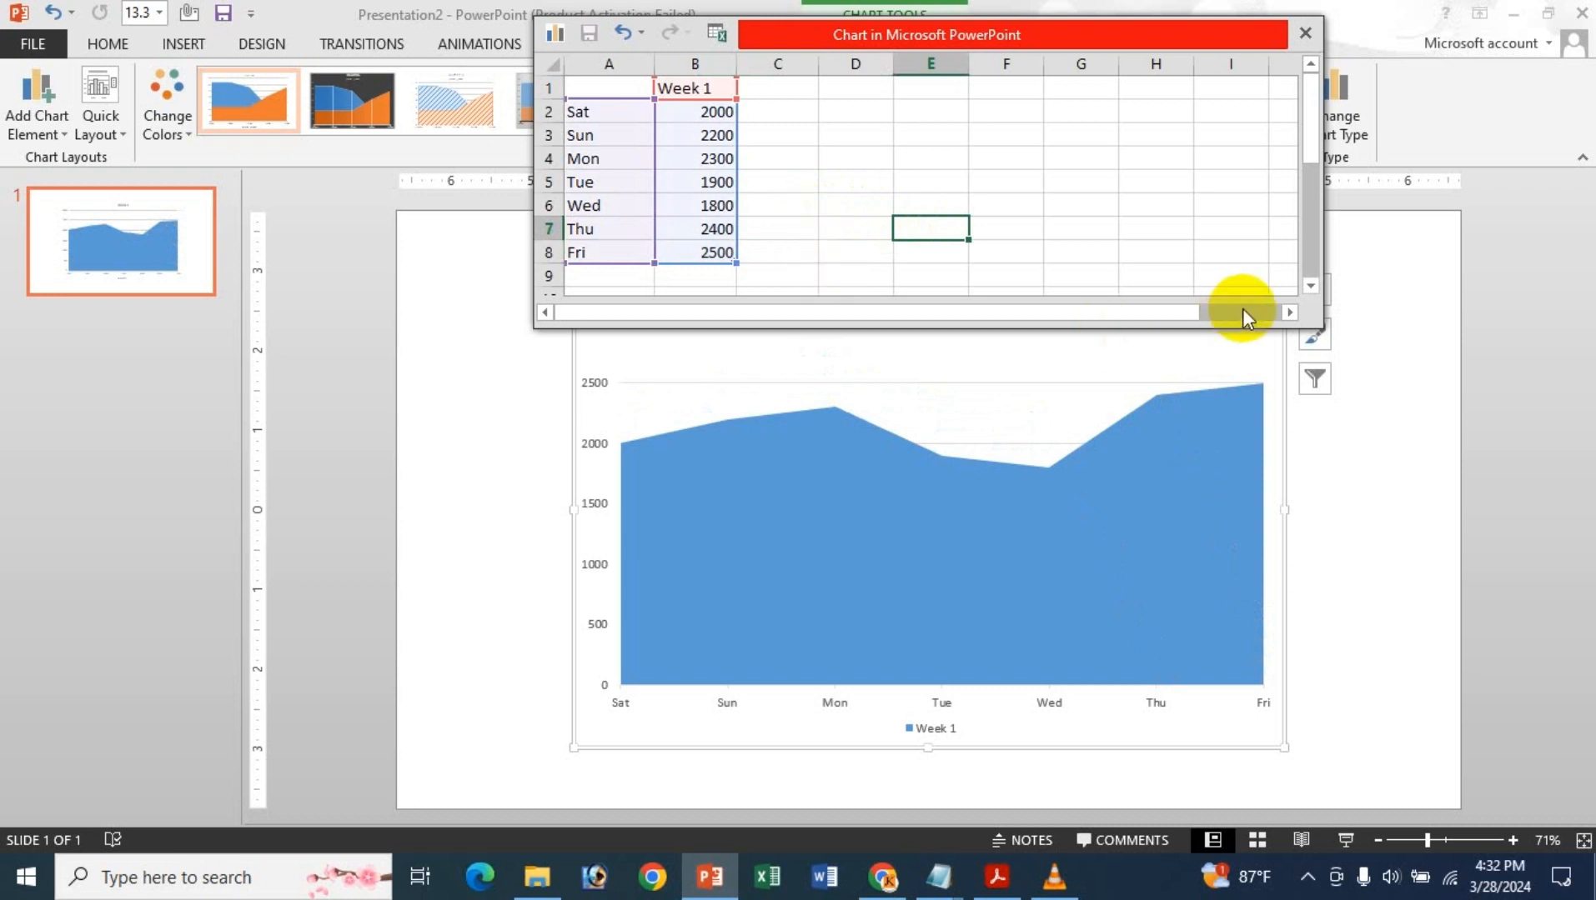
pyautogui.click(1305, 33)
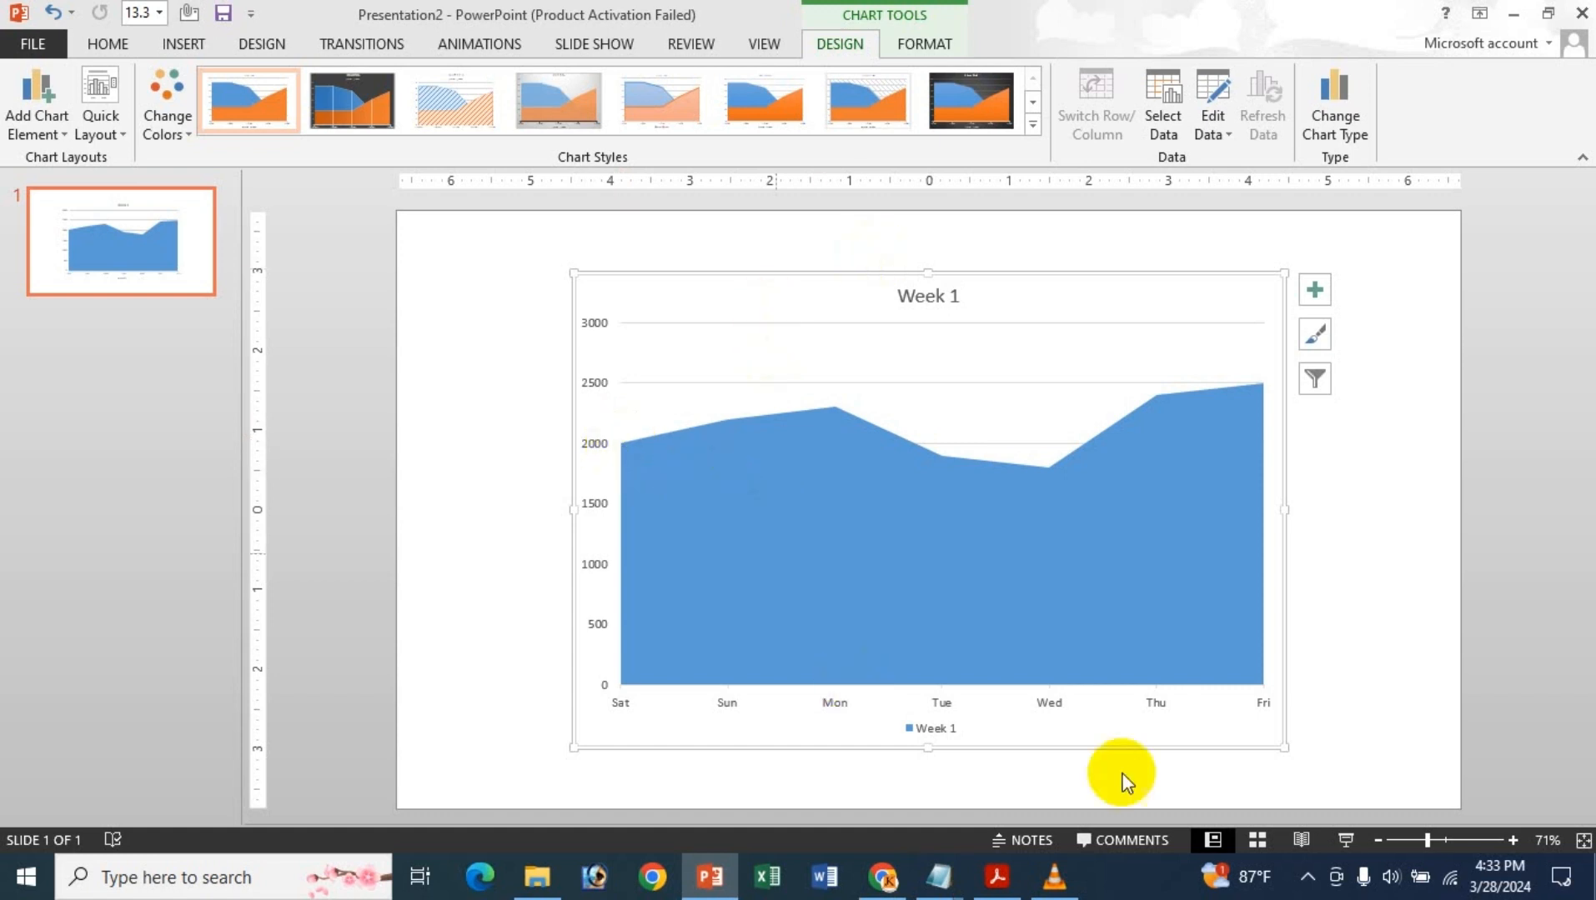
pyautogui.click(1051, 499)
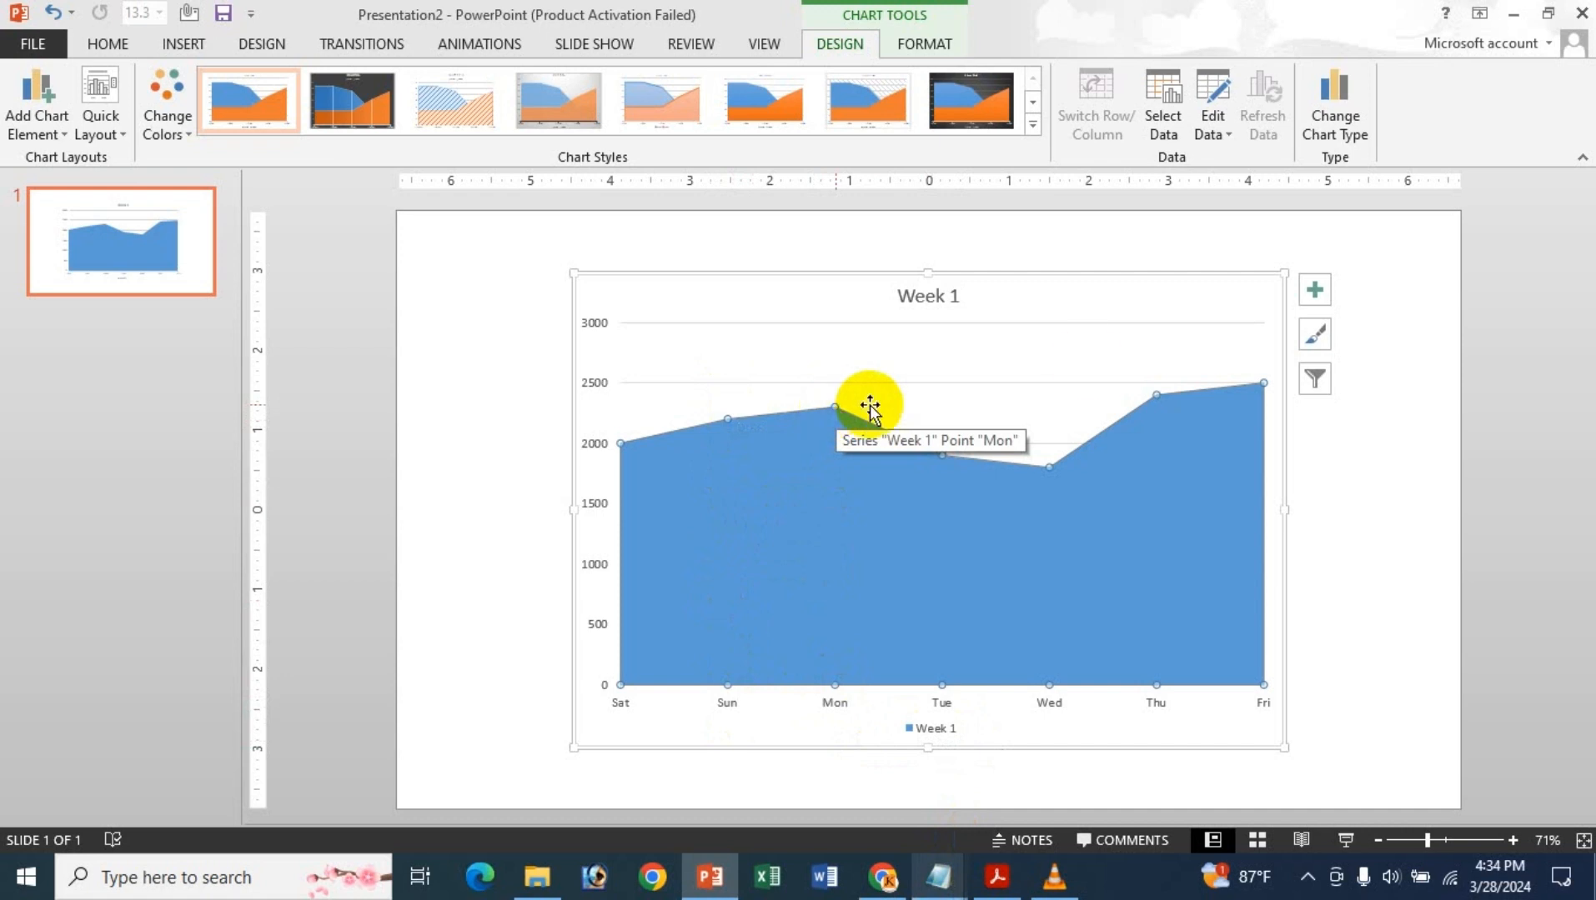
pyautogui.click(1309, 292)
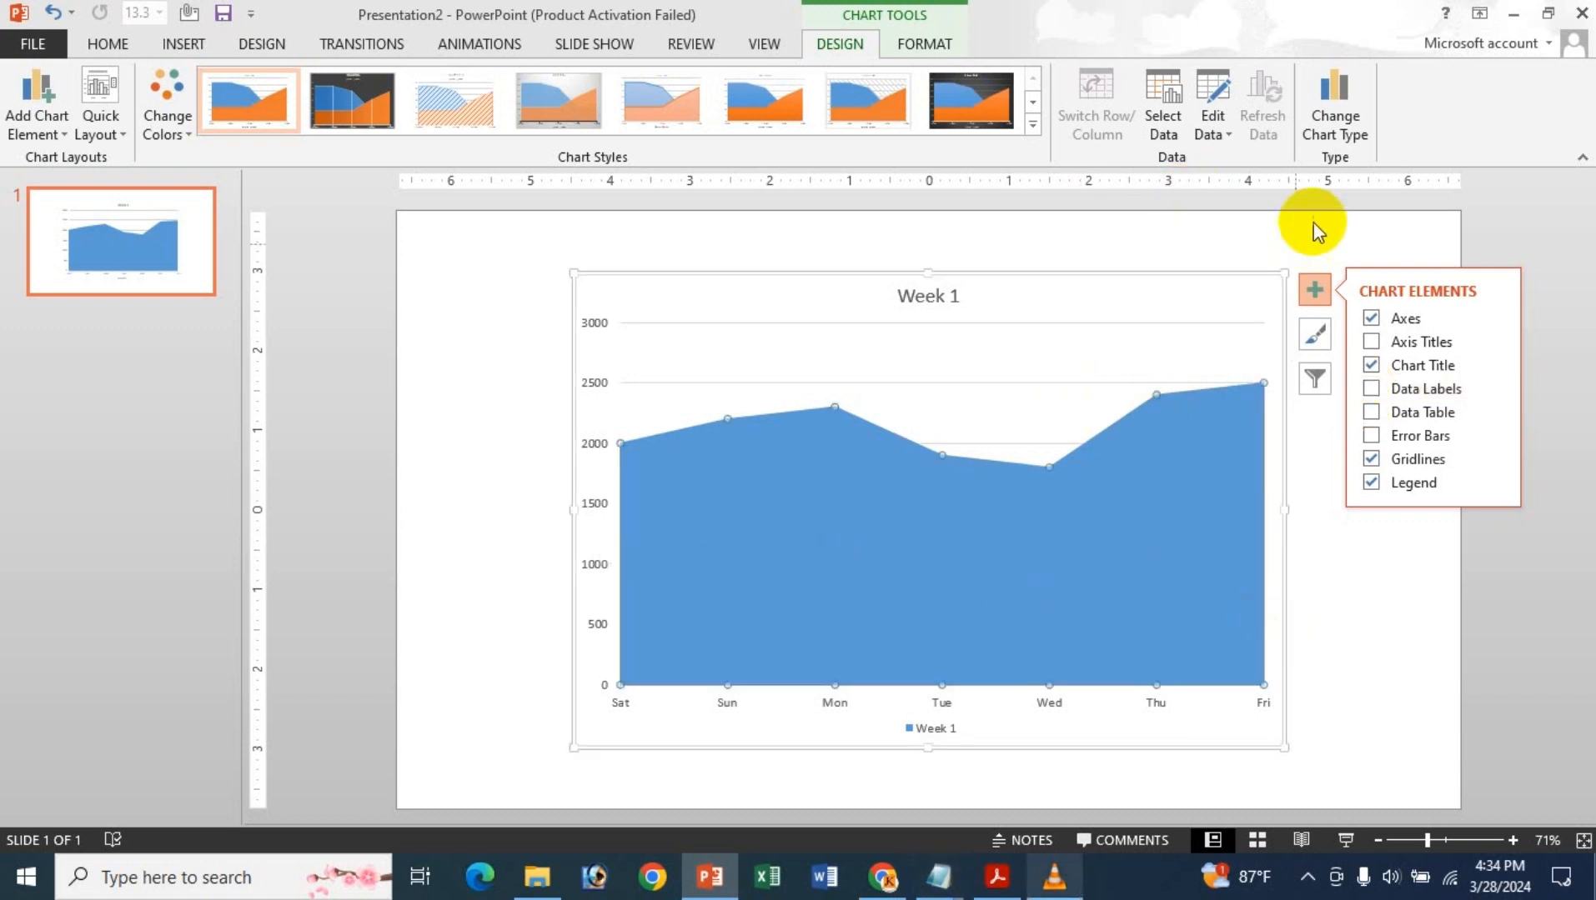
pyautogui.click(1314, 293)
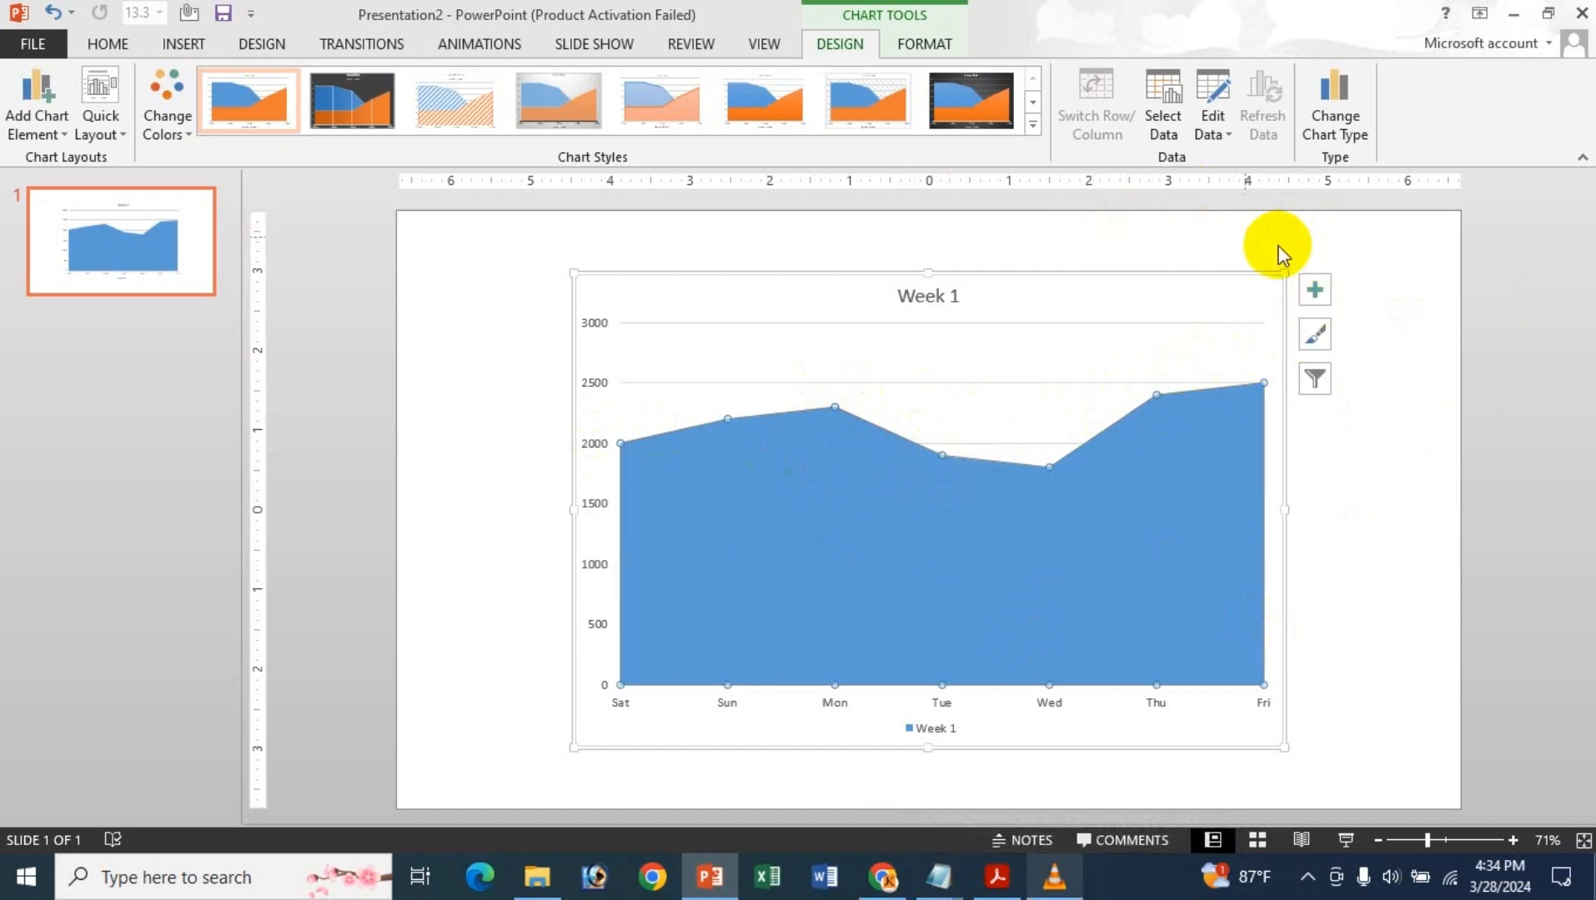
# - Open the detailed formatting options for the chart's axes, keeping the primary horizontal and vertical axes shown
pyautogui.click(1313, 293)
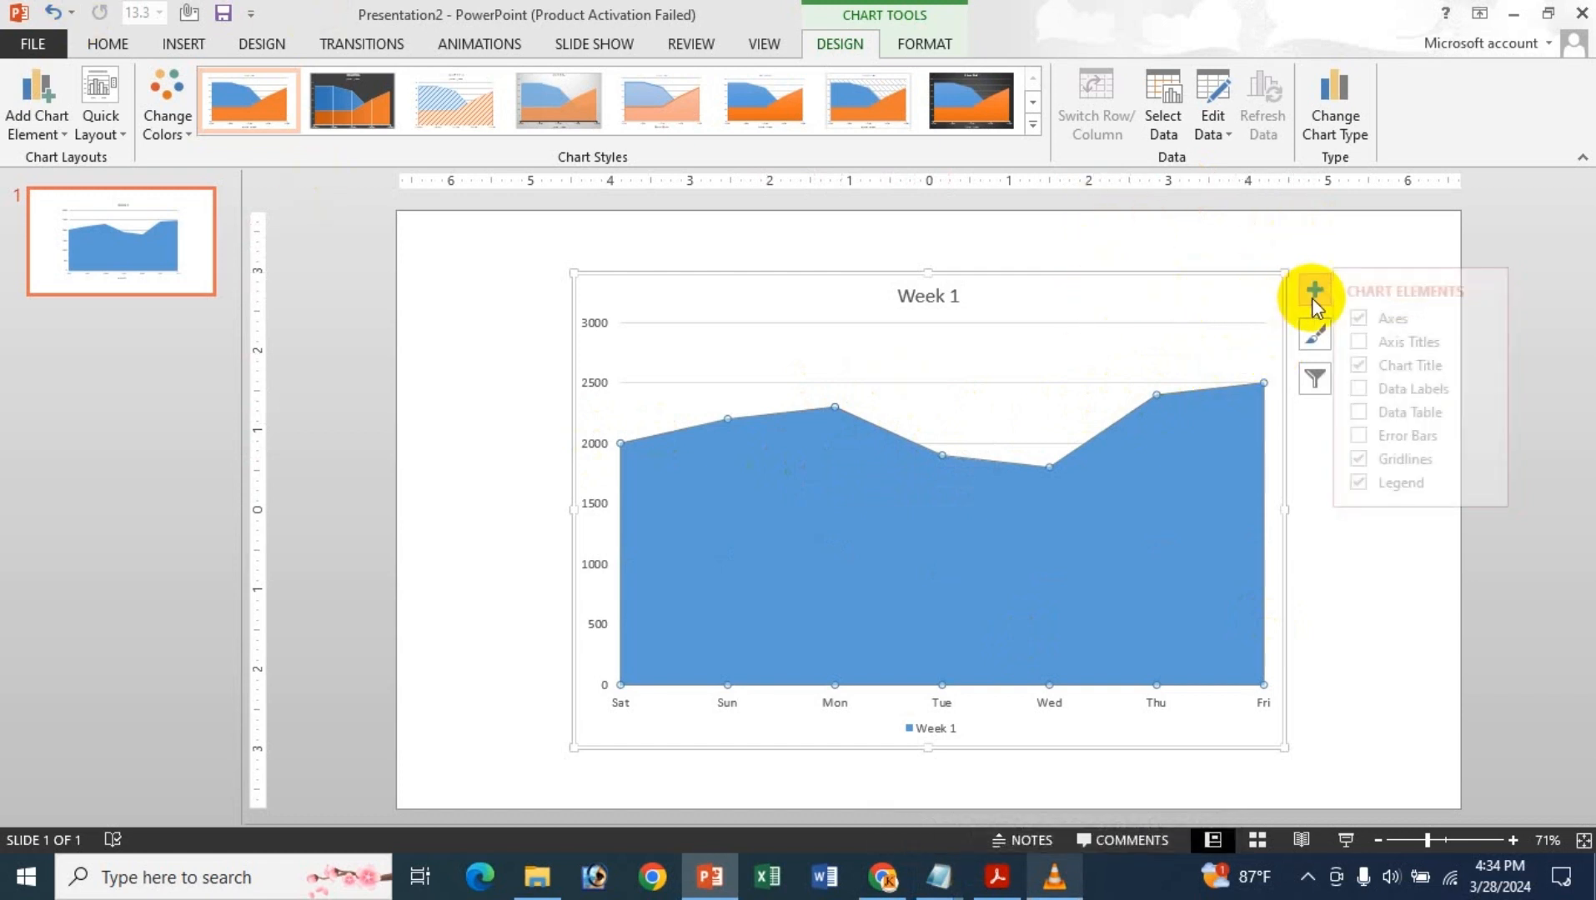
pyautogui.click(1370, 318)
pyautogui.click(1491, 321)
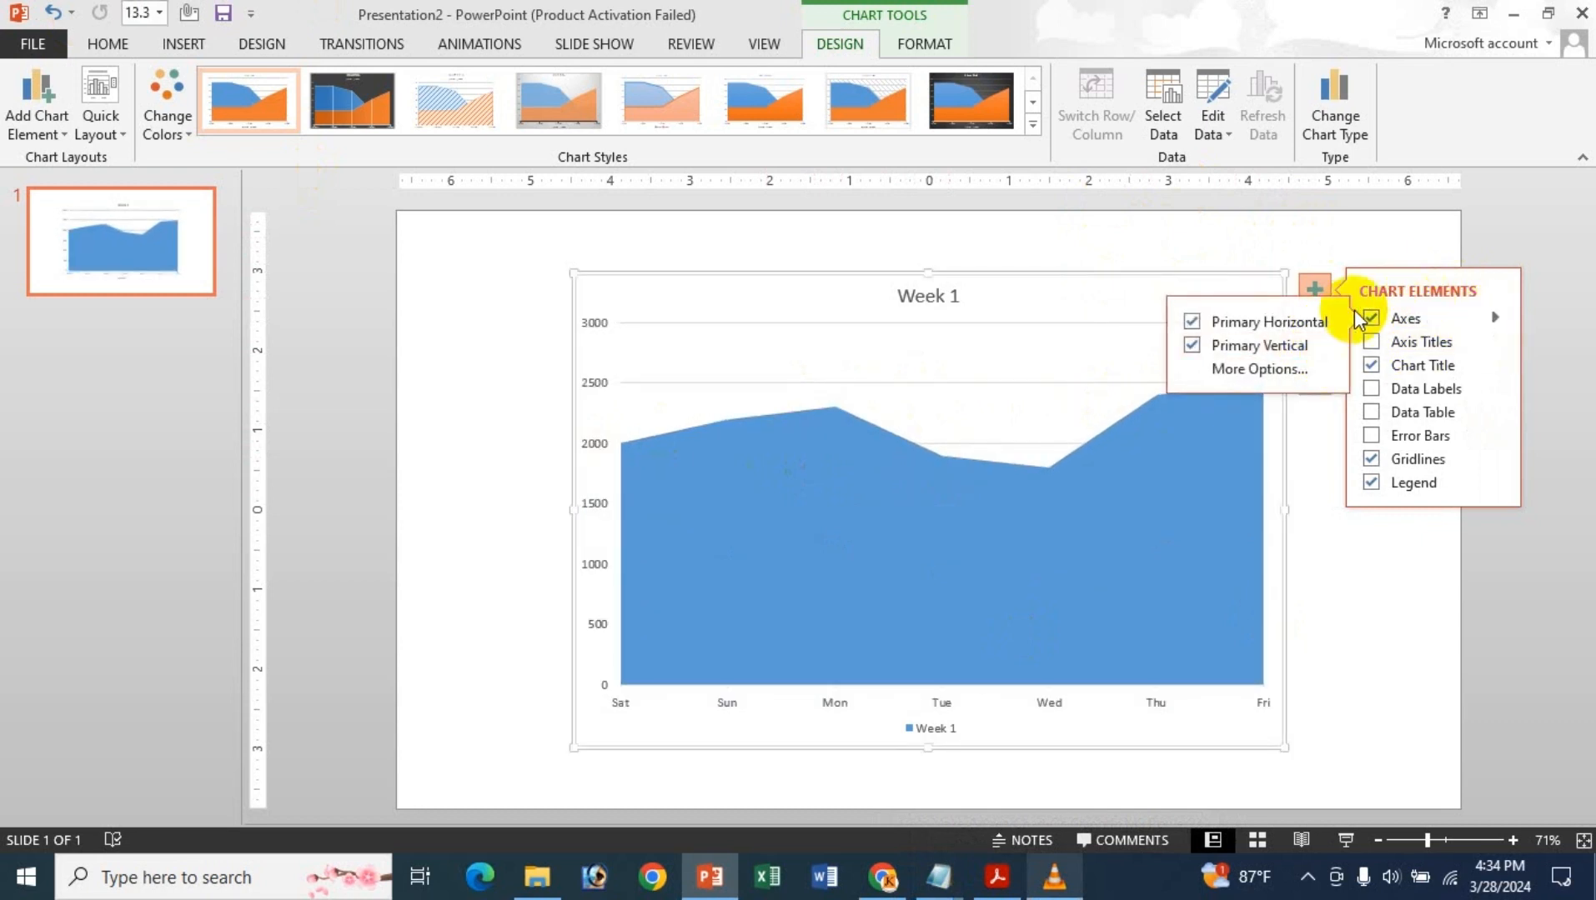
pyautogui.click(1241, 368)
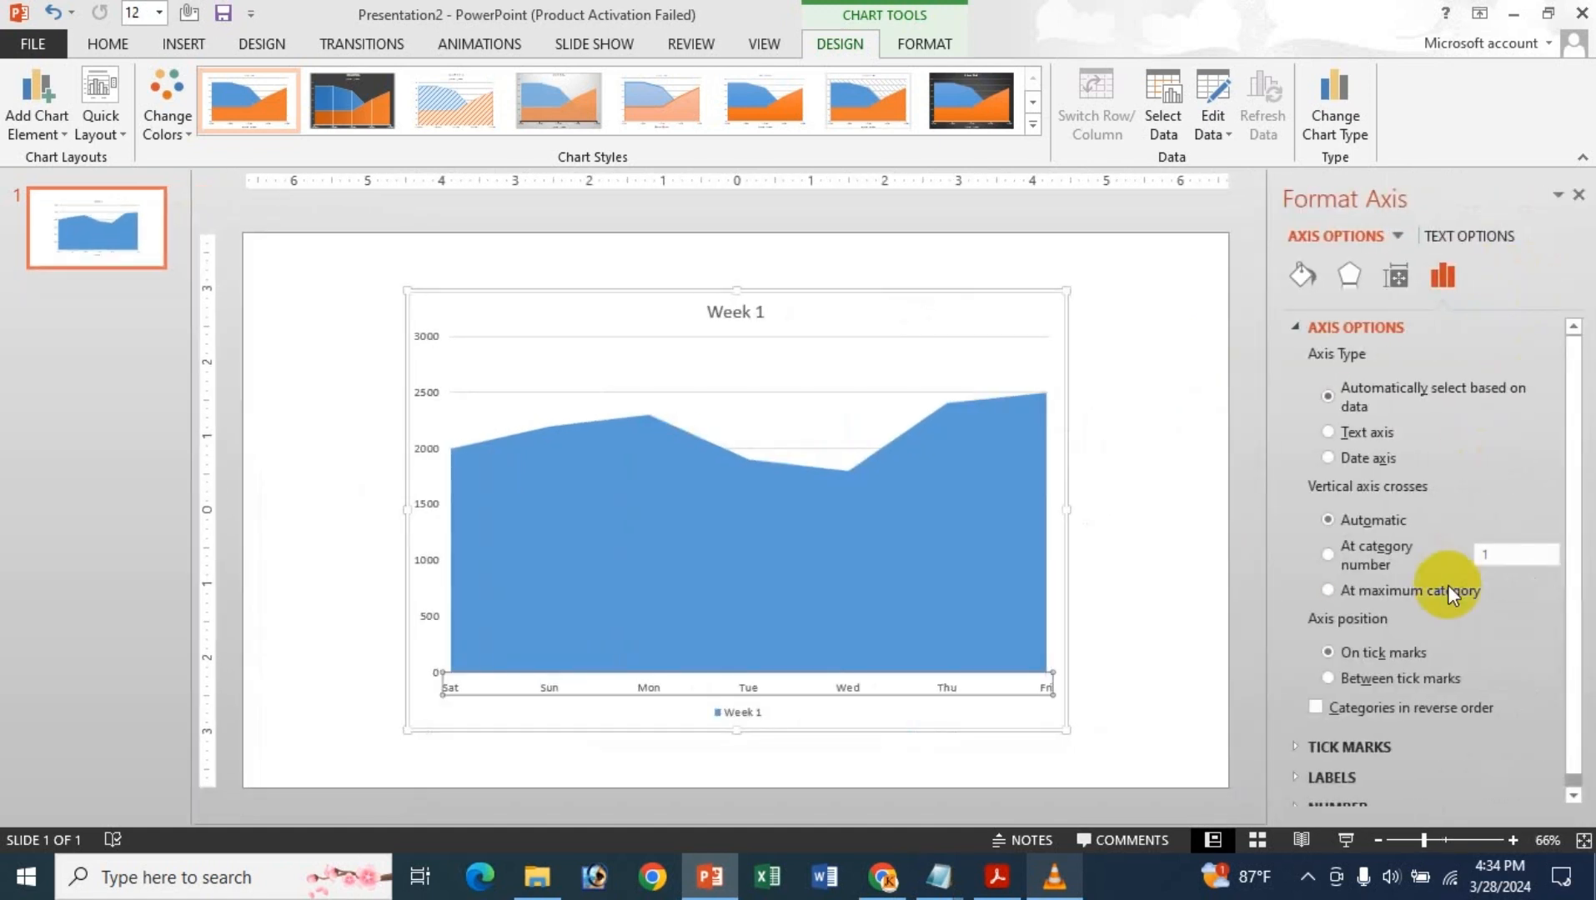
# - View the horizontal axis formatting options again from the axes element, the current selection and the axis itself, closing them each time
pyautogui.click(1576, 197)
pyautogui.click(41, 125)
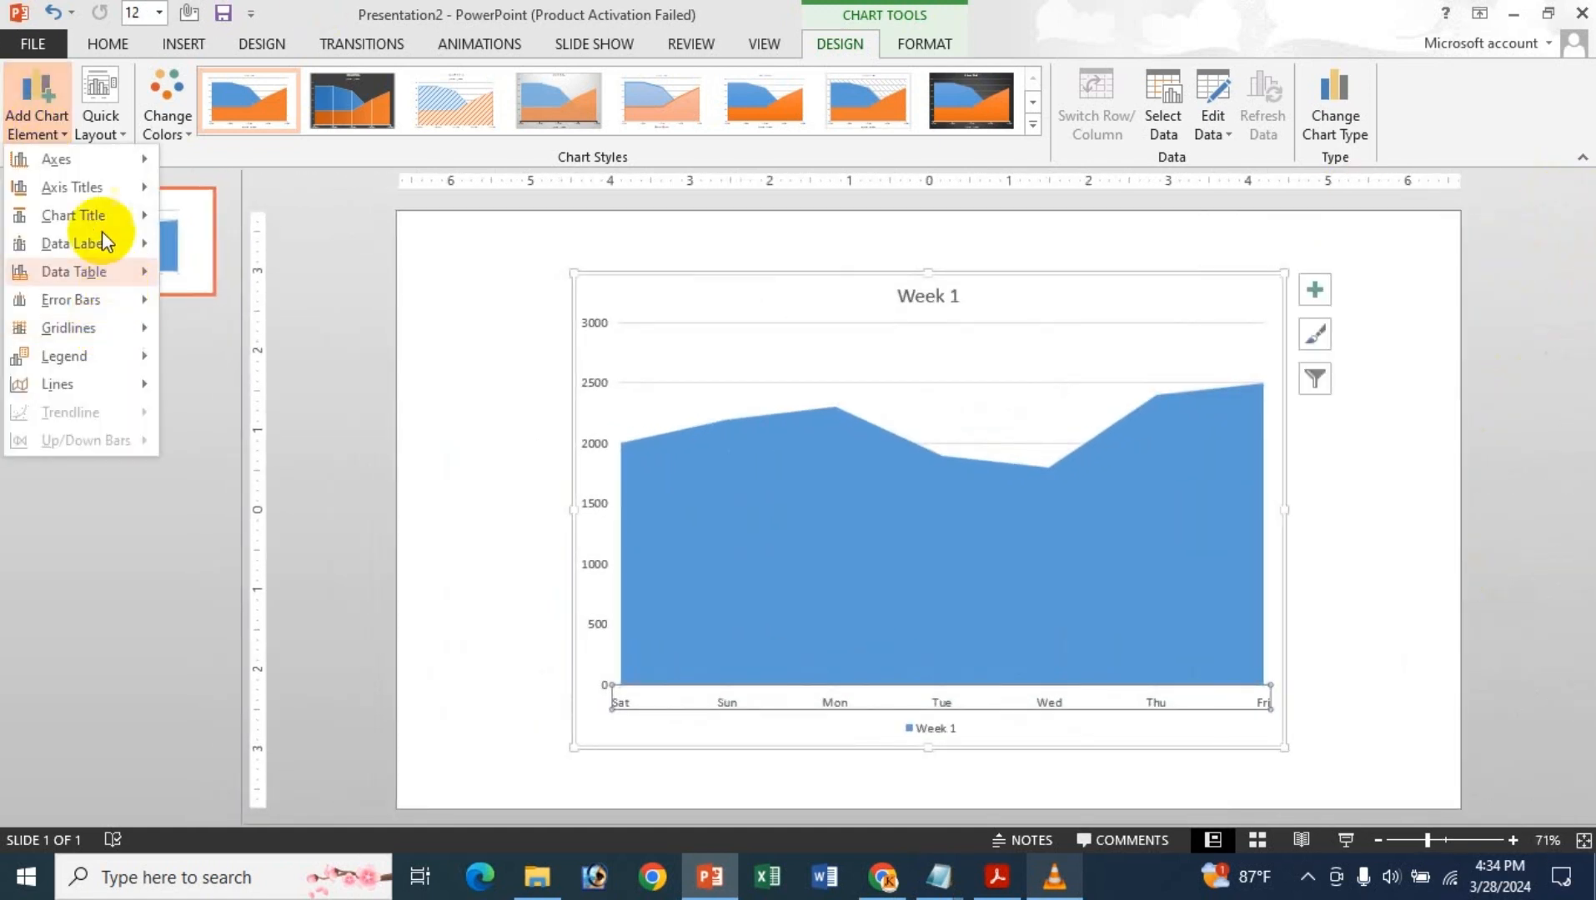
pyautogui.moveTo(95, 157)
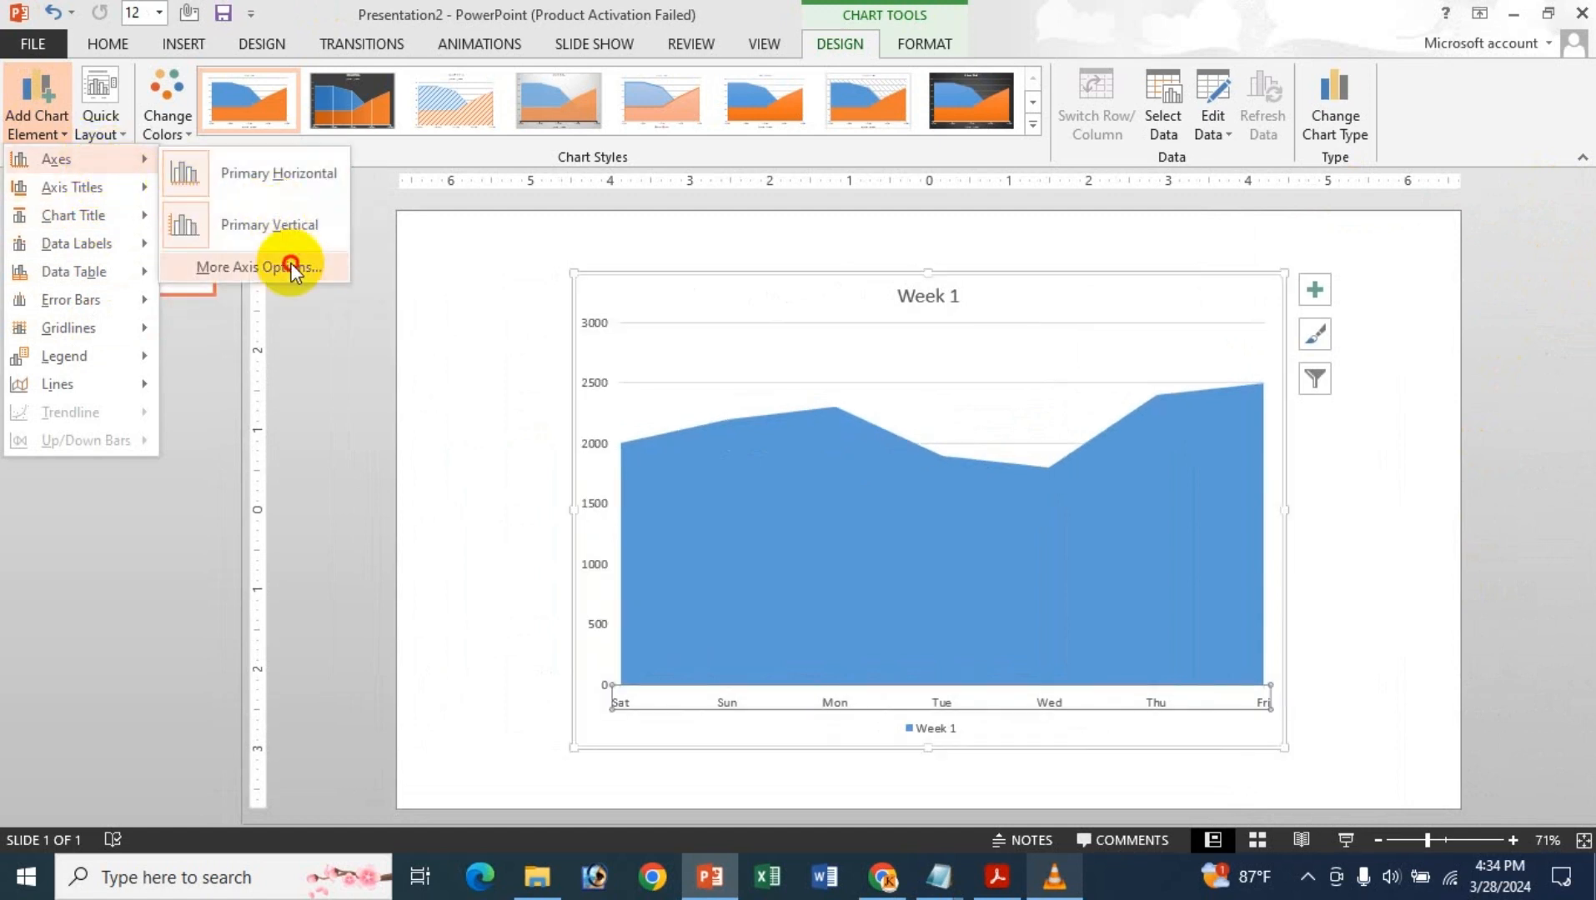
pyautogui.click(293, 262)
pyautogui.click(1583, 195)
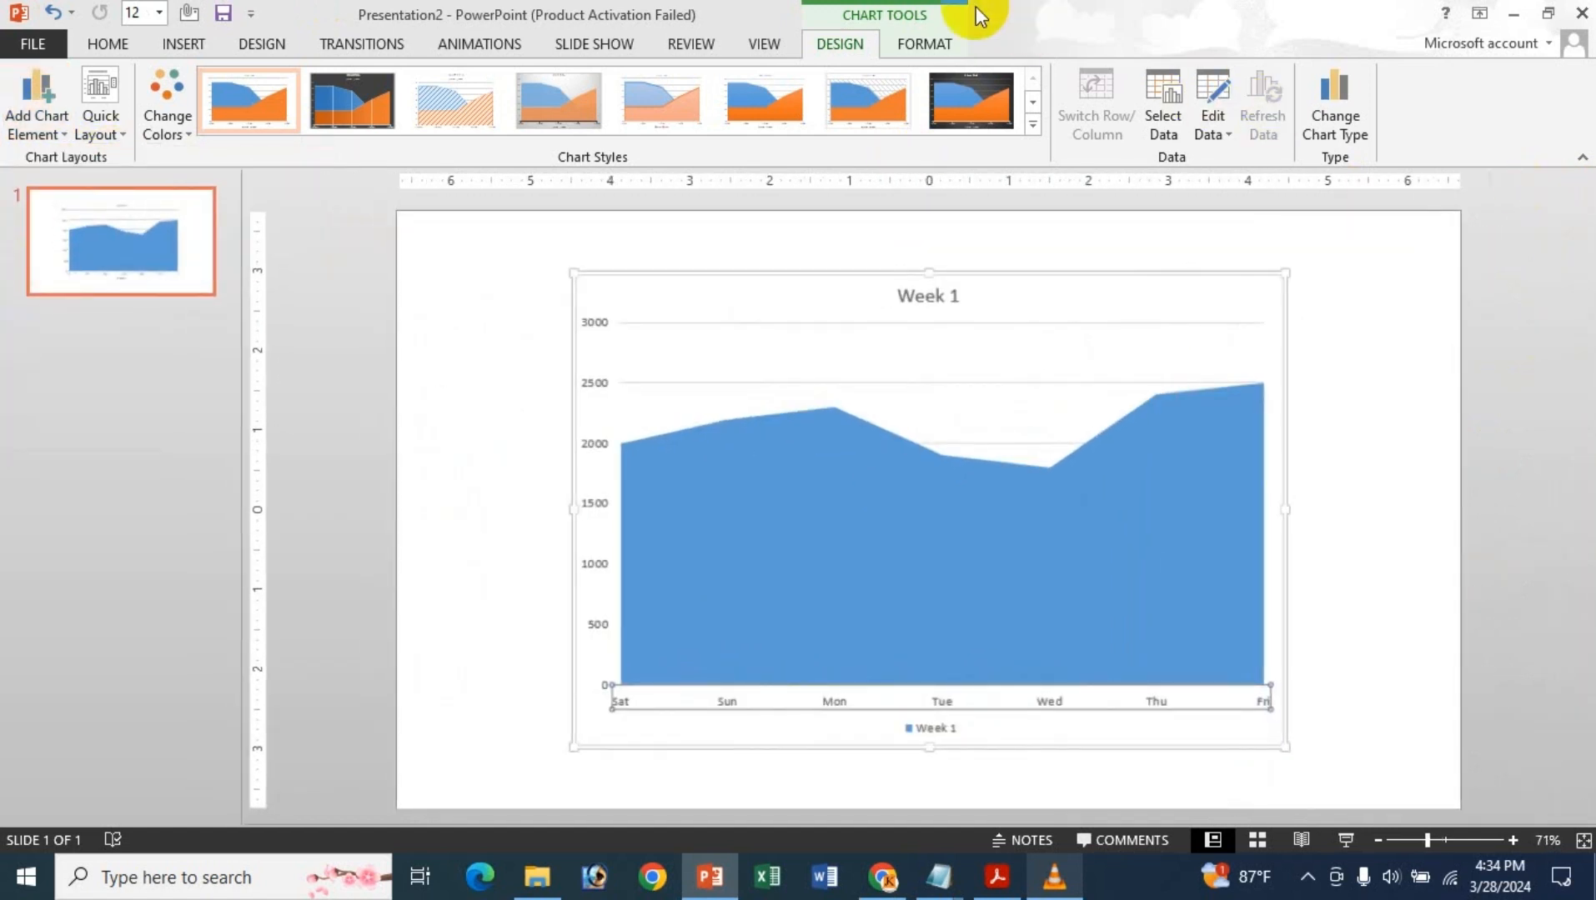
pyautogui.click(926, 44)
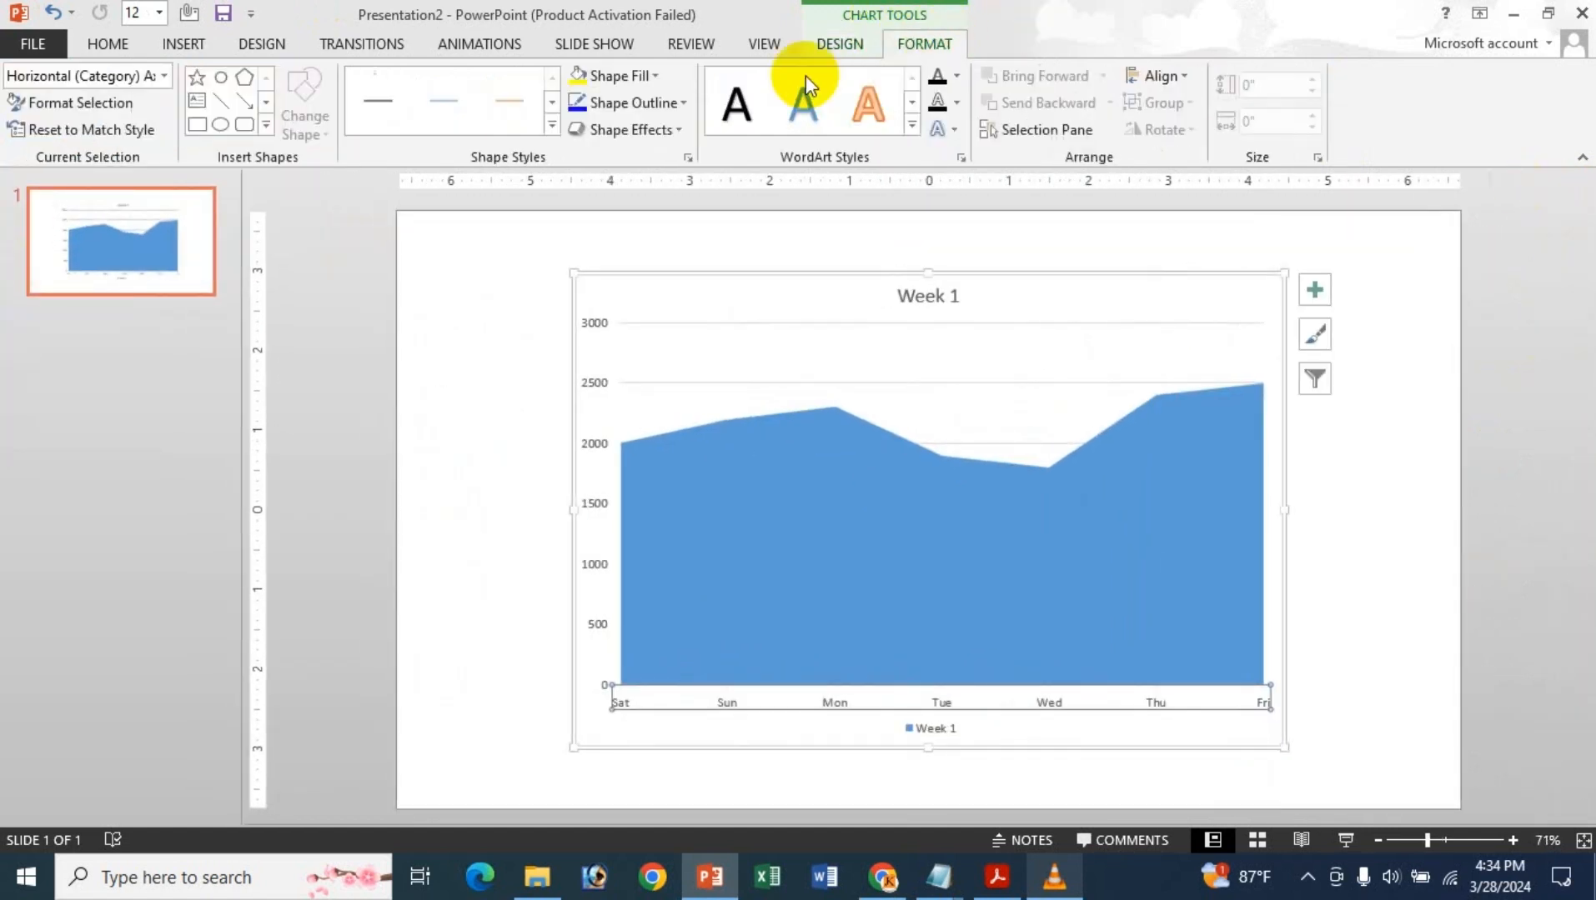
pyautogui.click(59, 102)
pyautogui.click(1578, 195)
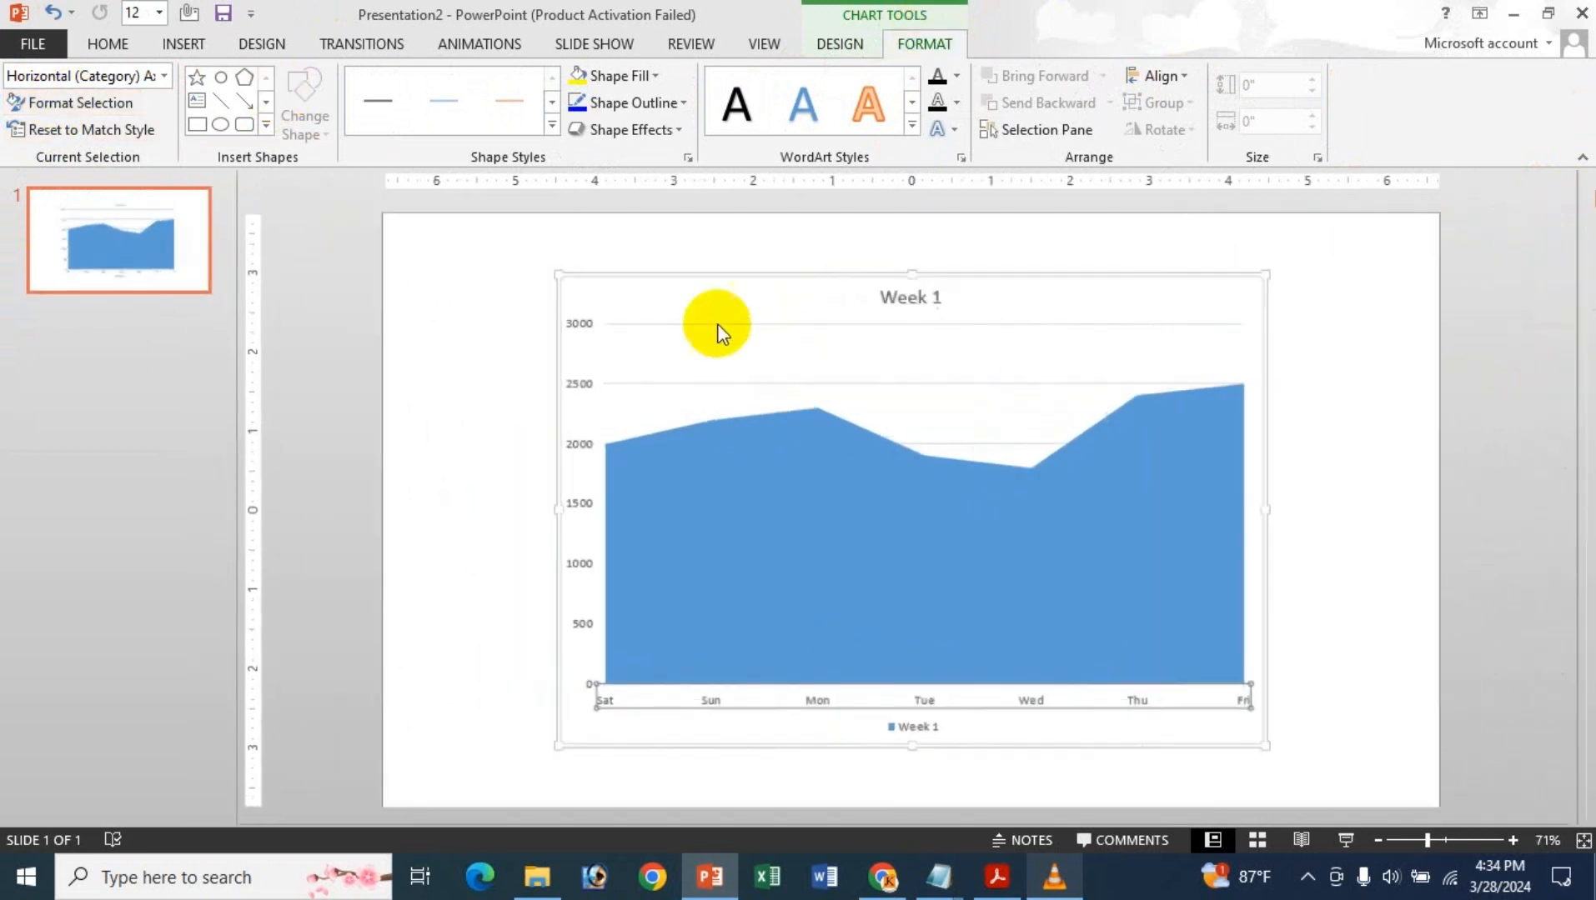
pyautogui.doubleClick(778, 716)
pyautogui.click(1578, 194)
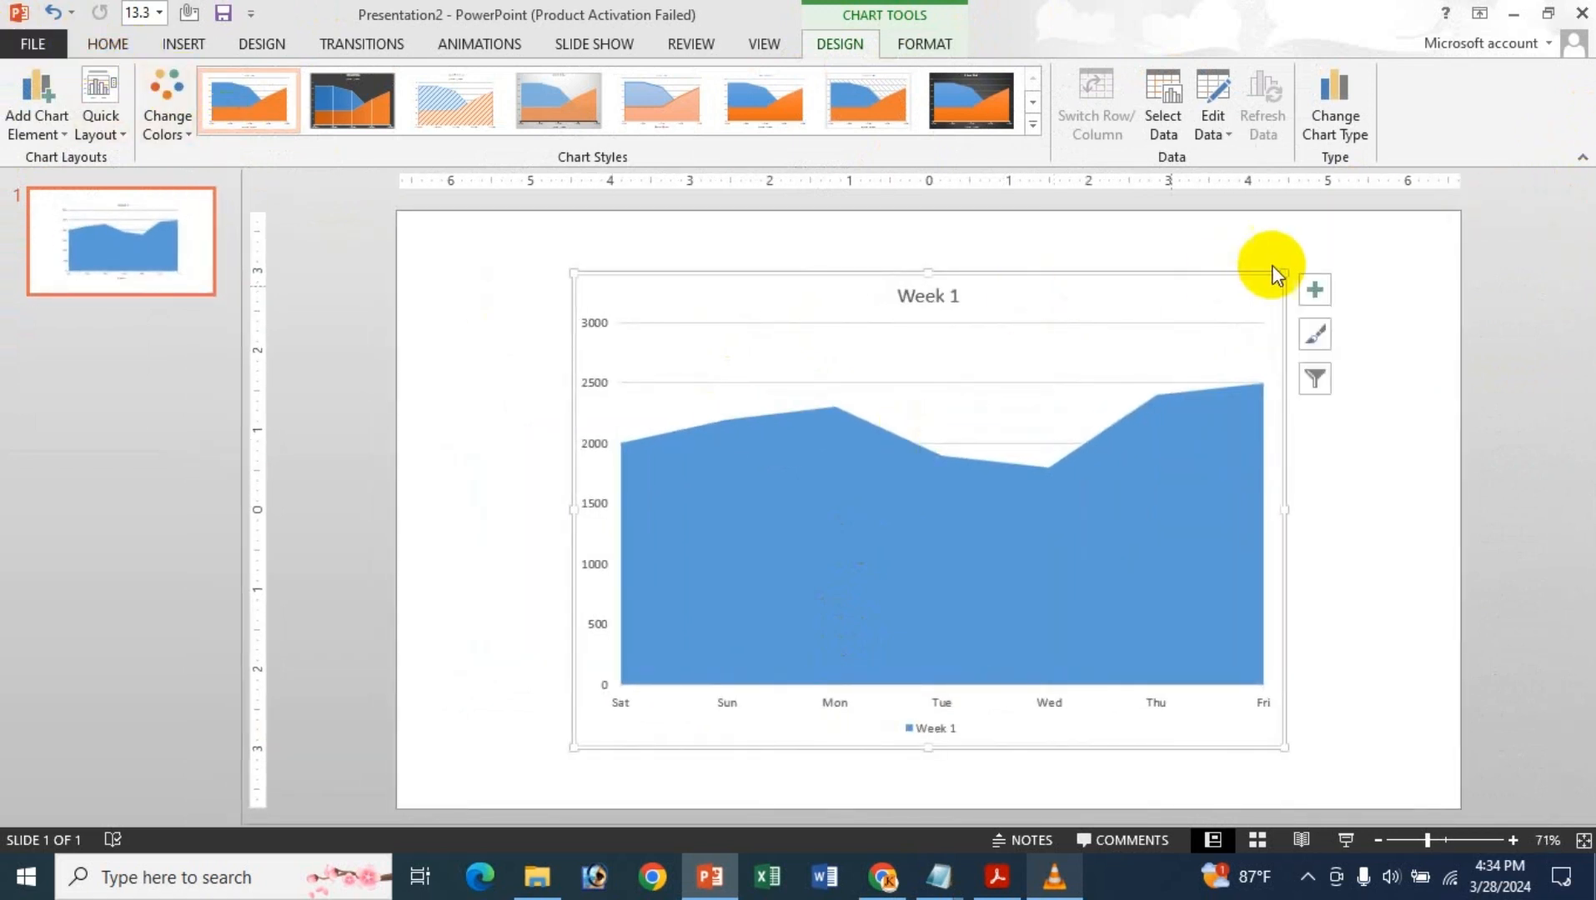
# - Try showing the axis titles and hiding the chart title, restoring each, and view the axis title options
pyautogui.click(1315, 291)
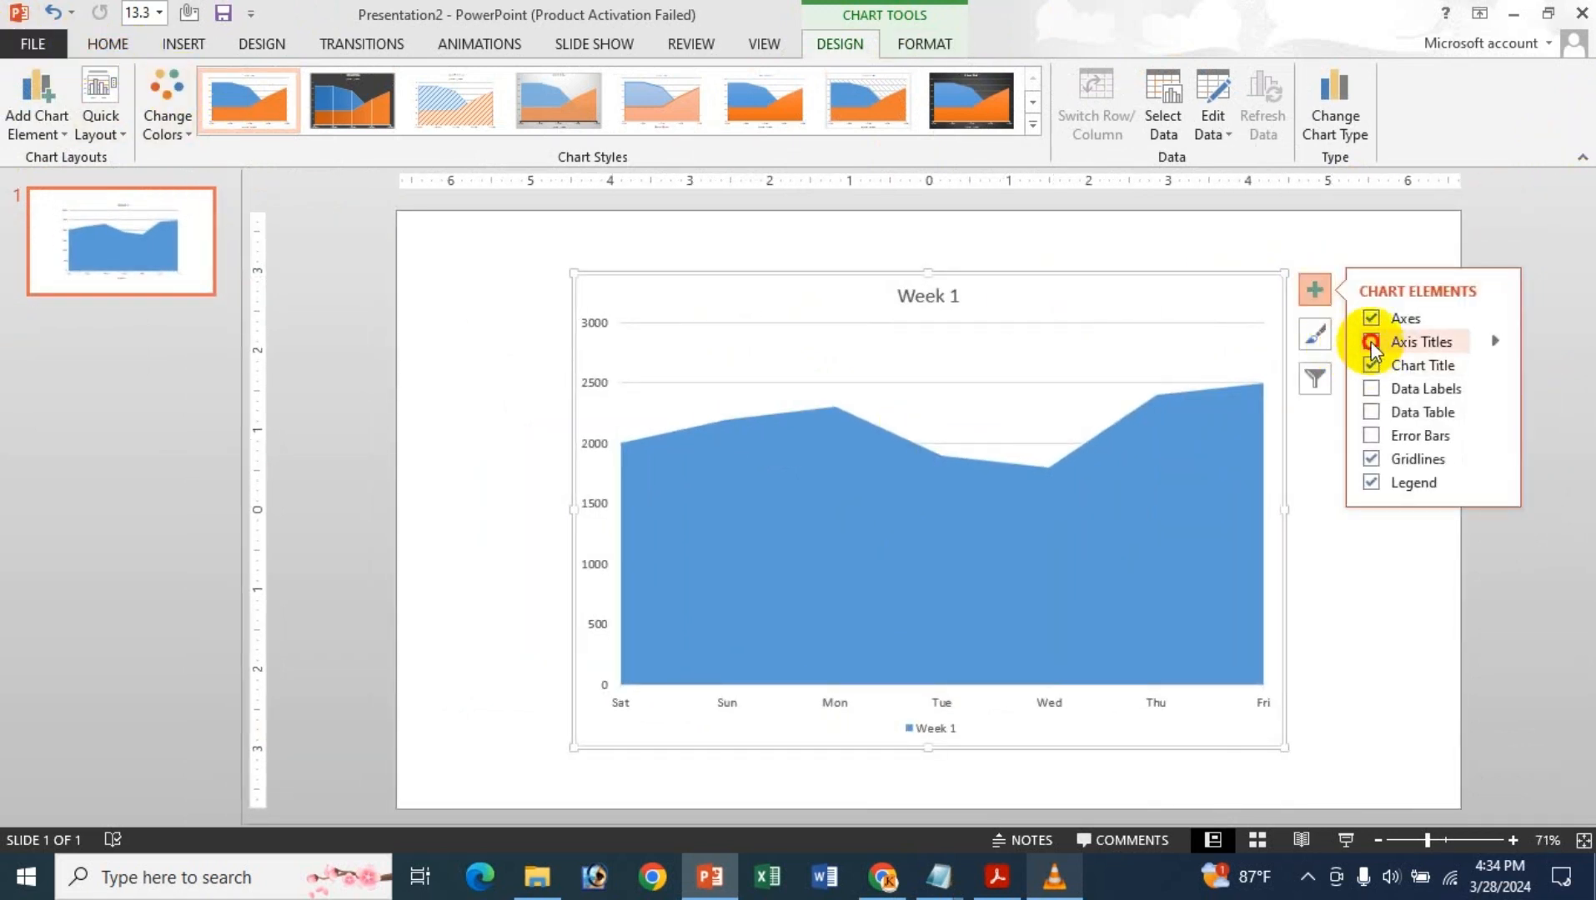
pyautogui.click(1370, 341)
pyautogui.click(1370, 341)
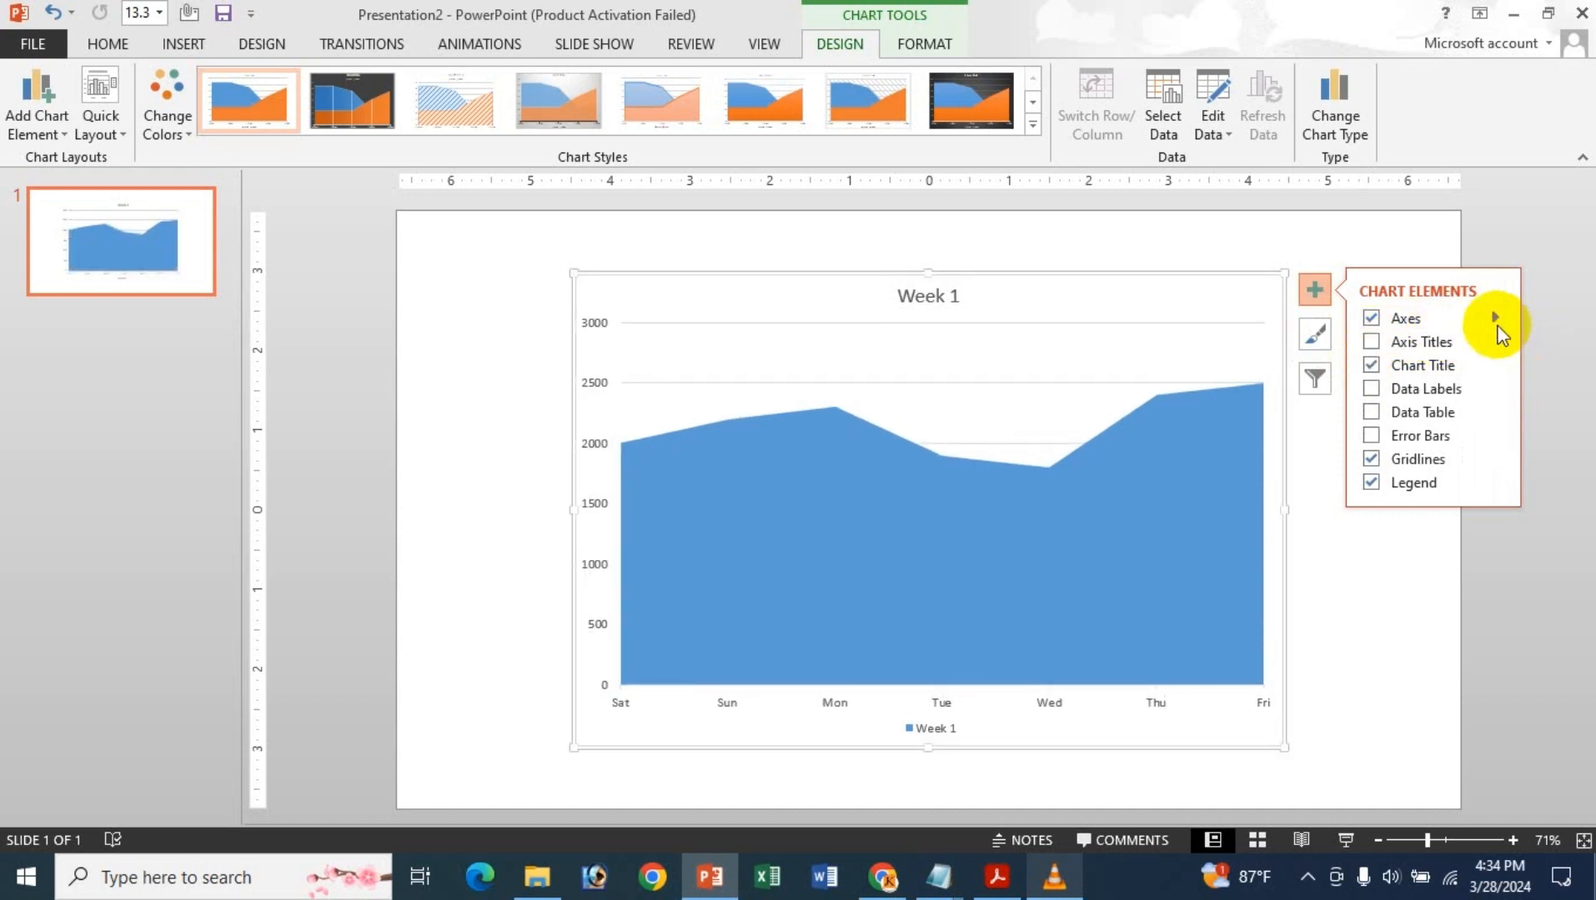
pyautogui.click(1498, 340)
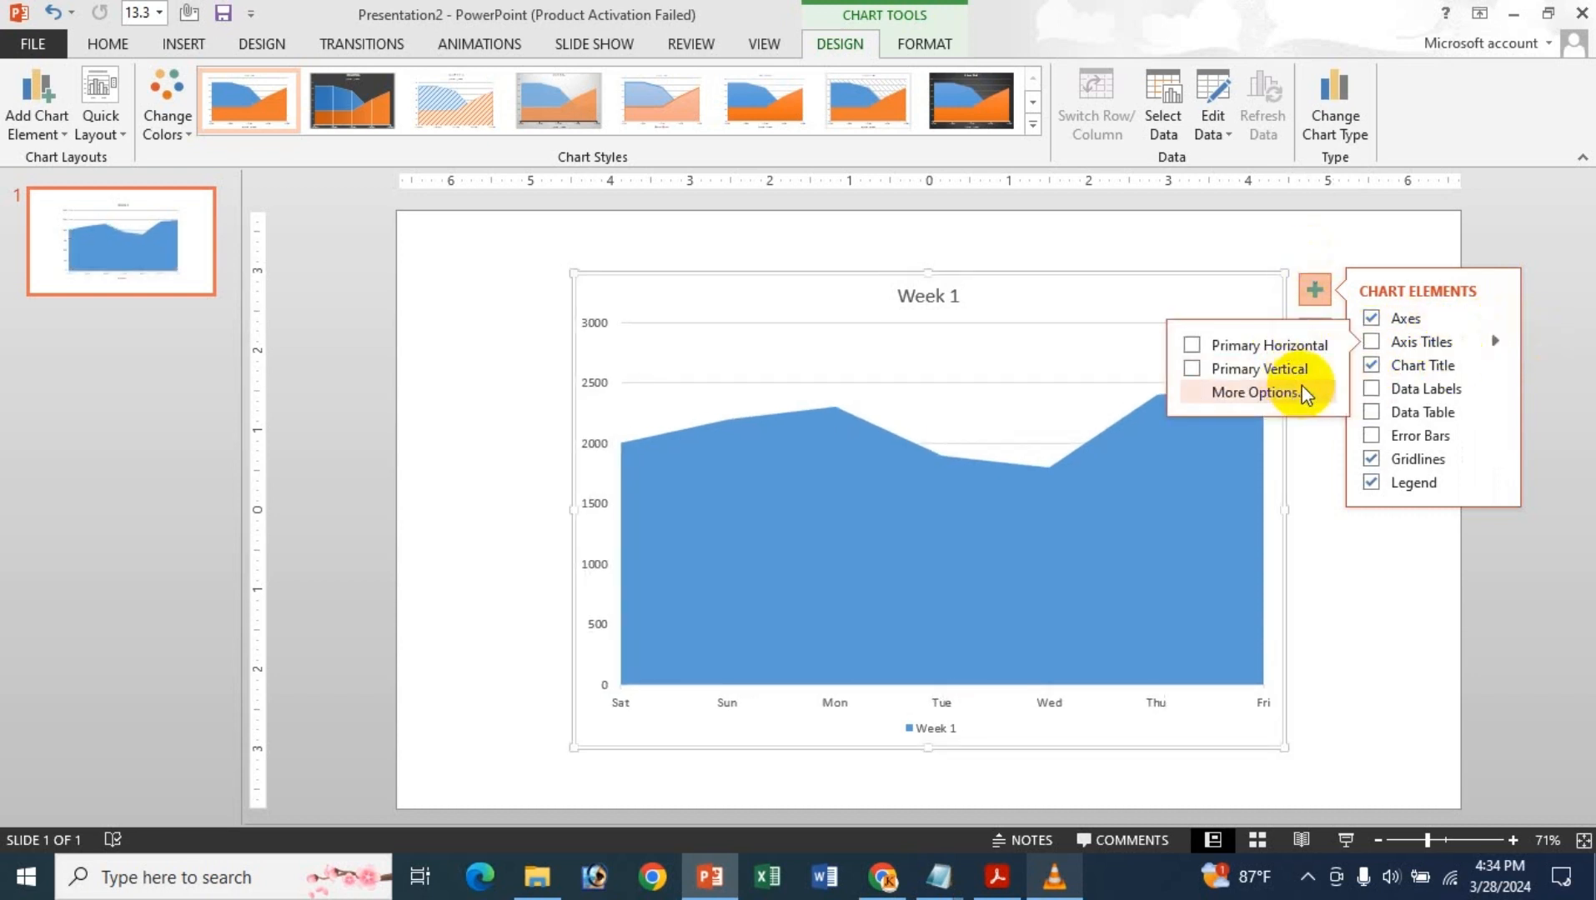
pyautogui.click(1371, 365)
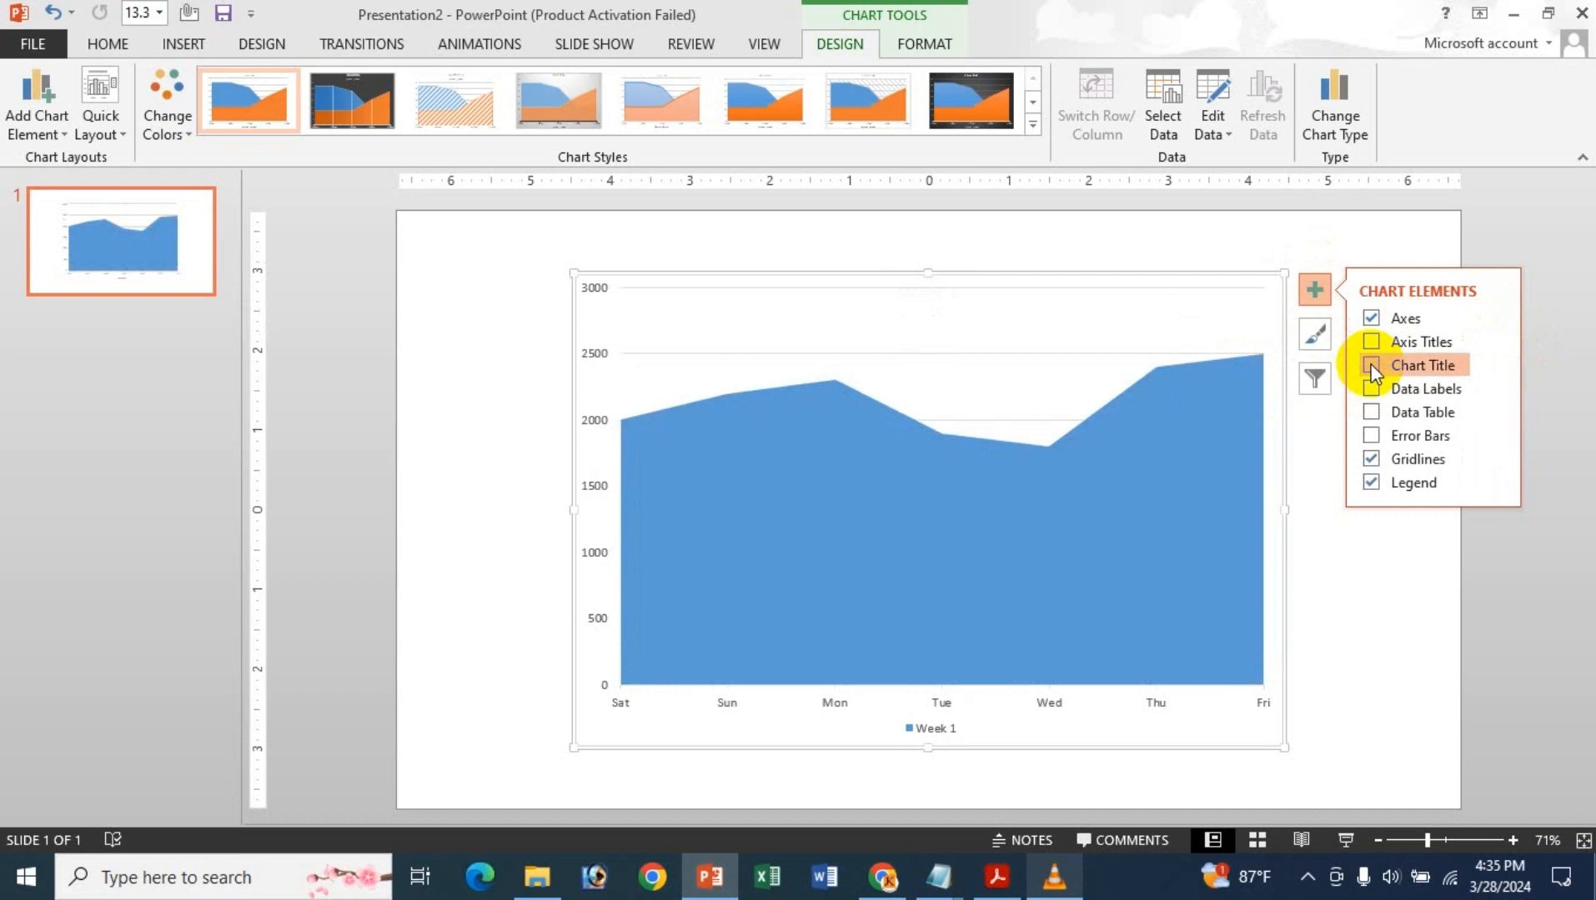
pyautogui.click(1371, 365)
# - Give the Week 1 chart title a solid yellow fill and close its formatting options
pyautogui.click(1493, 364)
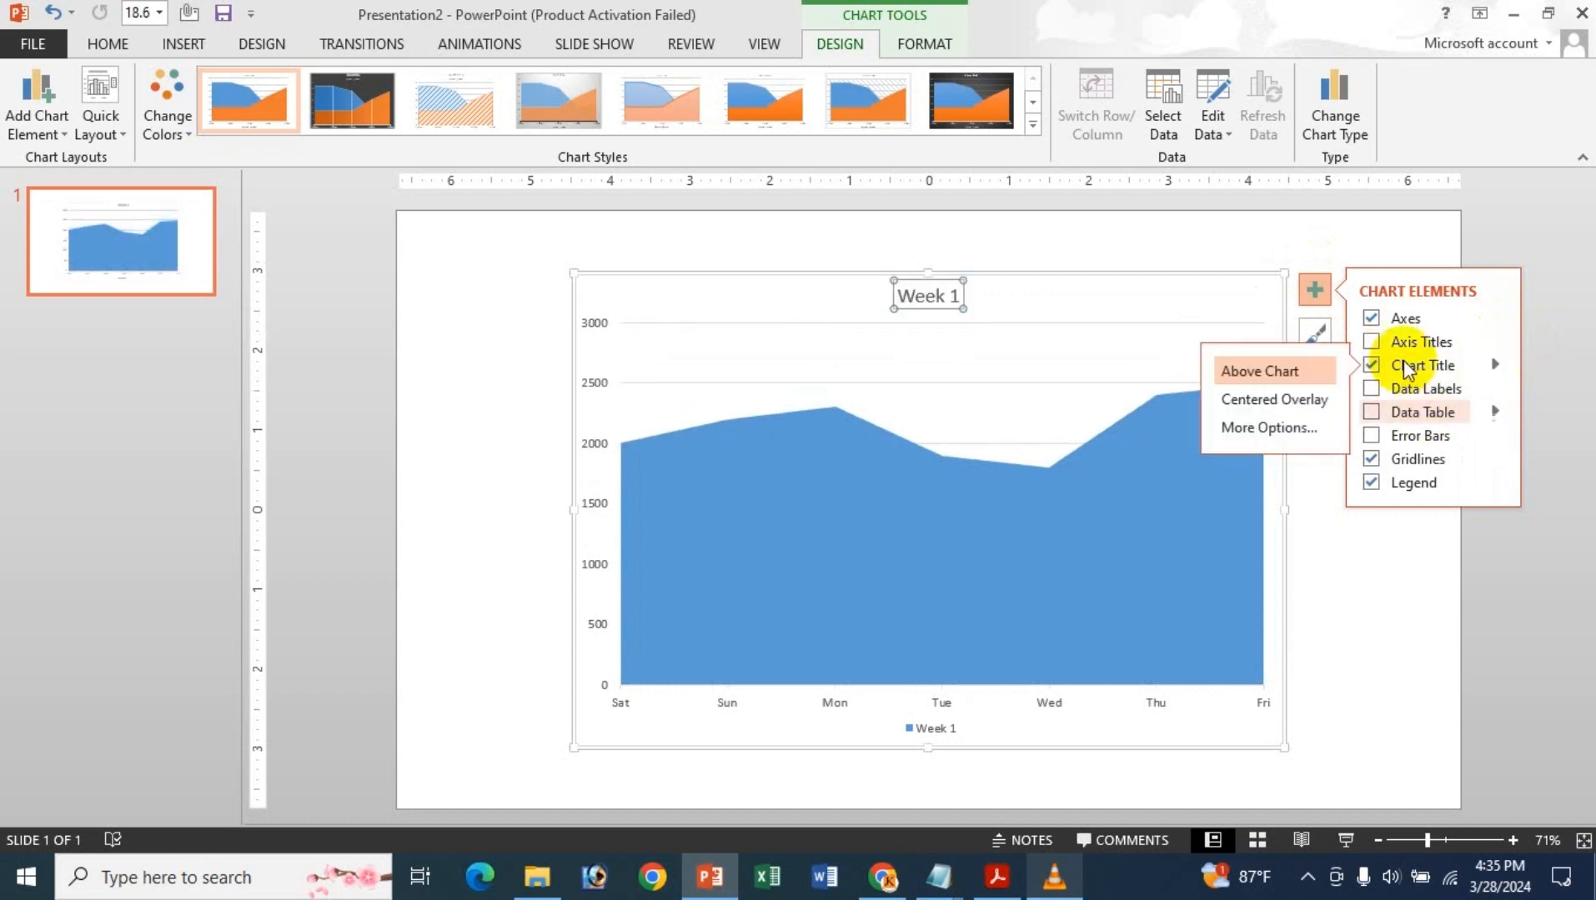
pyautogui.click(1259, 430)
pyautogui.click(1344, 328)
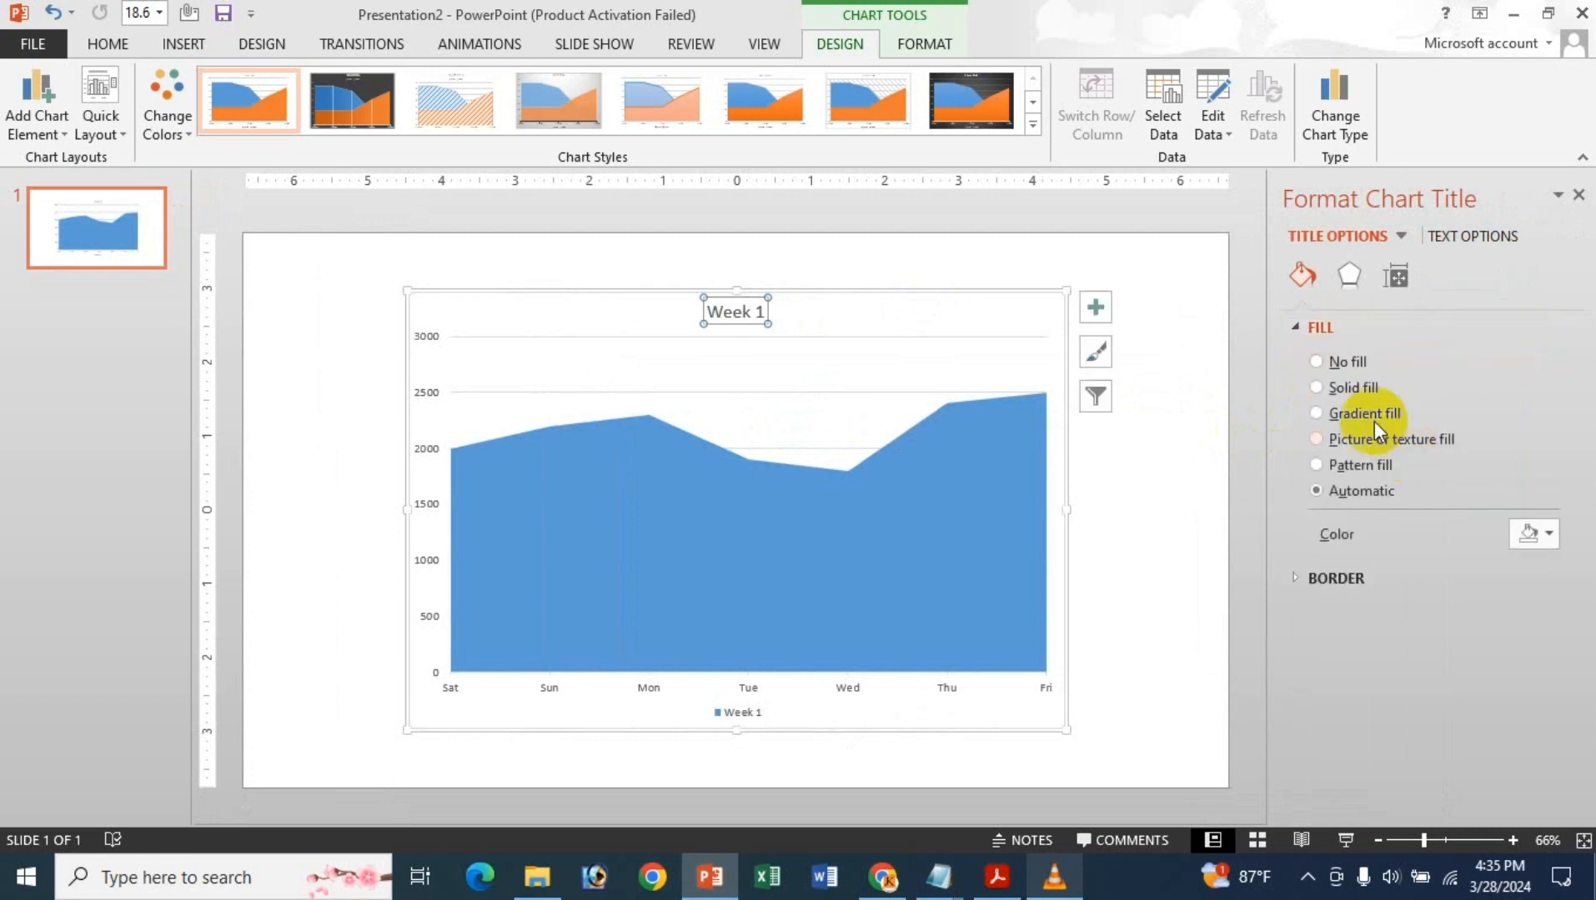
pyautogui.click(1365, 393)
pyautogui.click(1541, 534)
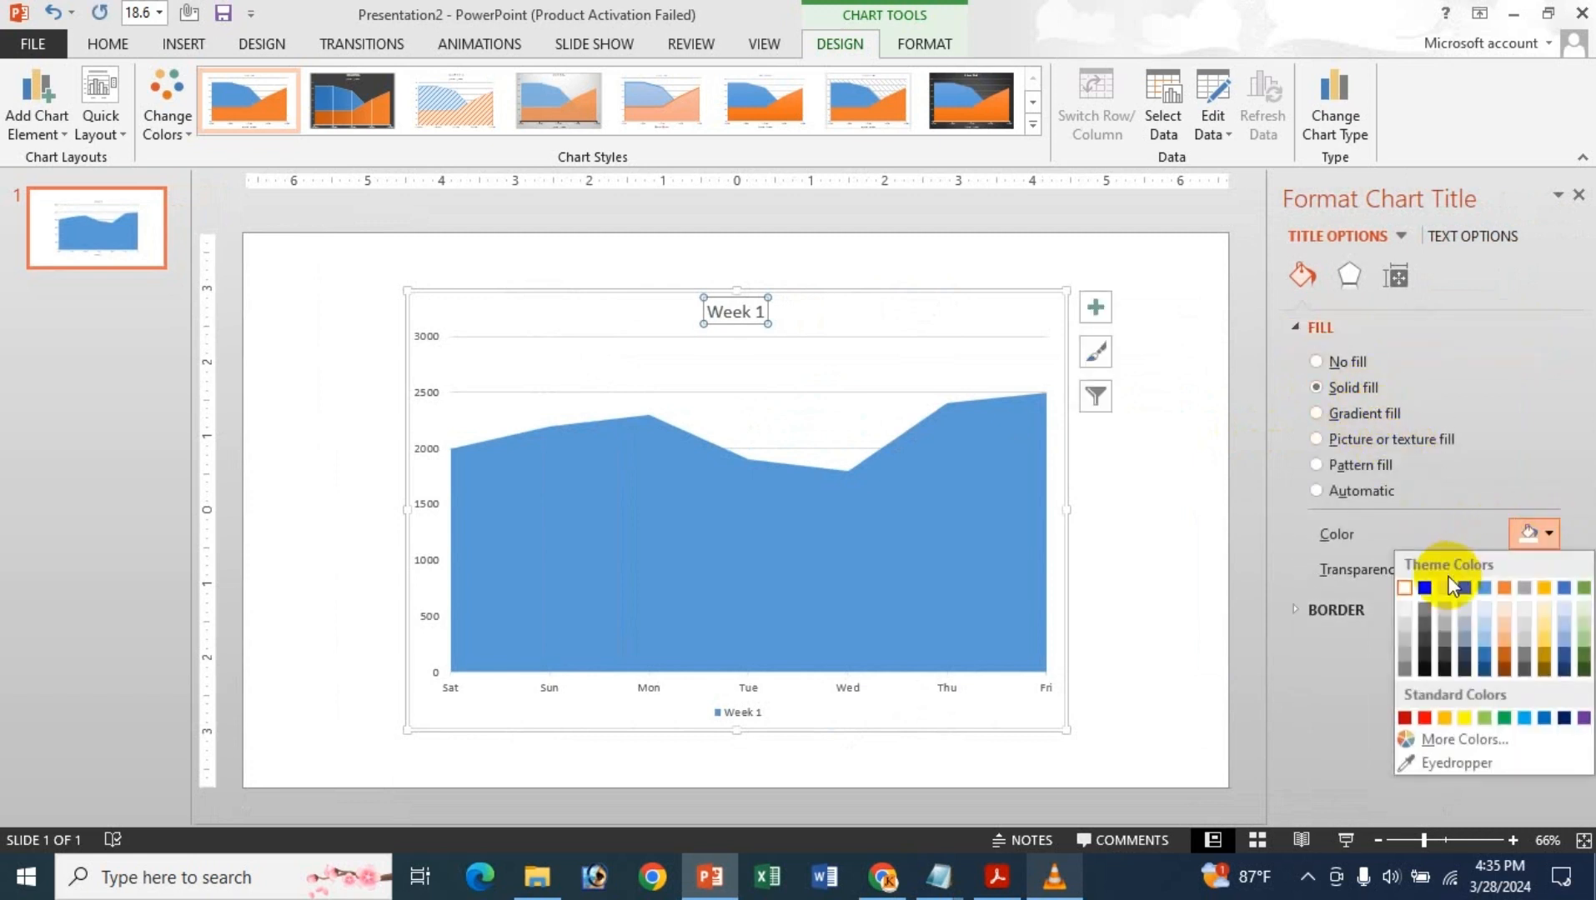
pyautogui.click(1469, 710)
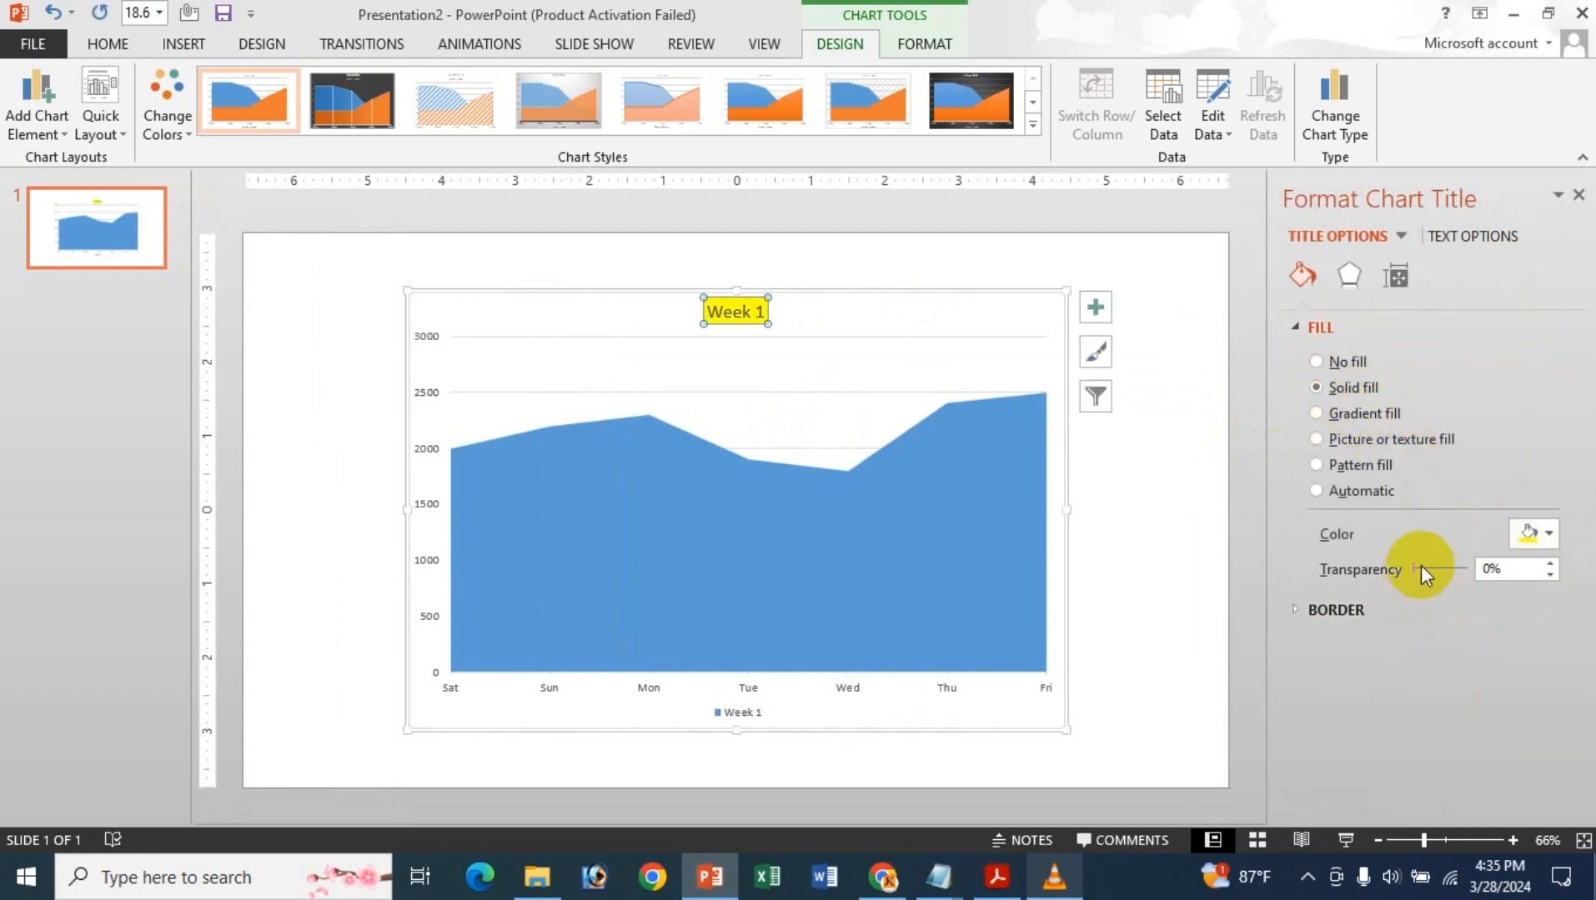
pyautogui.click(1581, 198)
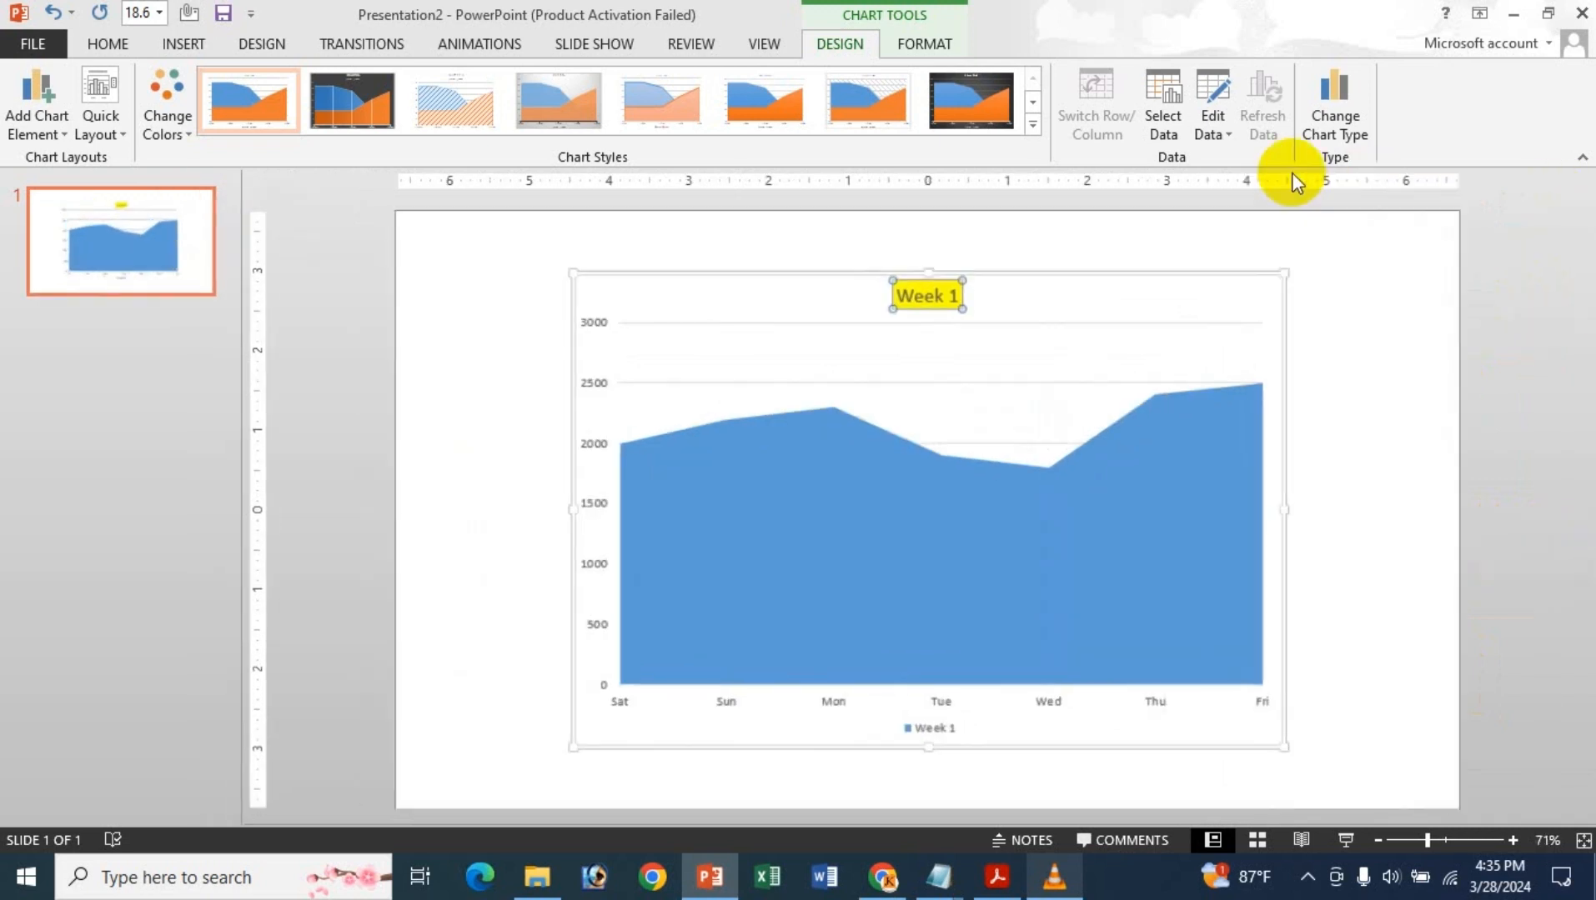
# - Preview the data table and error bars on the chart and view the options available for each
pyautogui.click(1316, 288)
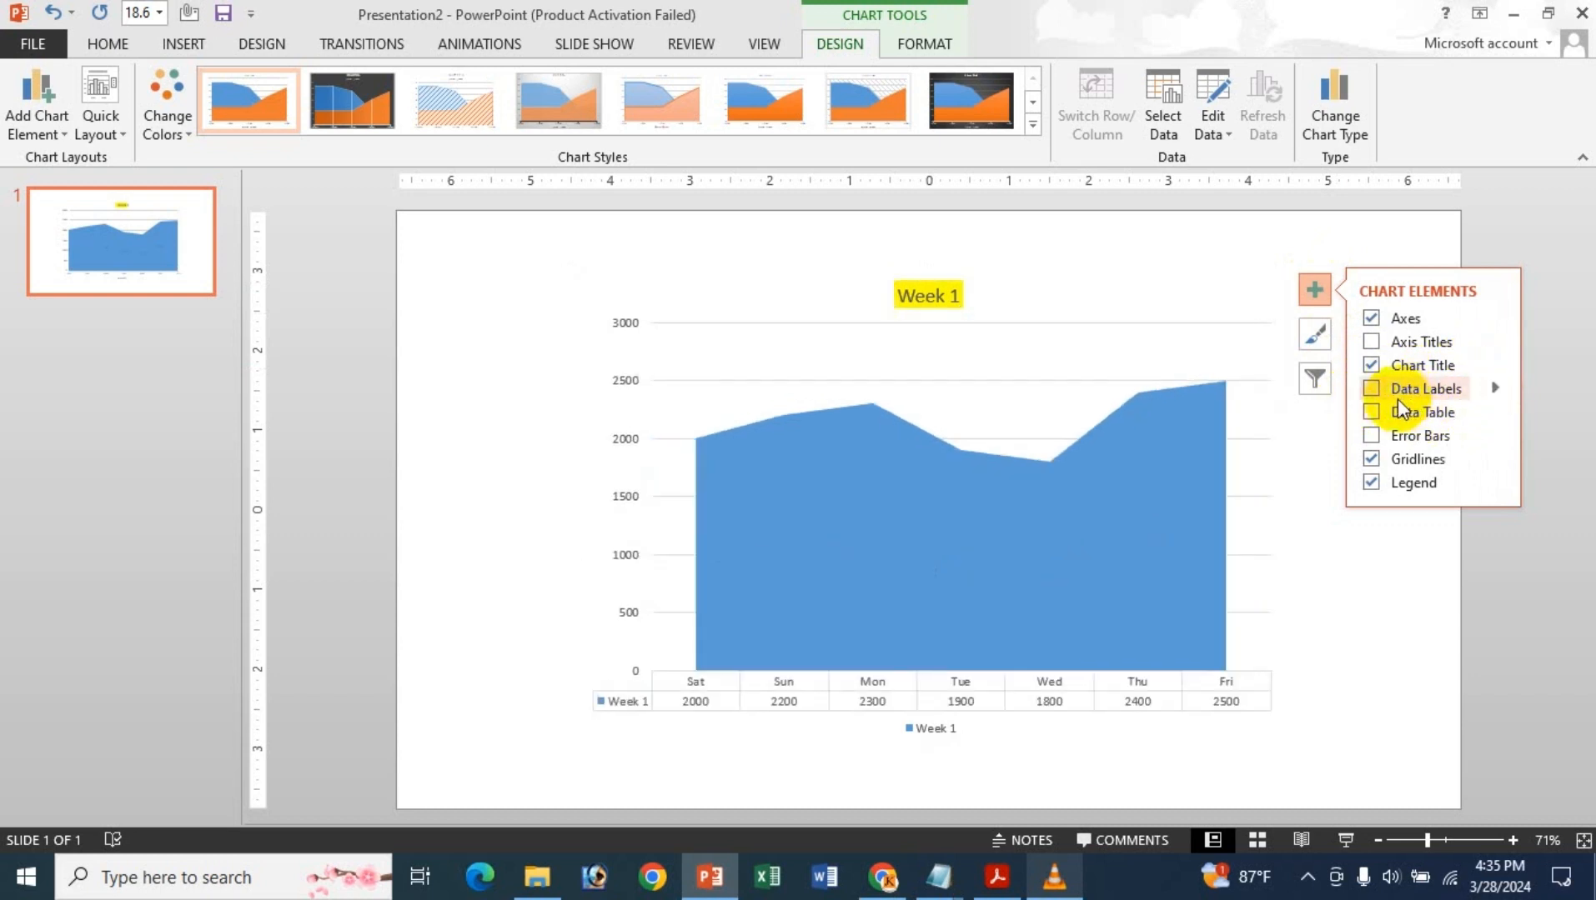
pyautogui.click(1497, 411)
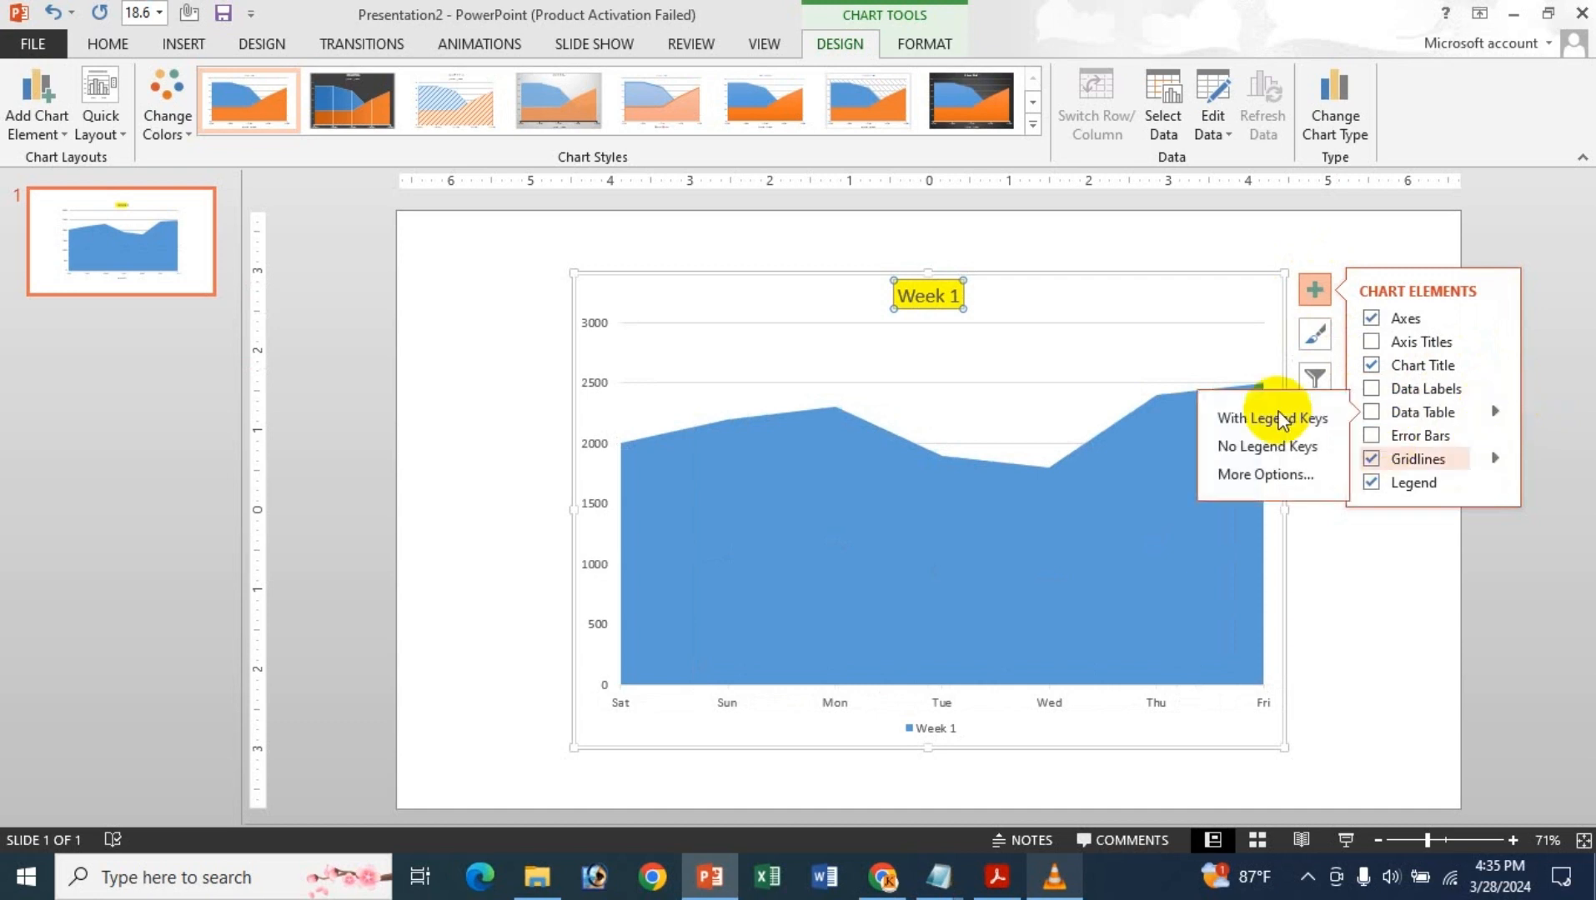
pyautogui.click(1374, 448)
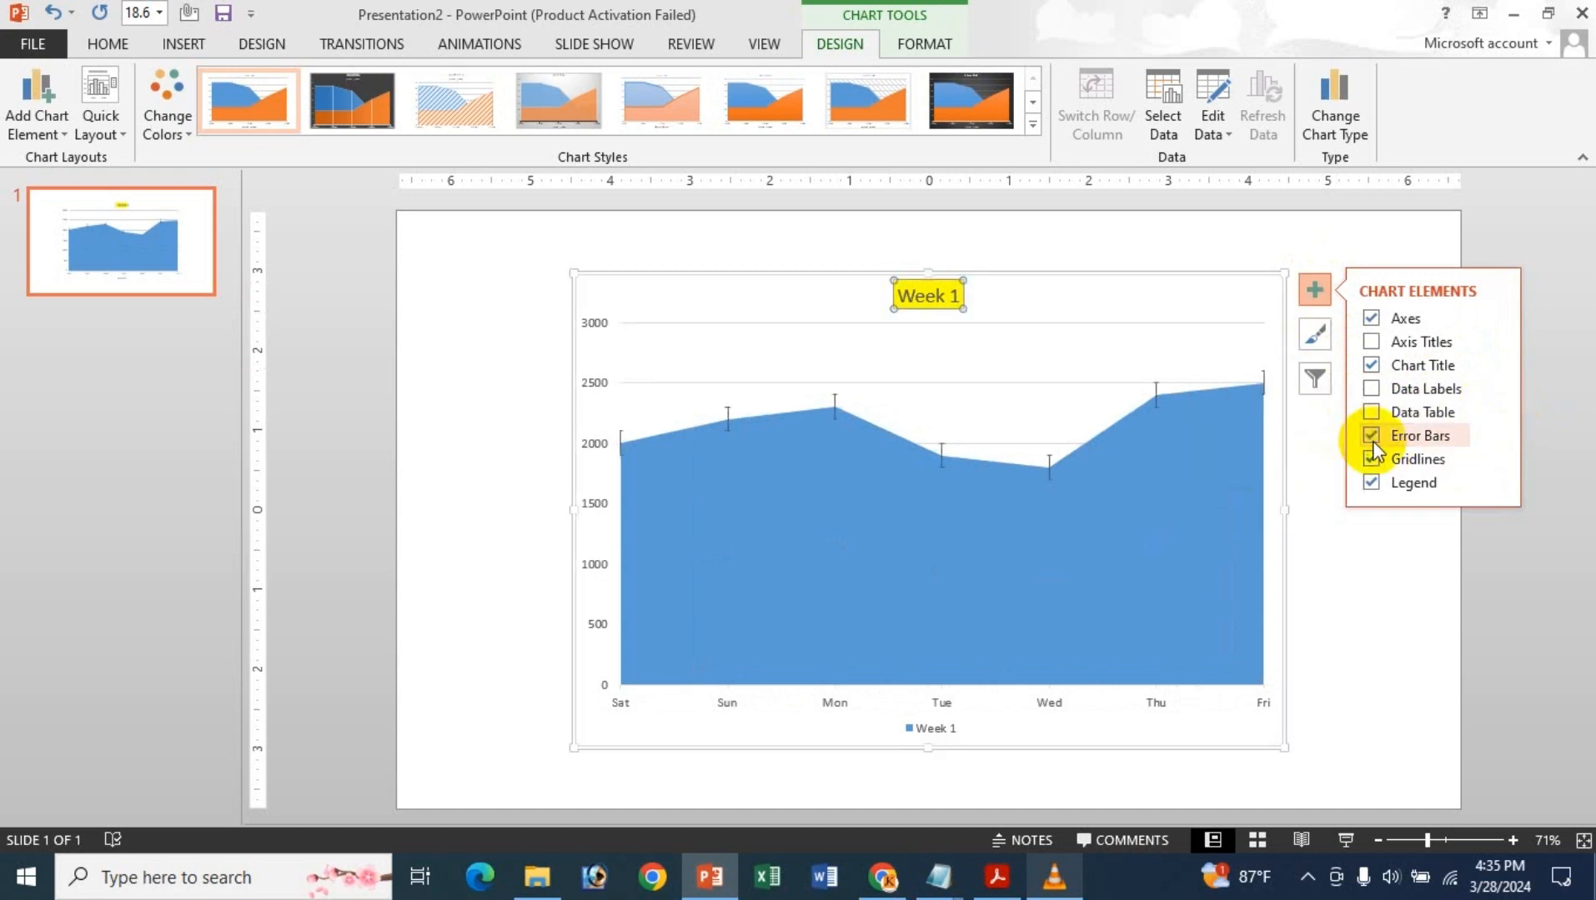
pyautogui.click(1496, 436)
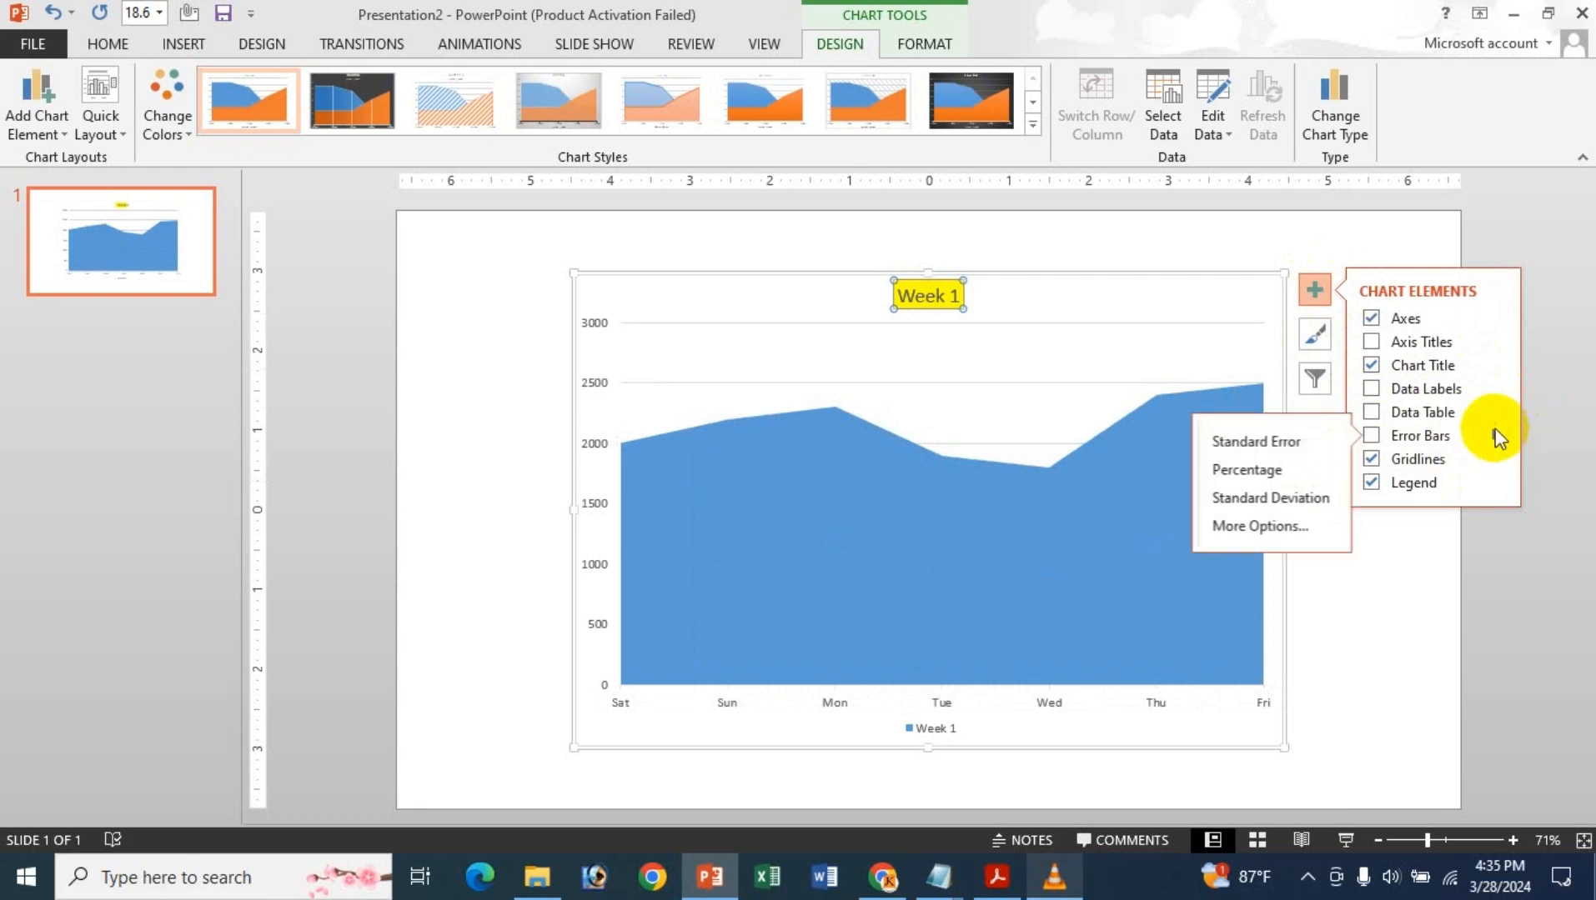
# - Hide and restore the chart gridlines, and open the detailed formatting options for the major gridlines
pyautogui.click(1372, 459)
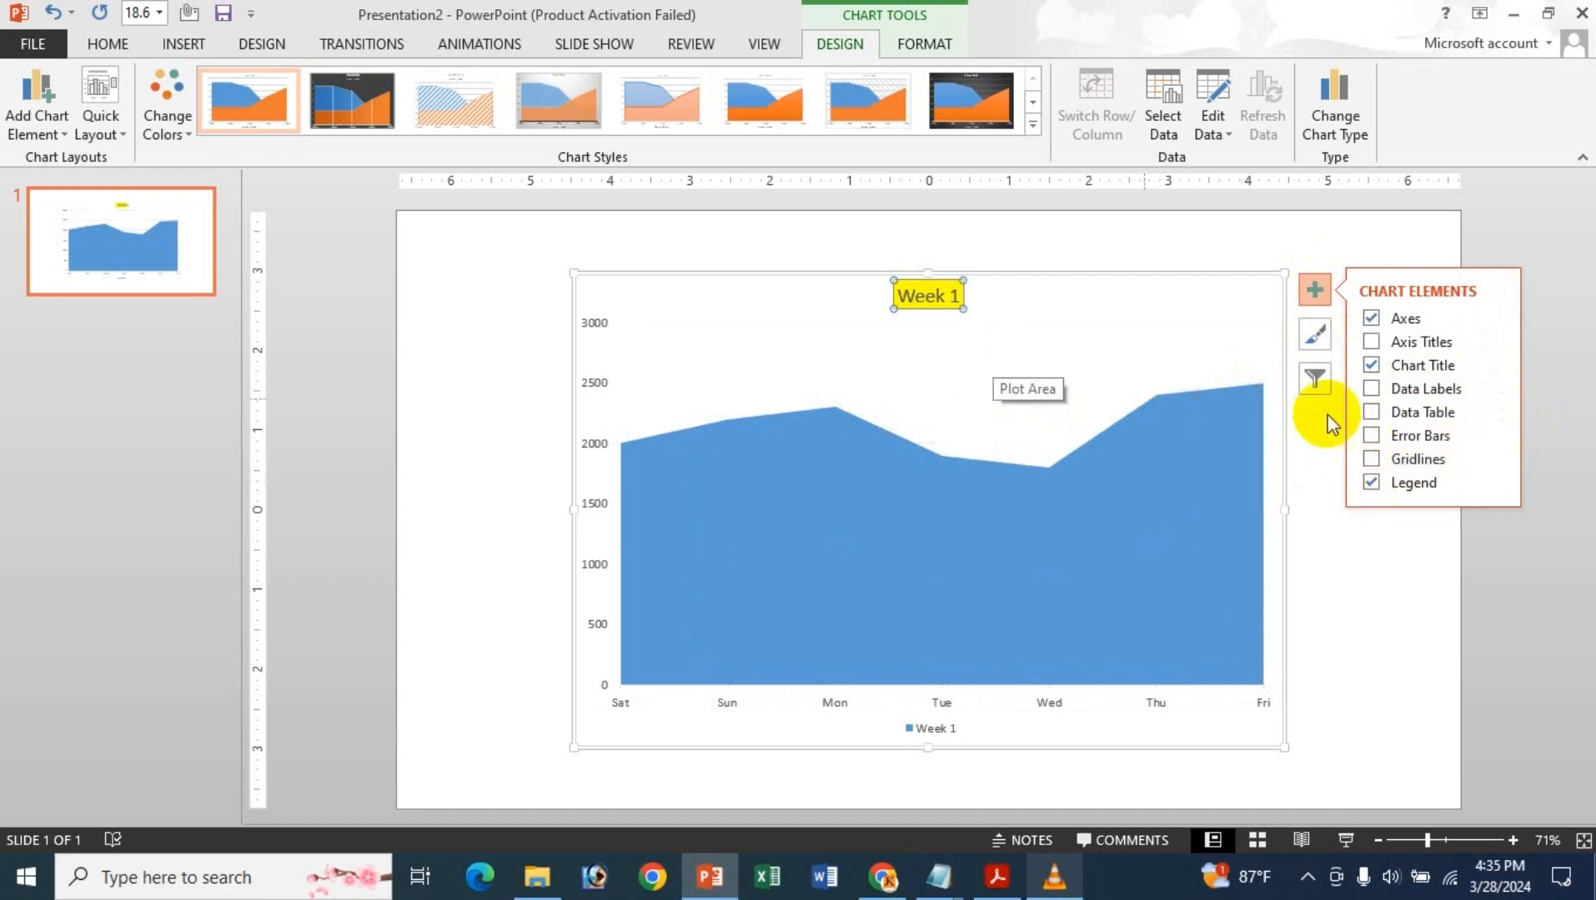
pyautogui.click(1371, 459)
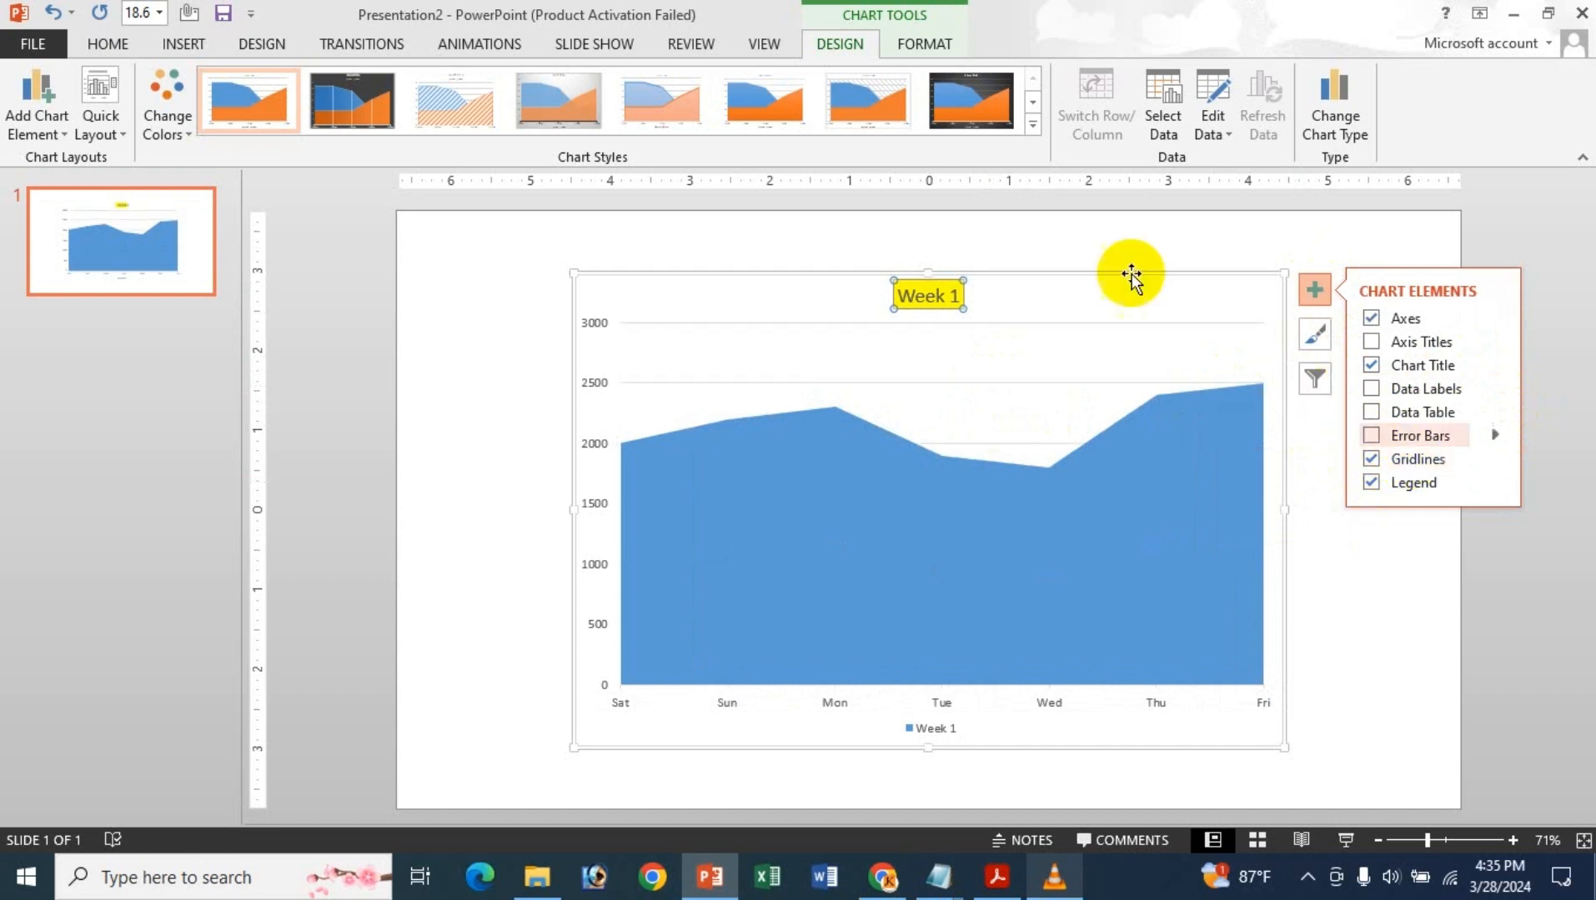
pyautogui.click(1495, 460)
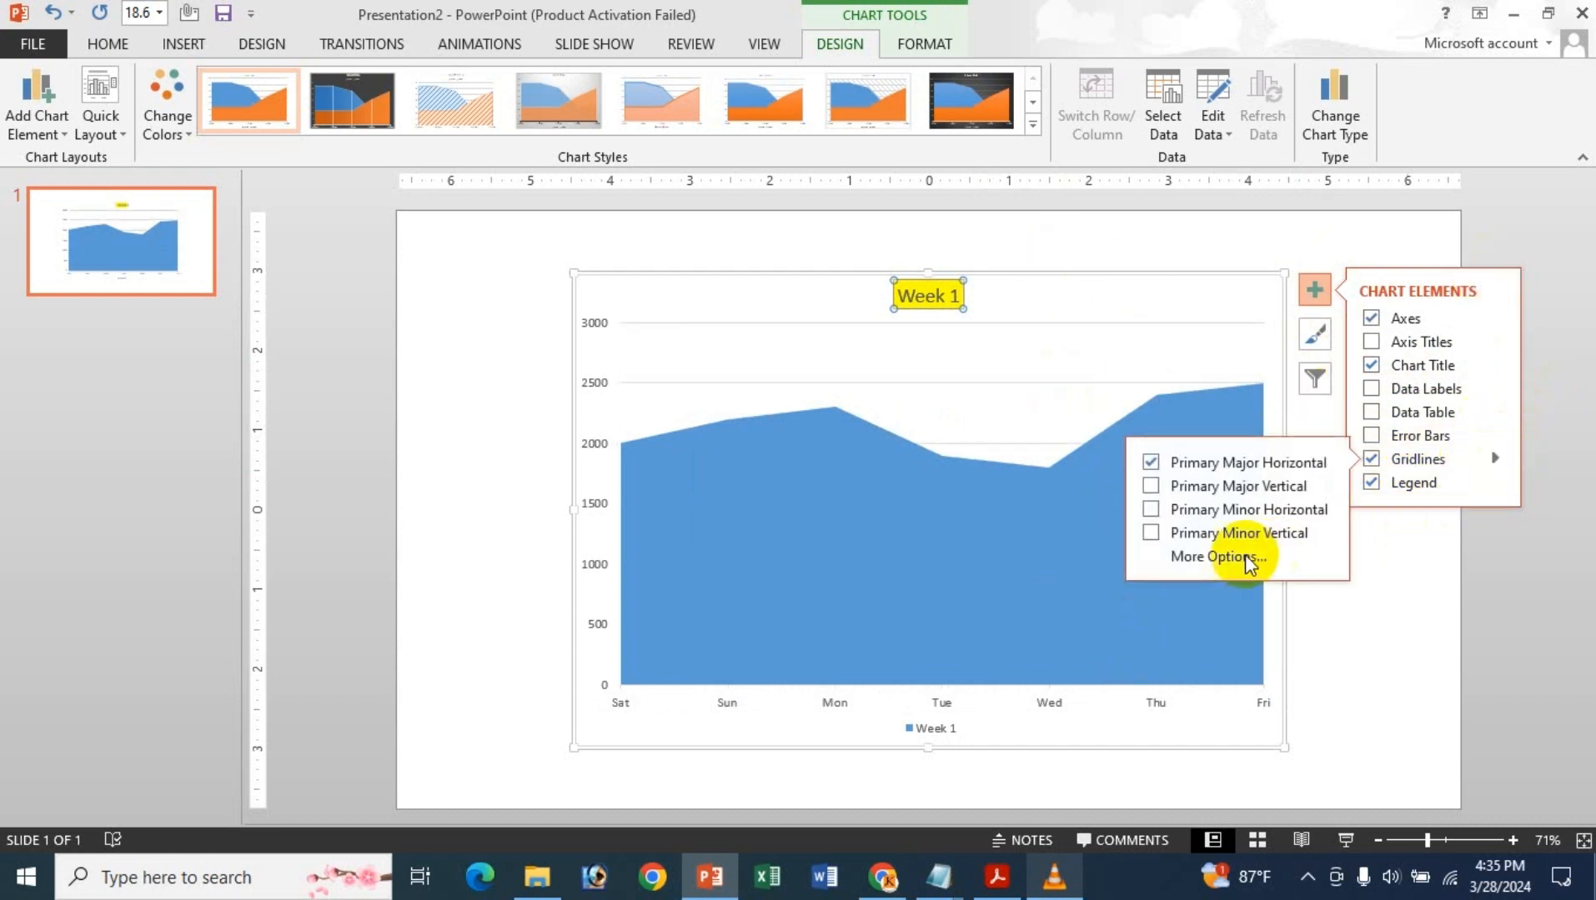
pyautogui.click(1292, 557)
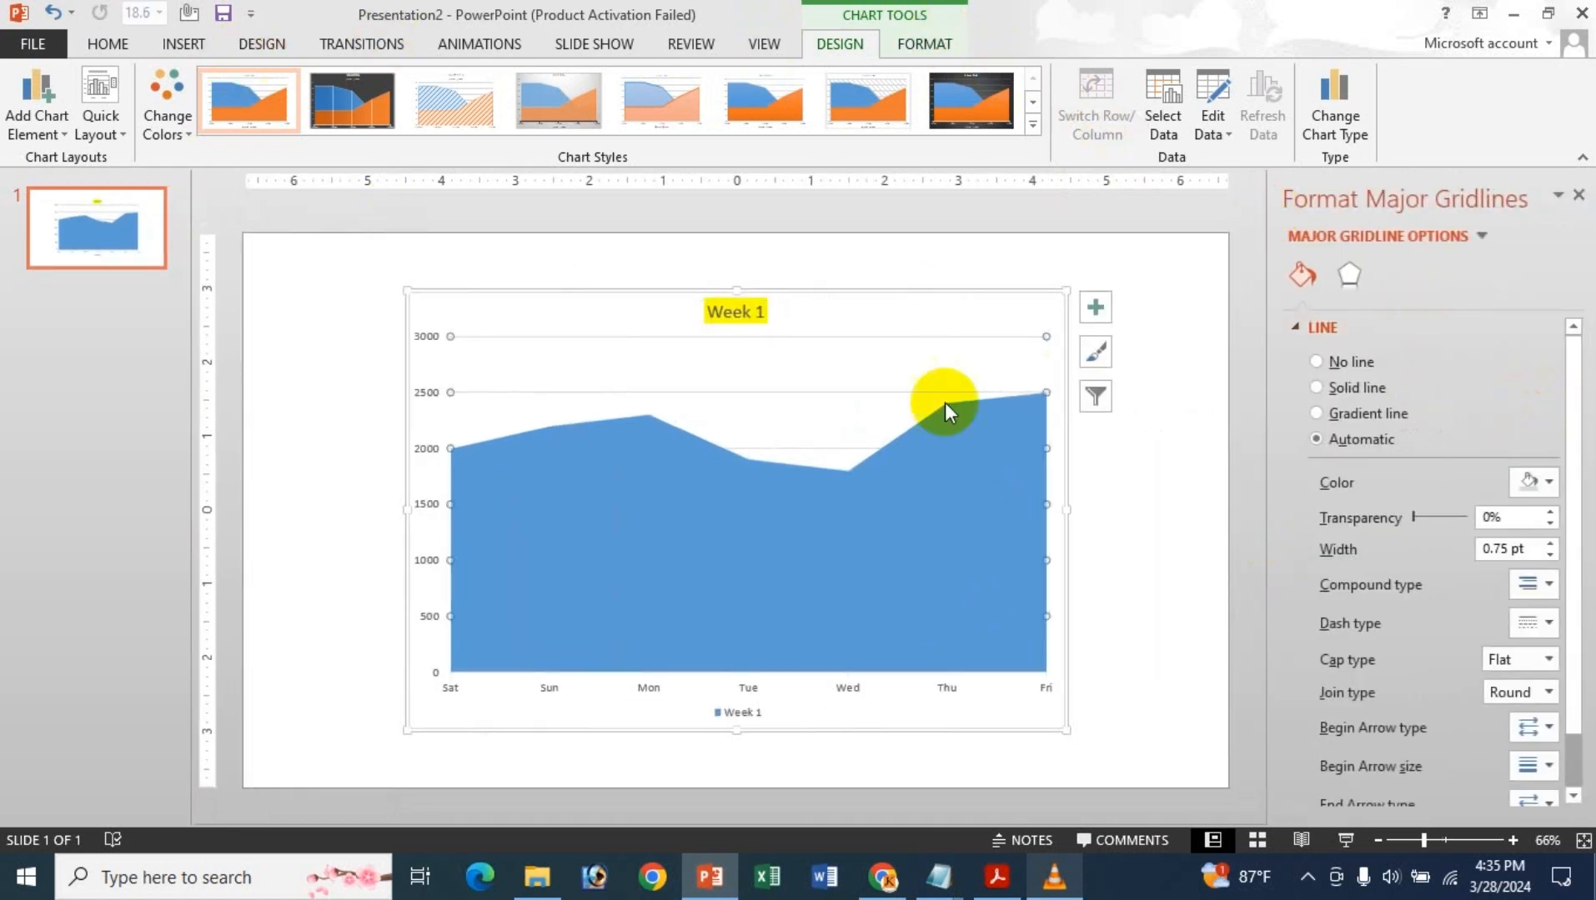
# - Set the major gridlines to a solid light blue line with a width of 5 pt
pyautogui.click(1529, 482)
pyautogui.click(1542, 666)
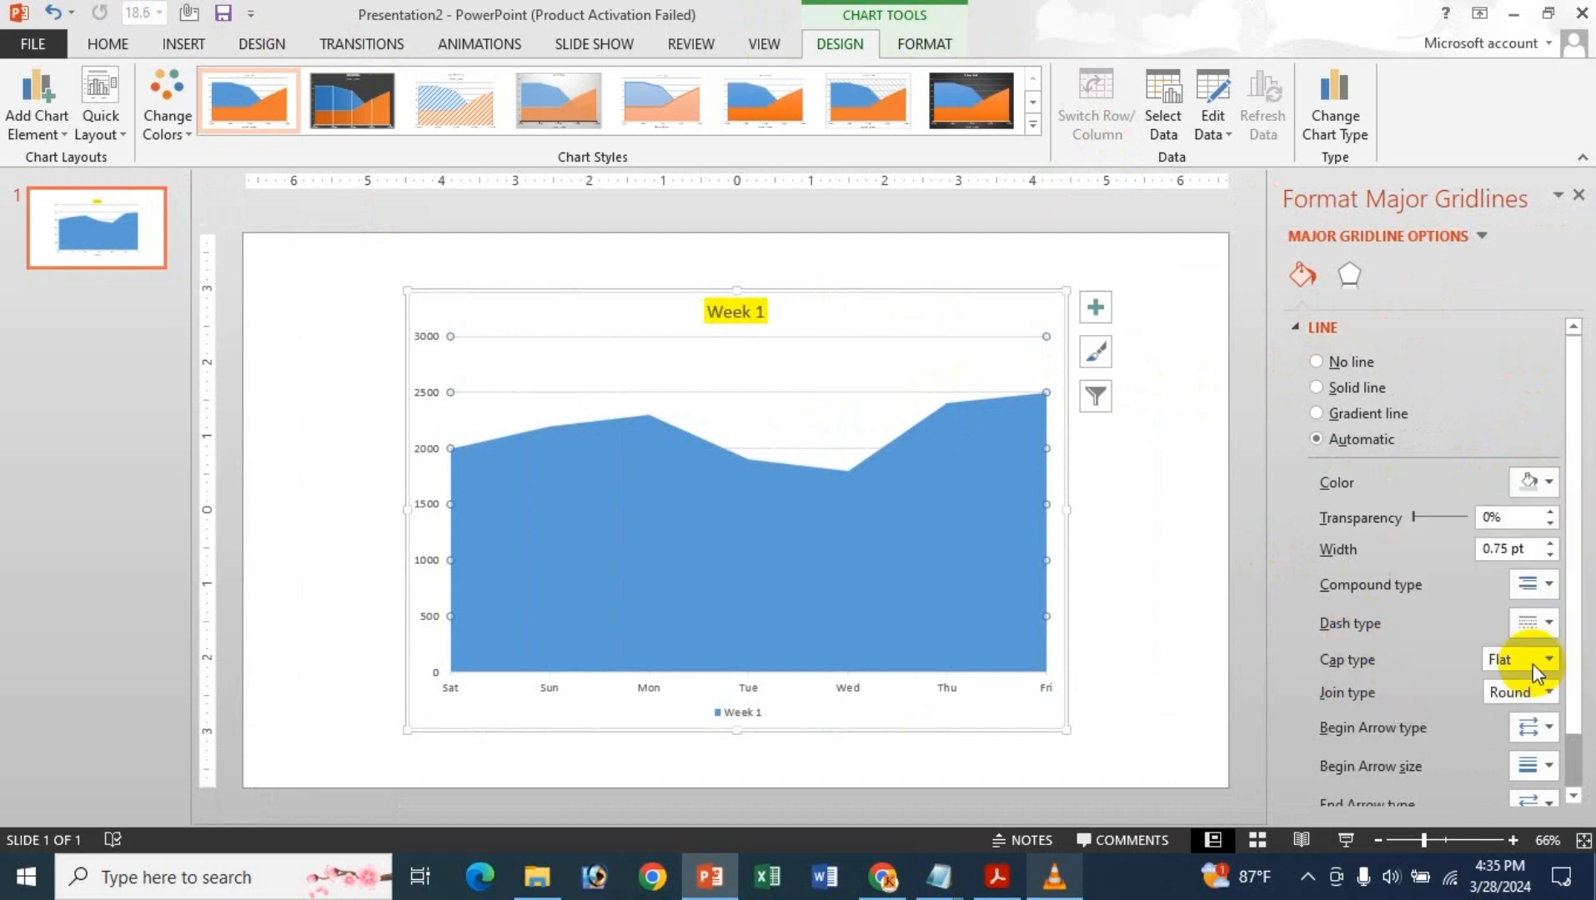
pyautogui.click(1529, 483)
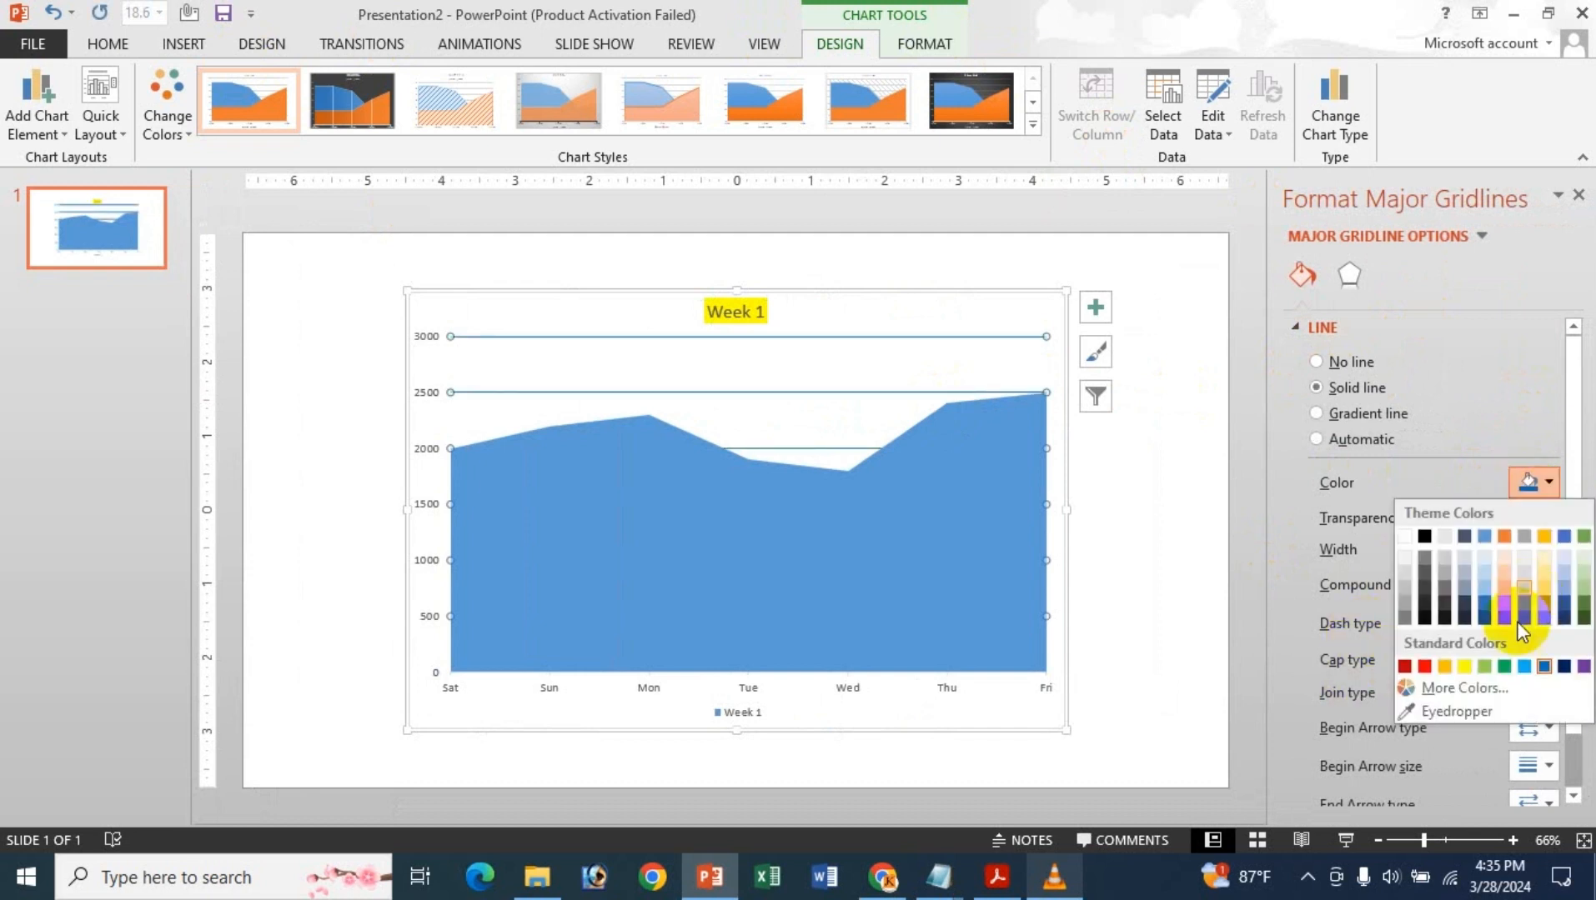
pyautogui.click(1522, 668)
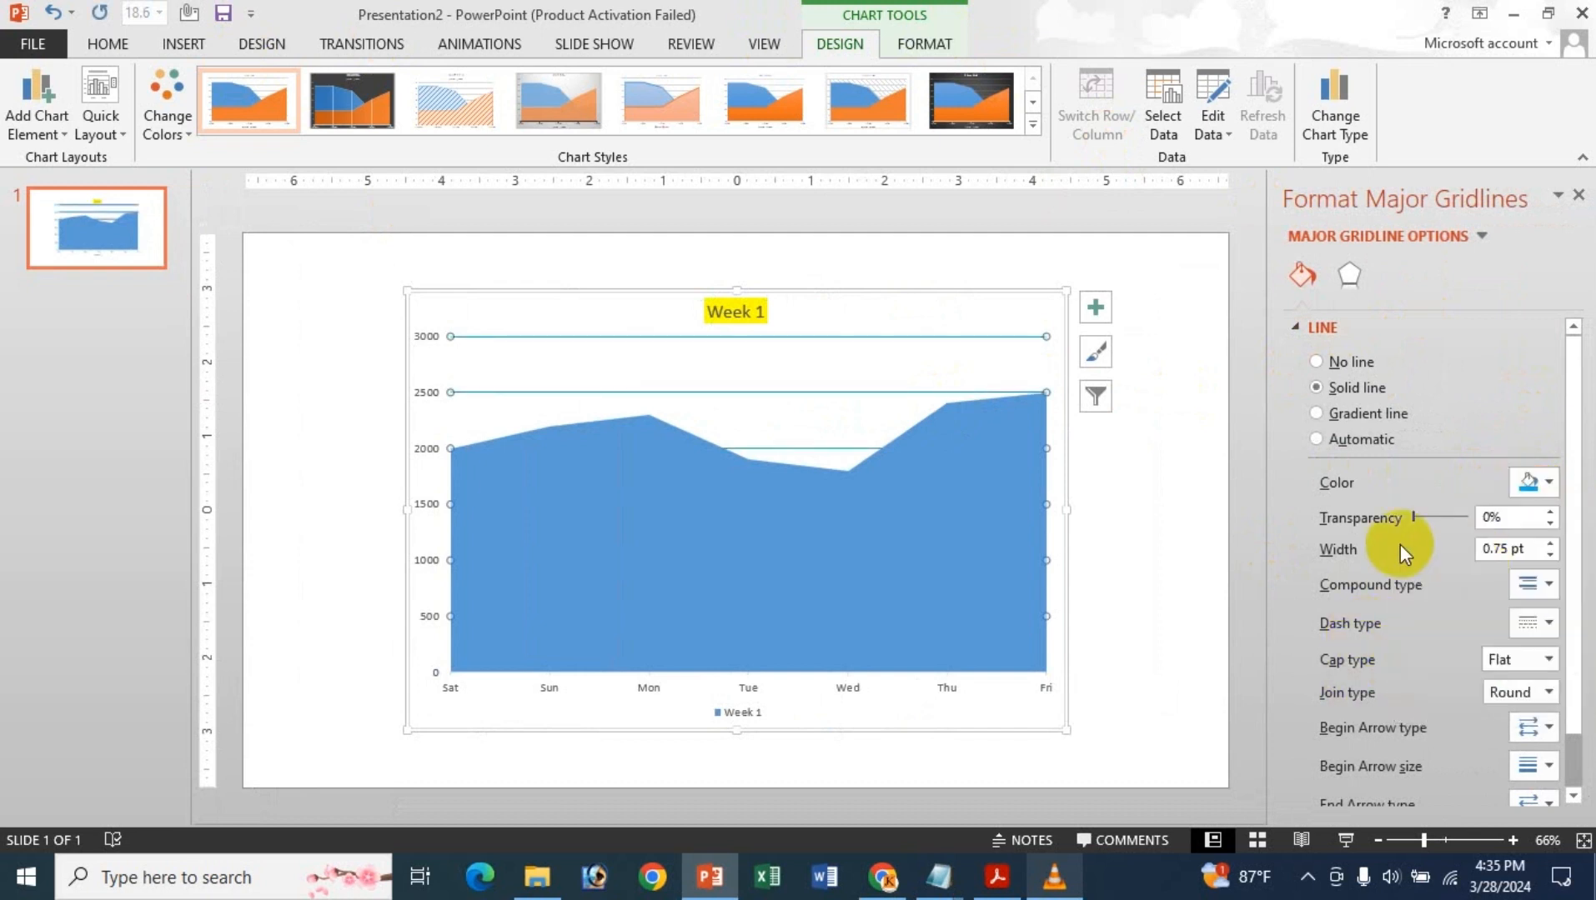
pyautogui.click(1549, 543)
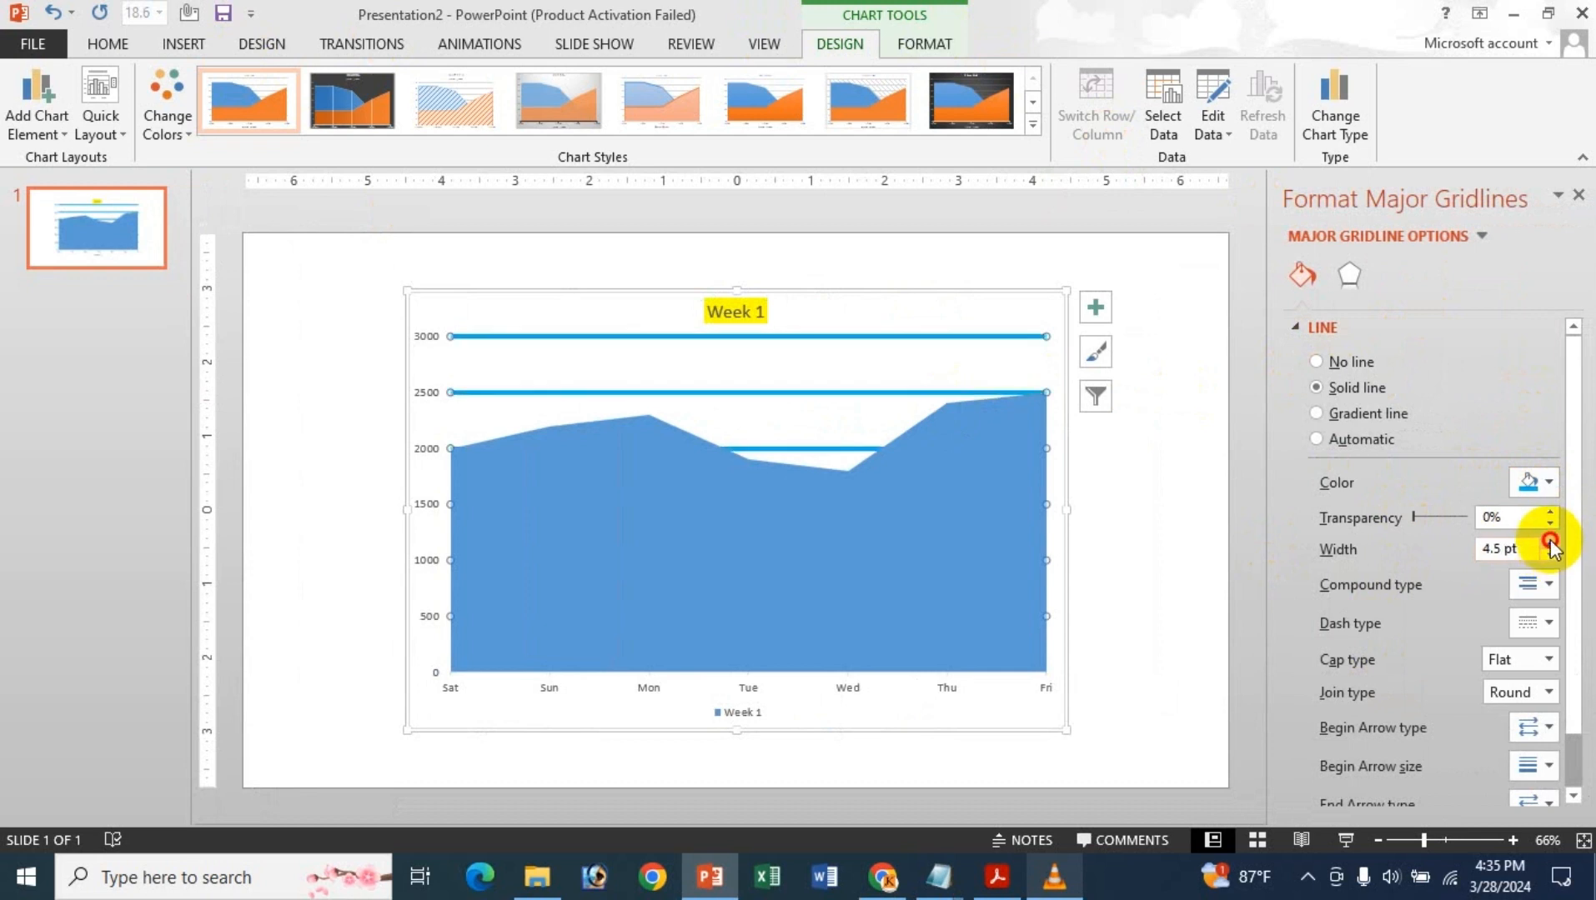
# - Apply a multi-line compound type and a dotted dash type to the major gridlines, and close the formatting options
pyautogui.click(1545, 586)
pyautogui.click(1535, 650)
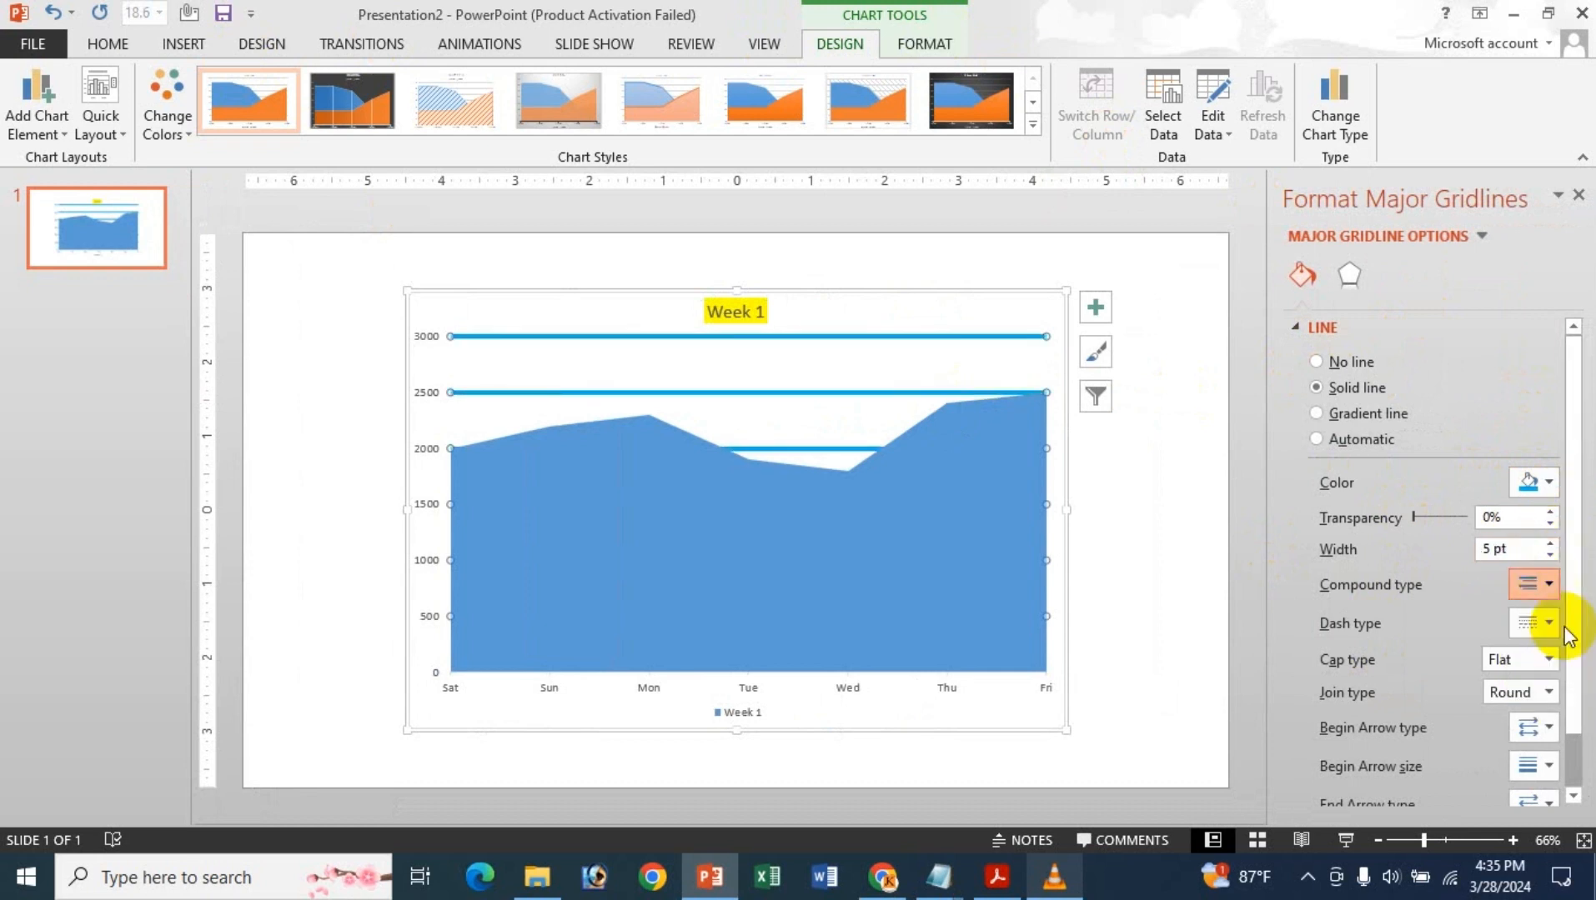
pyautogui.click(1533, 623)
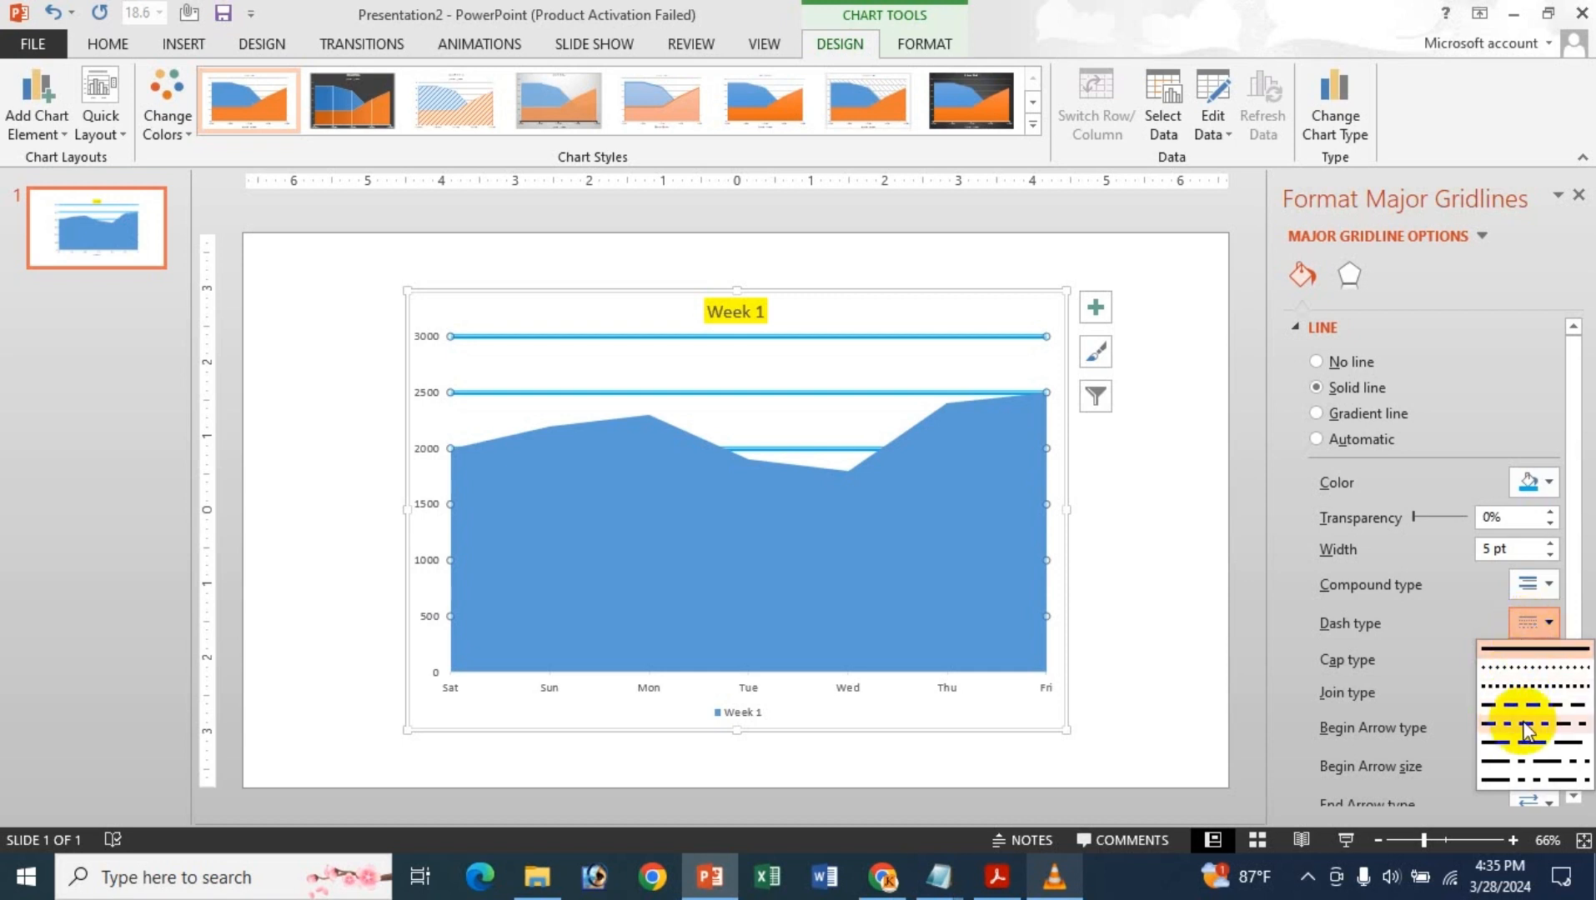
pyautogui.click(1537, 671)
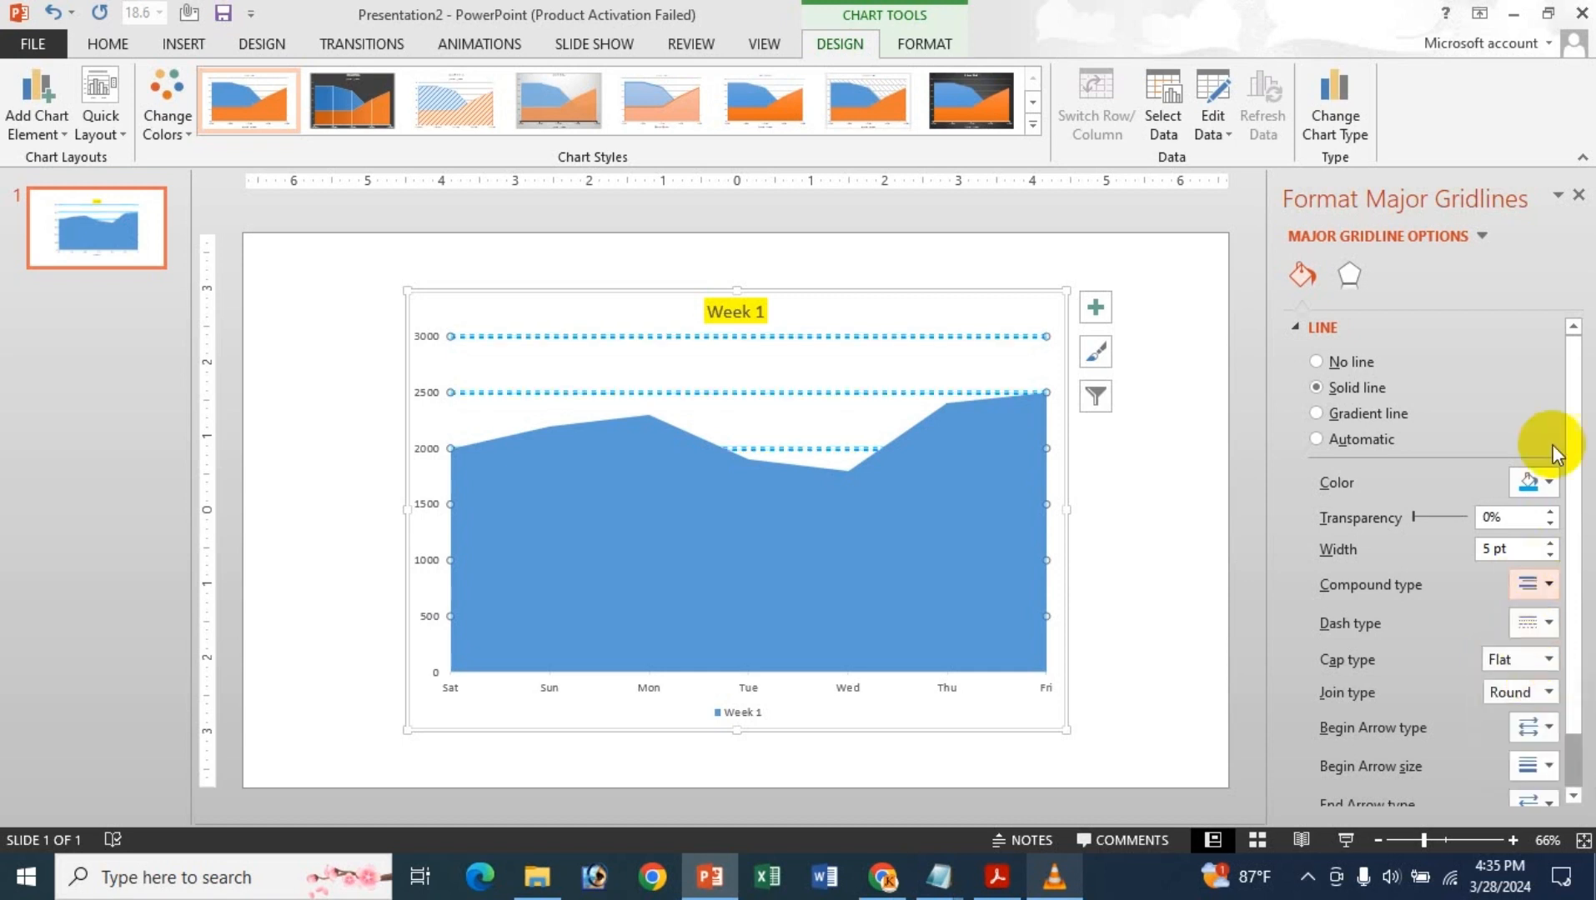
pyautogui.click(1580, 197)
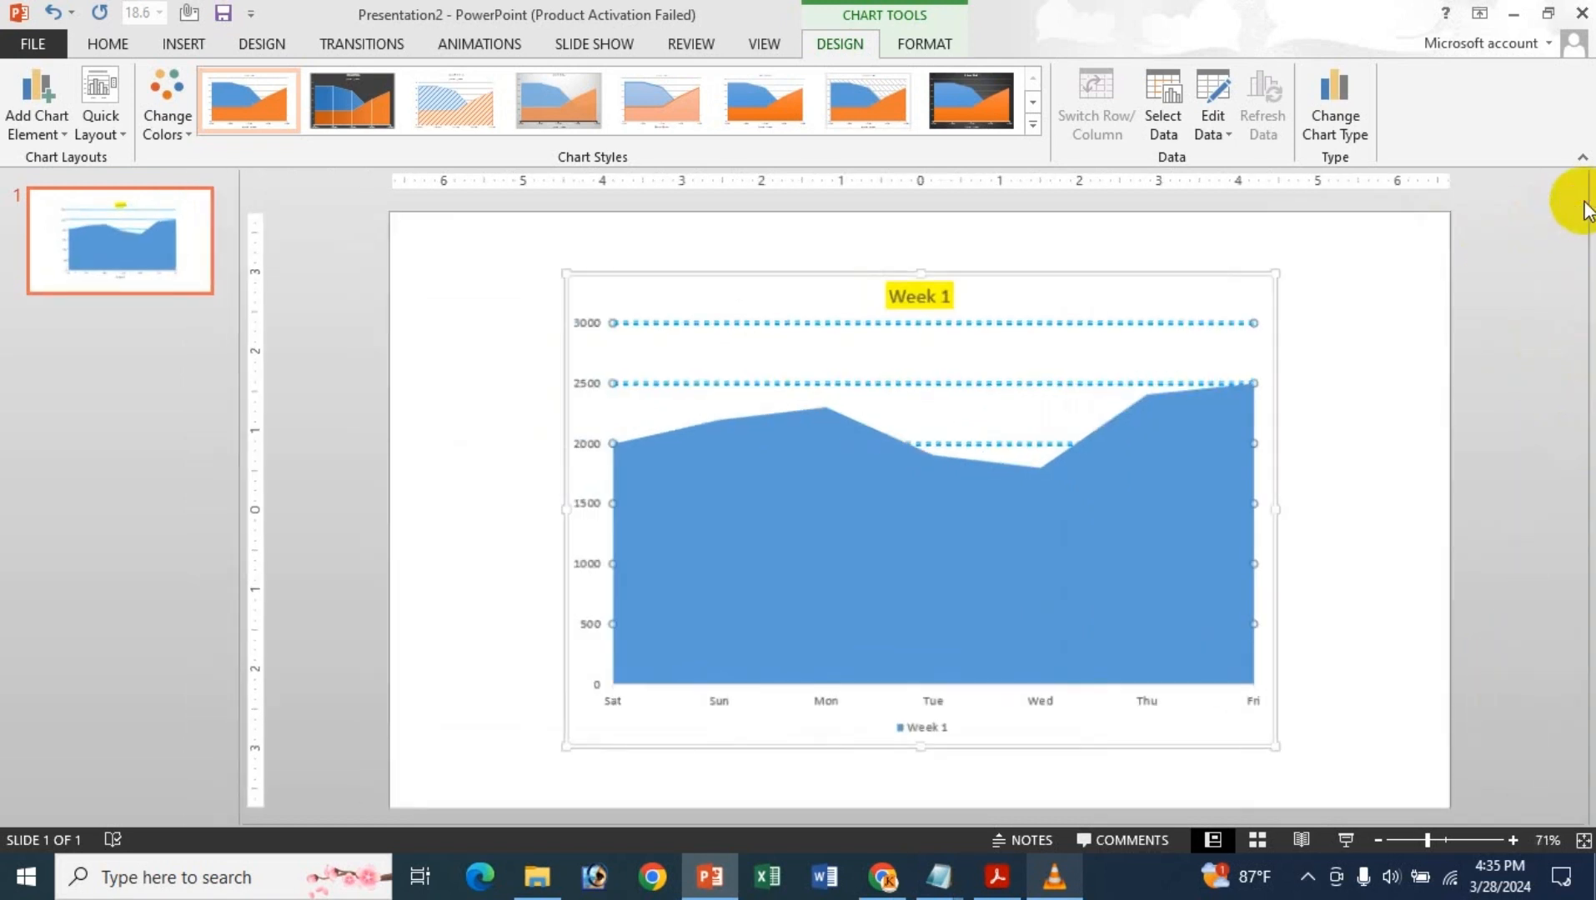
# - Toggle the chart legend off and on, and place it at the top of the chart beneath the title
pyautogui.click(1323, 290)
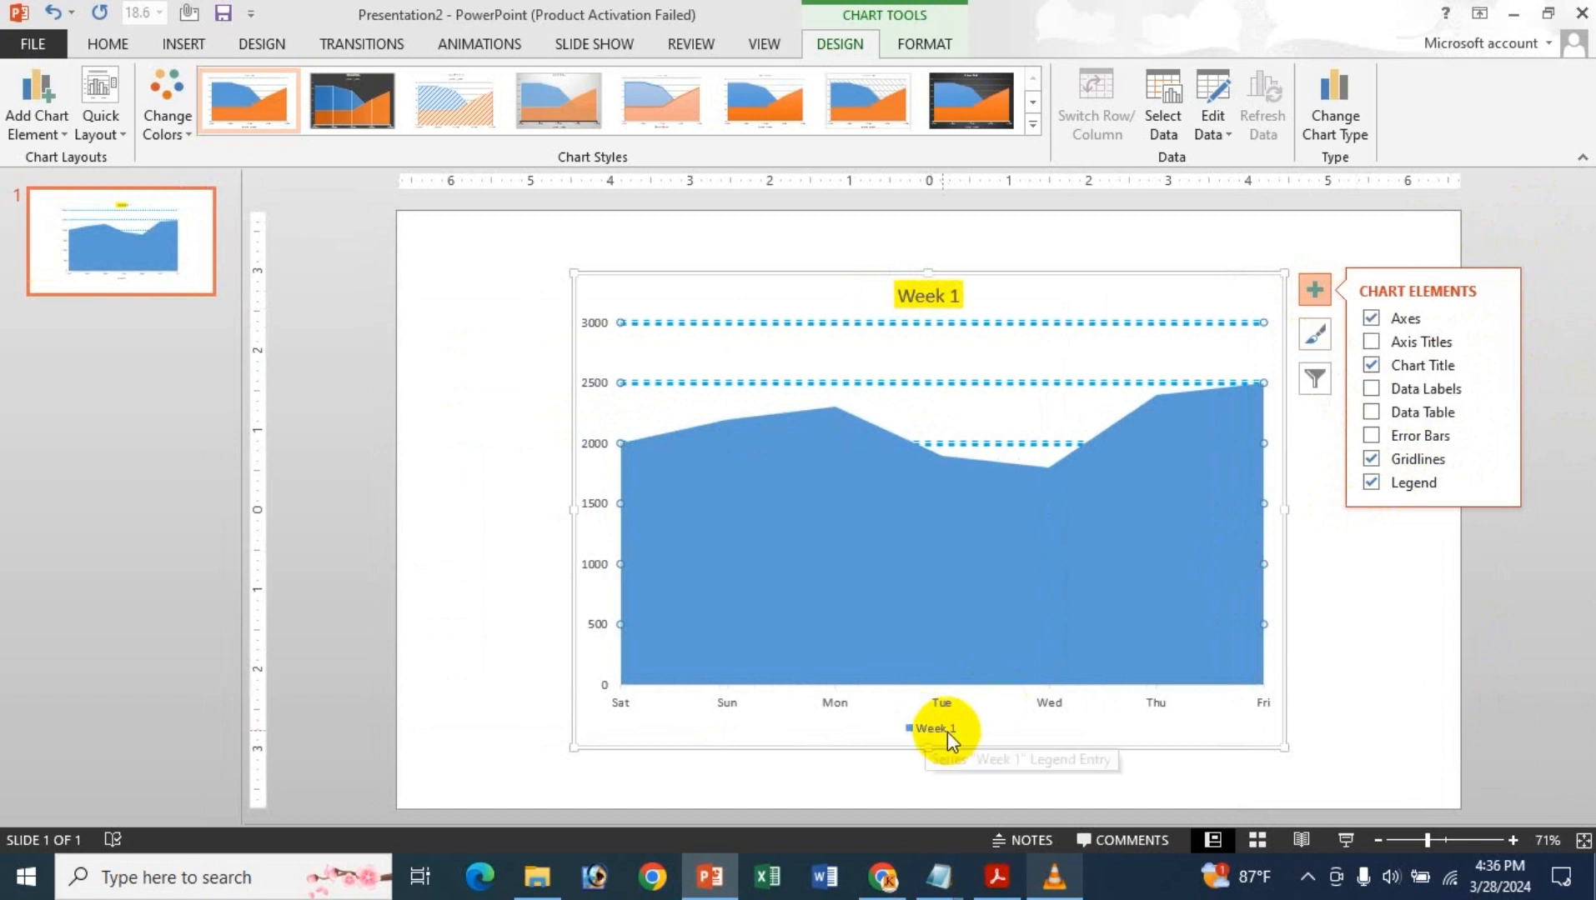
pyautogui.click(1378, 487)
pyautogui.click(1415, 488)
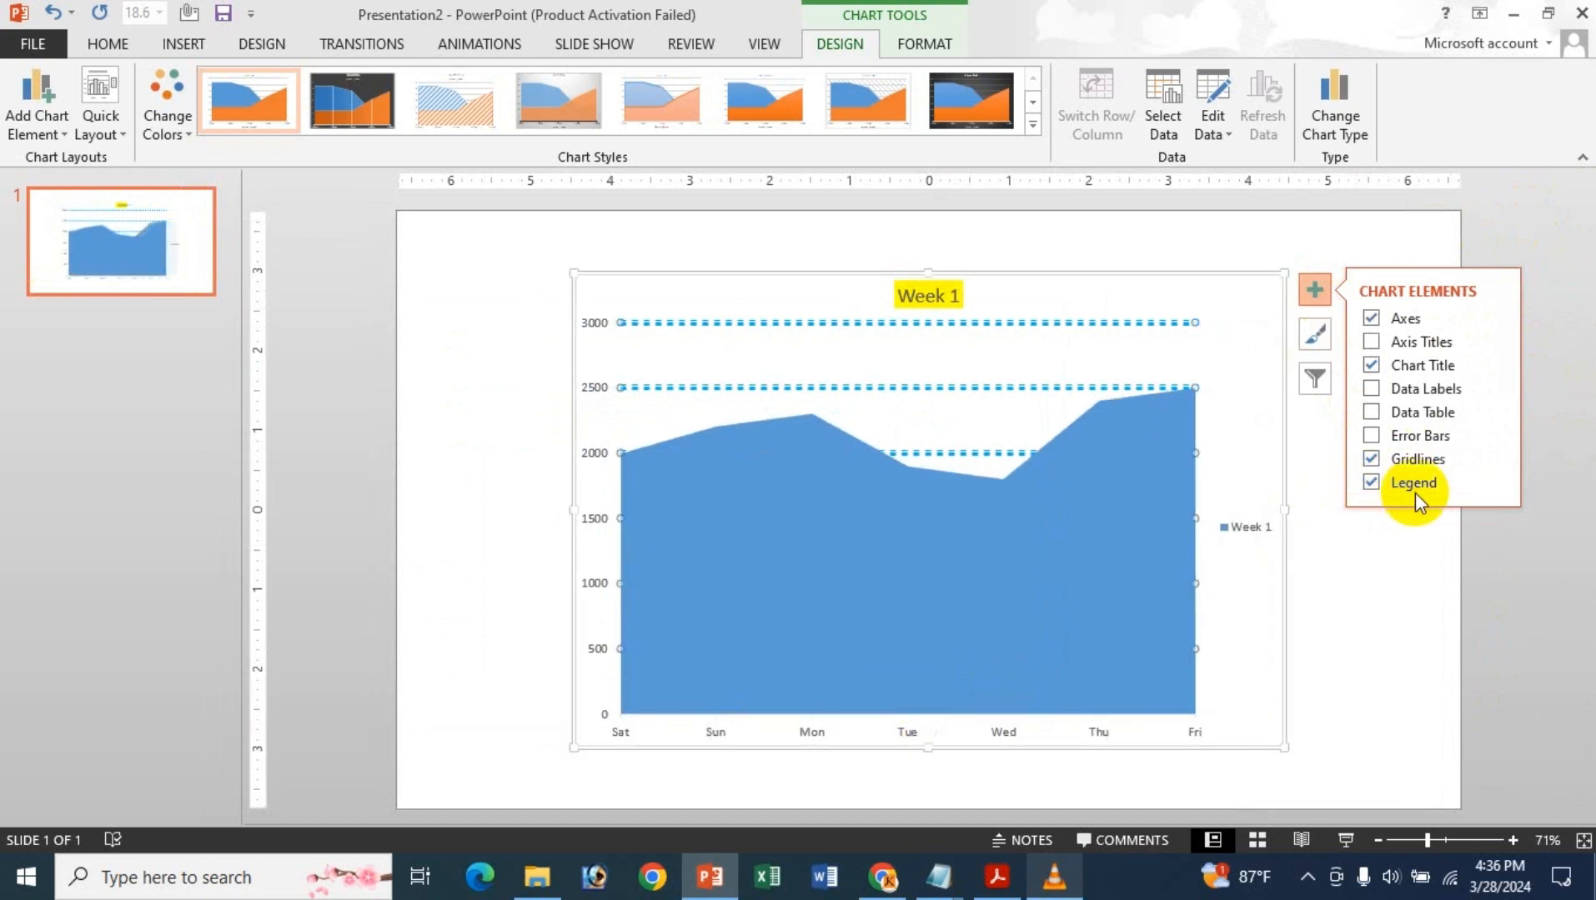
pyautogui.click(1492, 482)
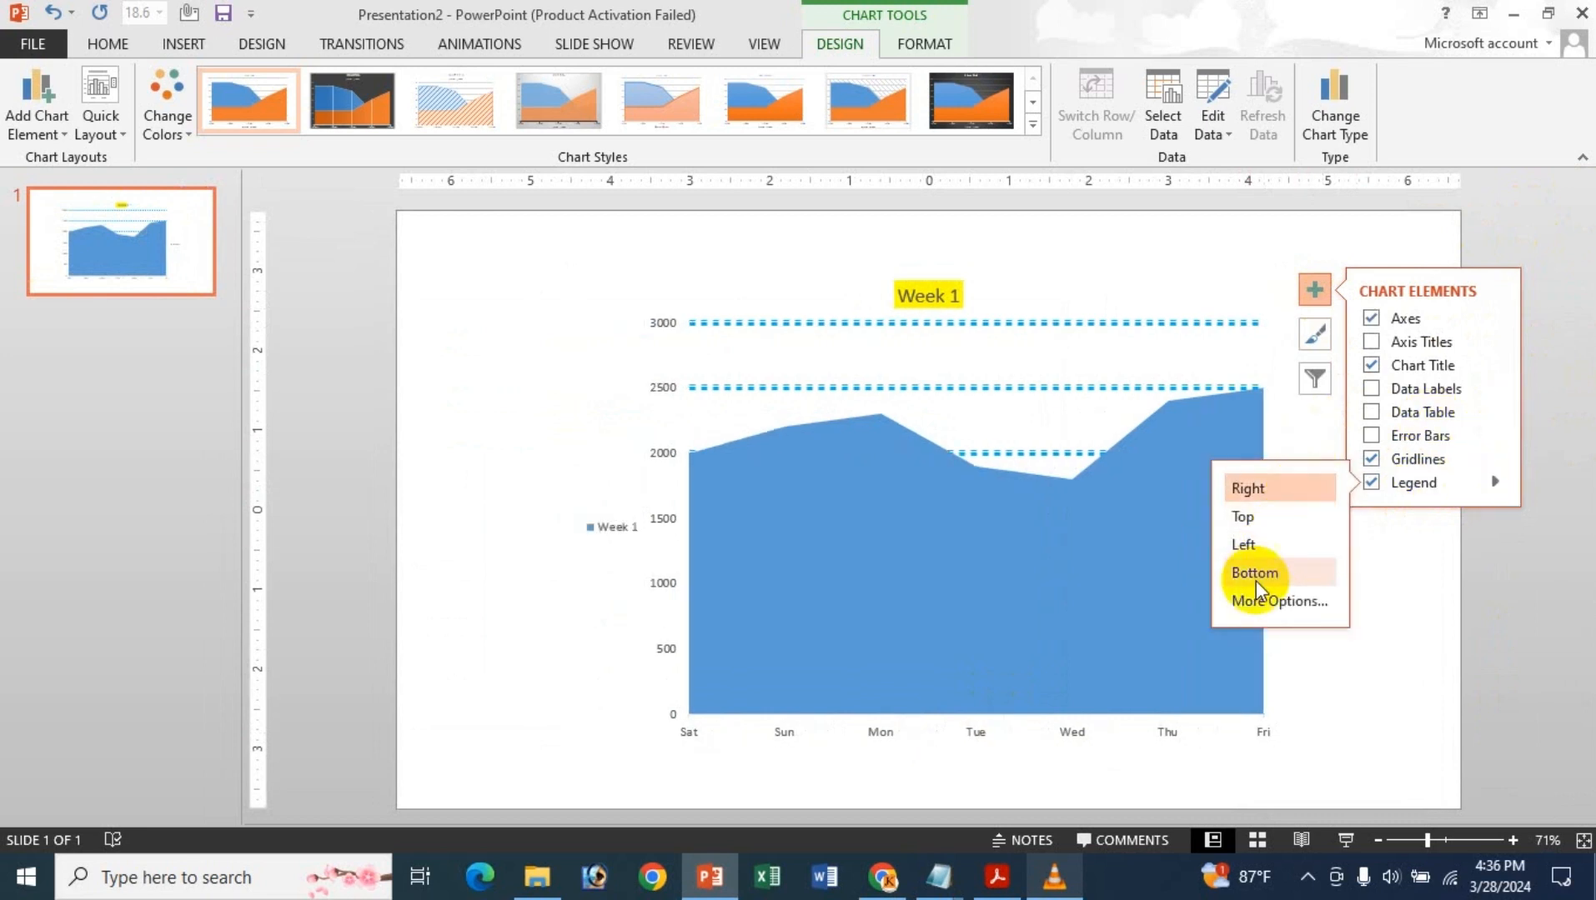
pyautogui.click(1250, 517)
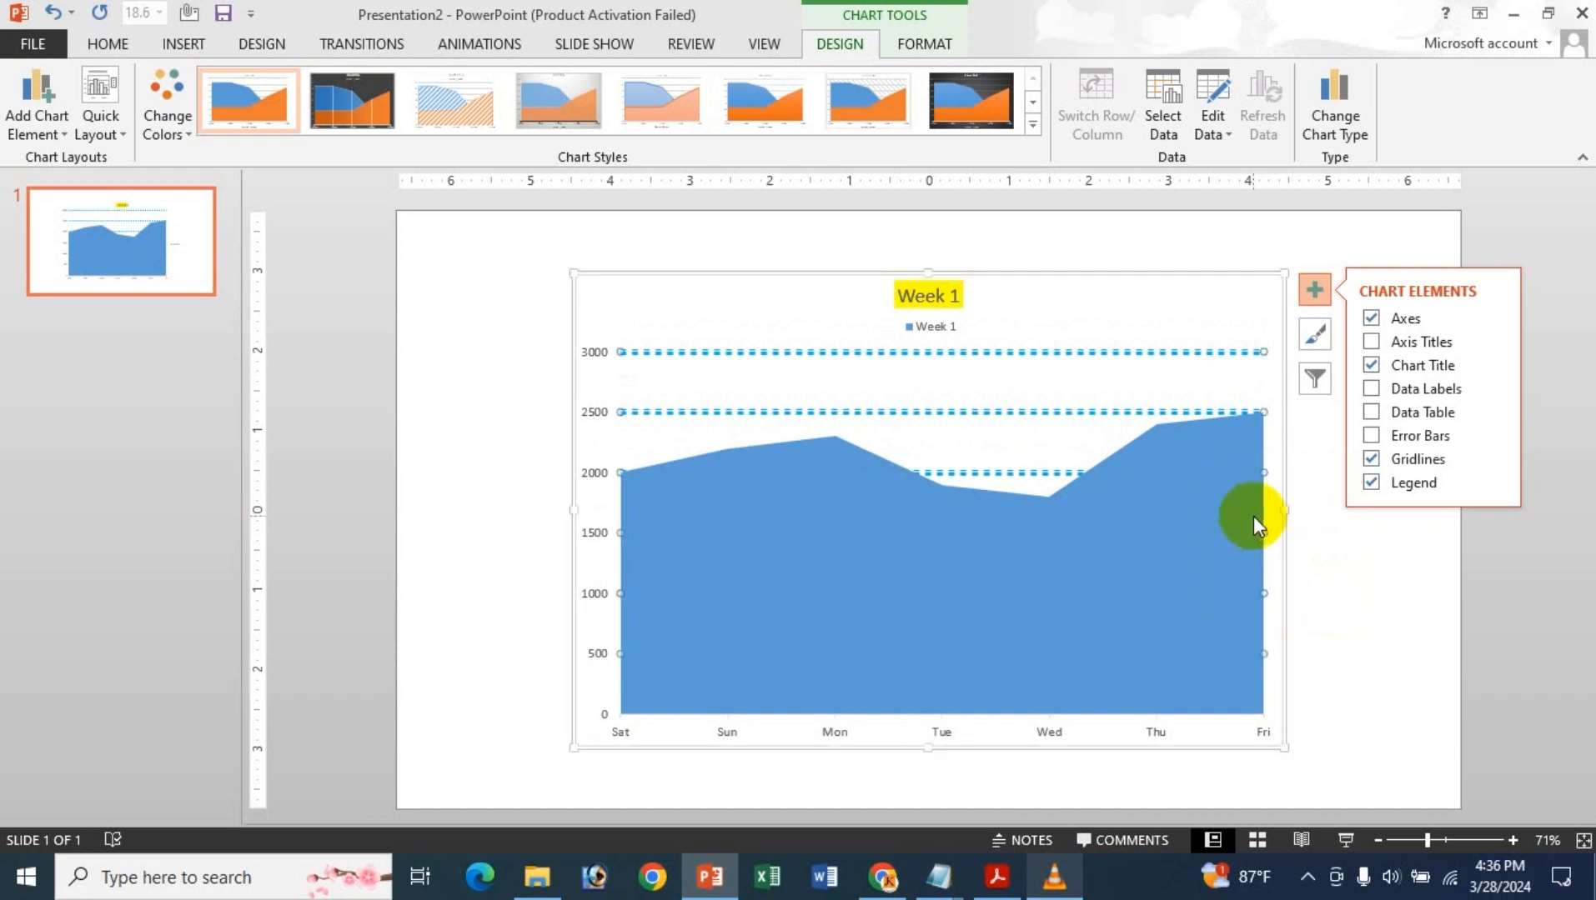
# - Try the left position for the legend in its detailed options, then return it to the top and close the options
pyautogui.click(1492, 482)
pyautogui.click(1321, 597)
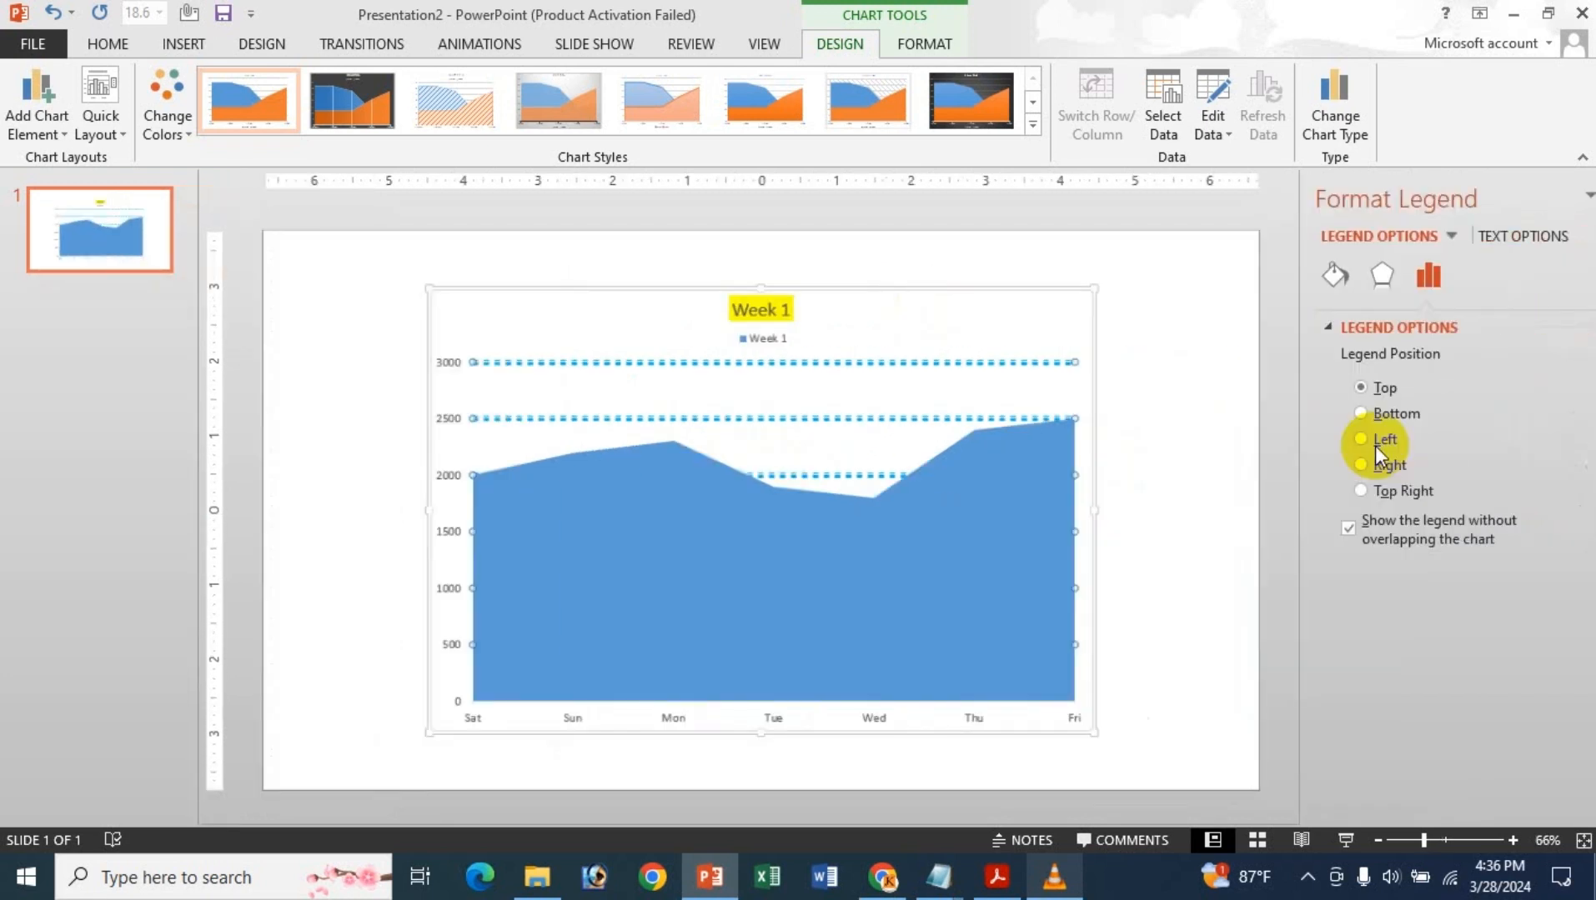
pyautogui.click(1352, 439)
pyautogui.click(1350, 388)
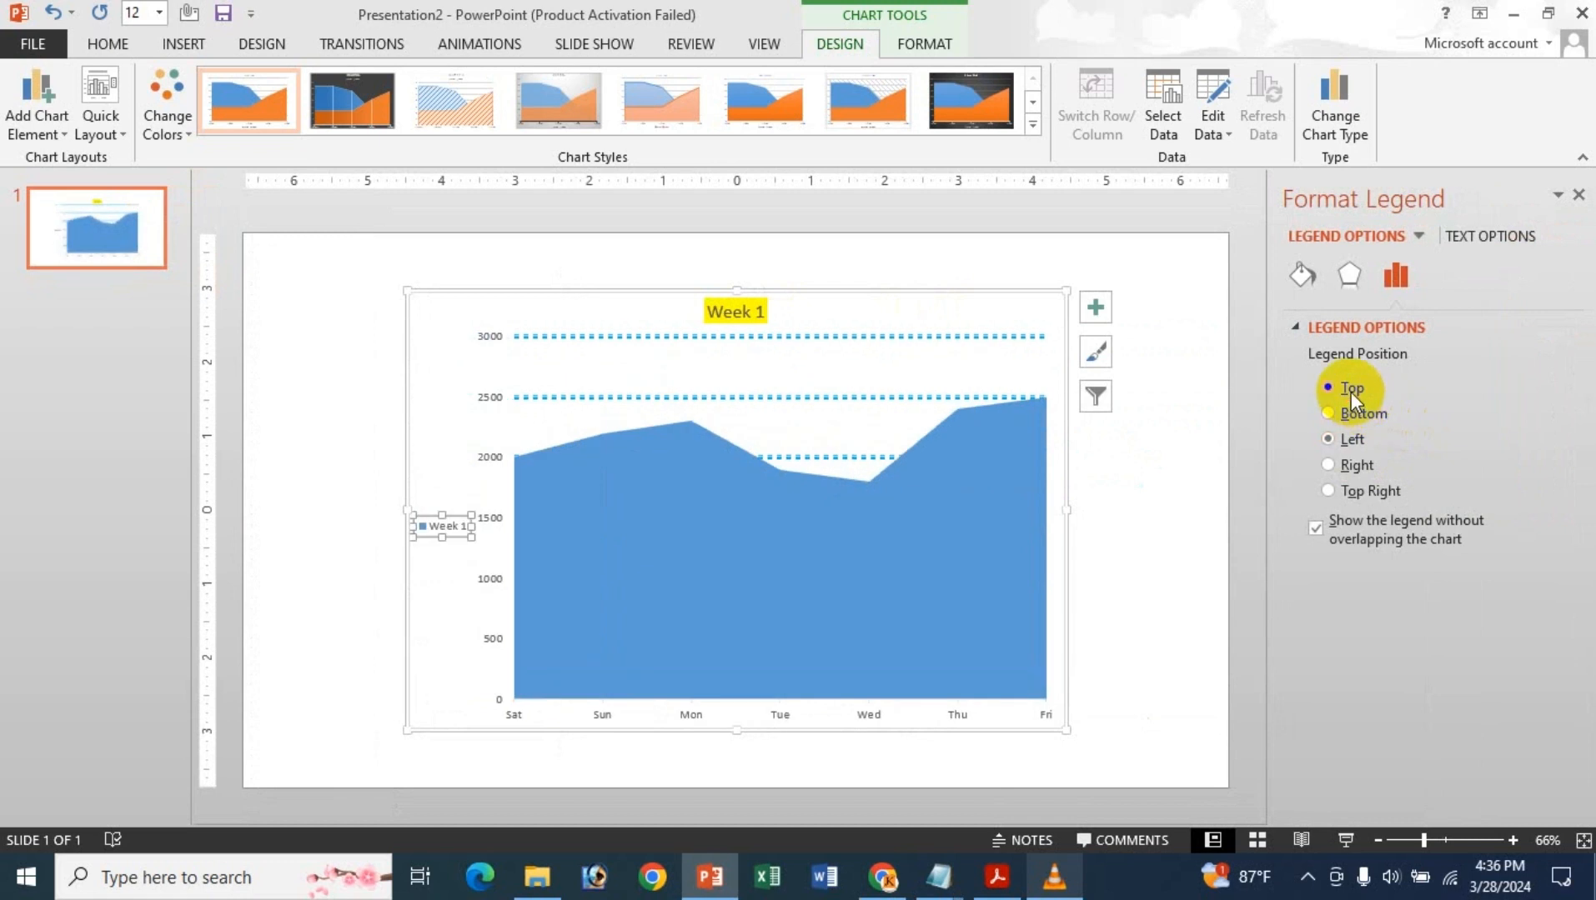
pyautogui.click(1579, 194)
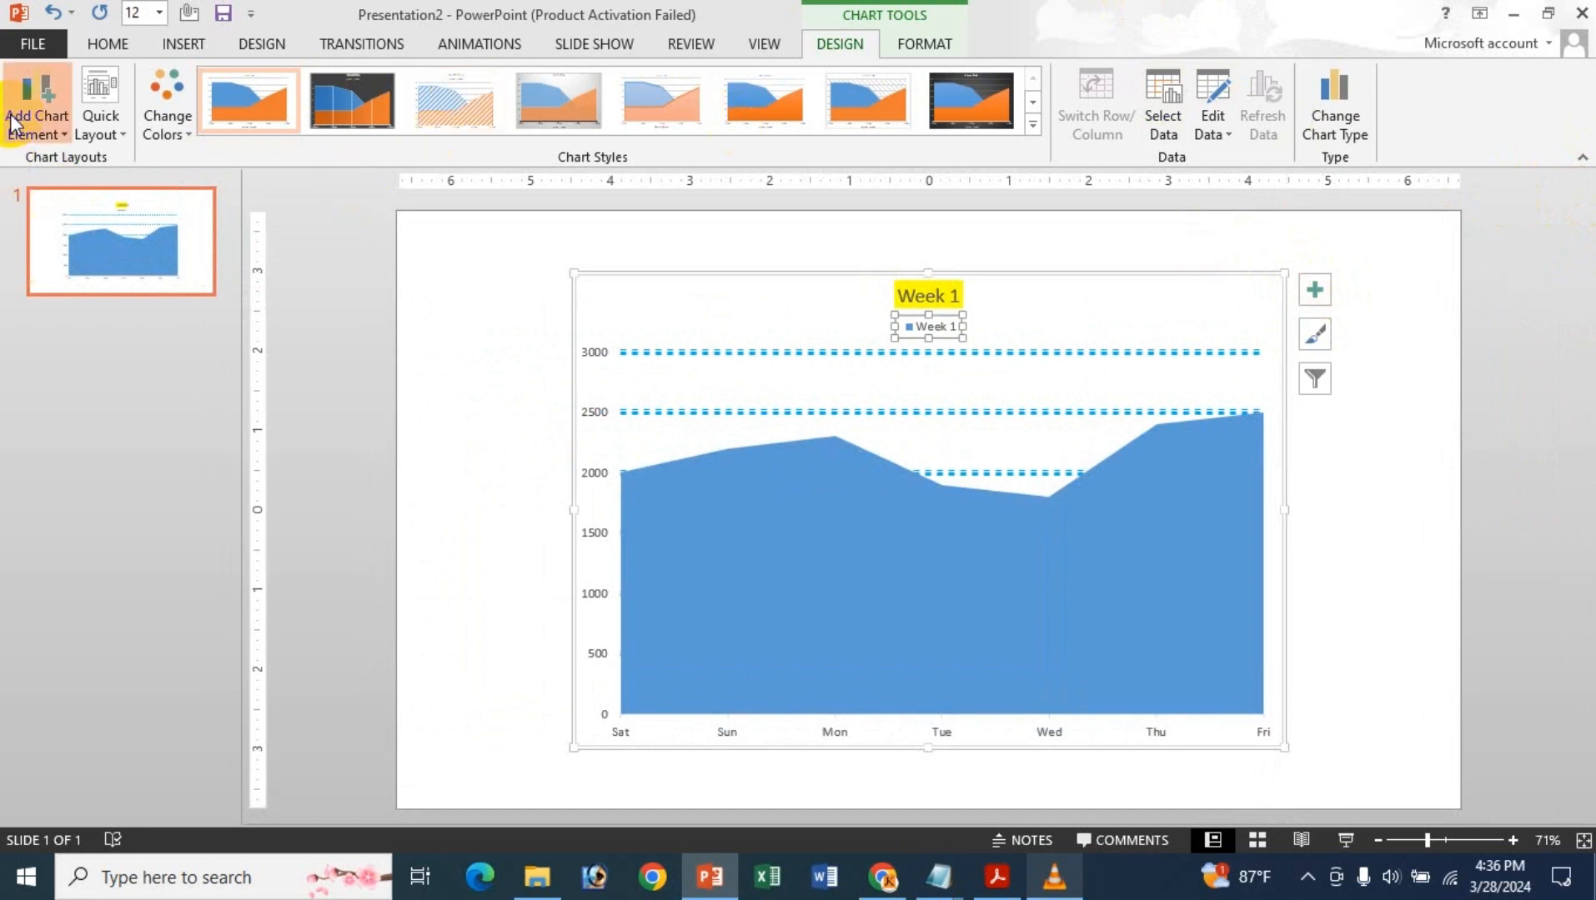
pyautogui.click(53, 130)
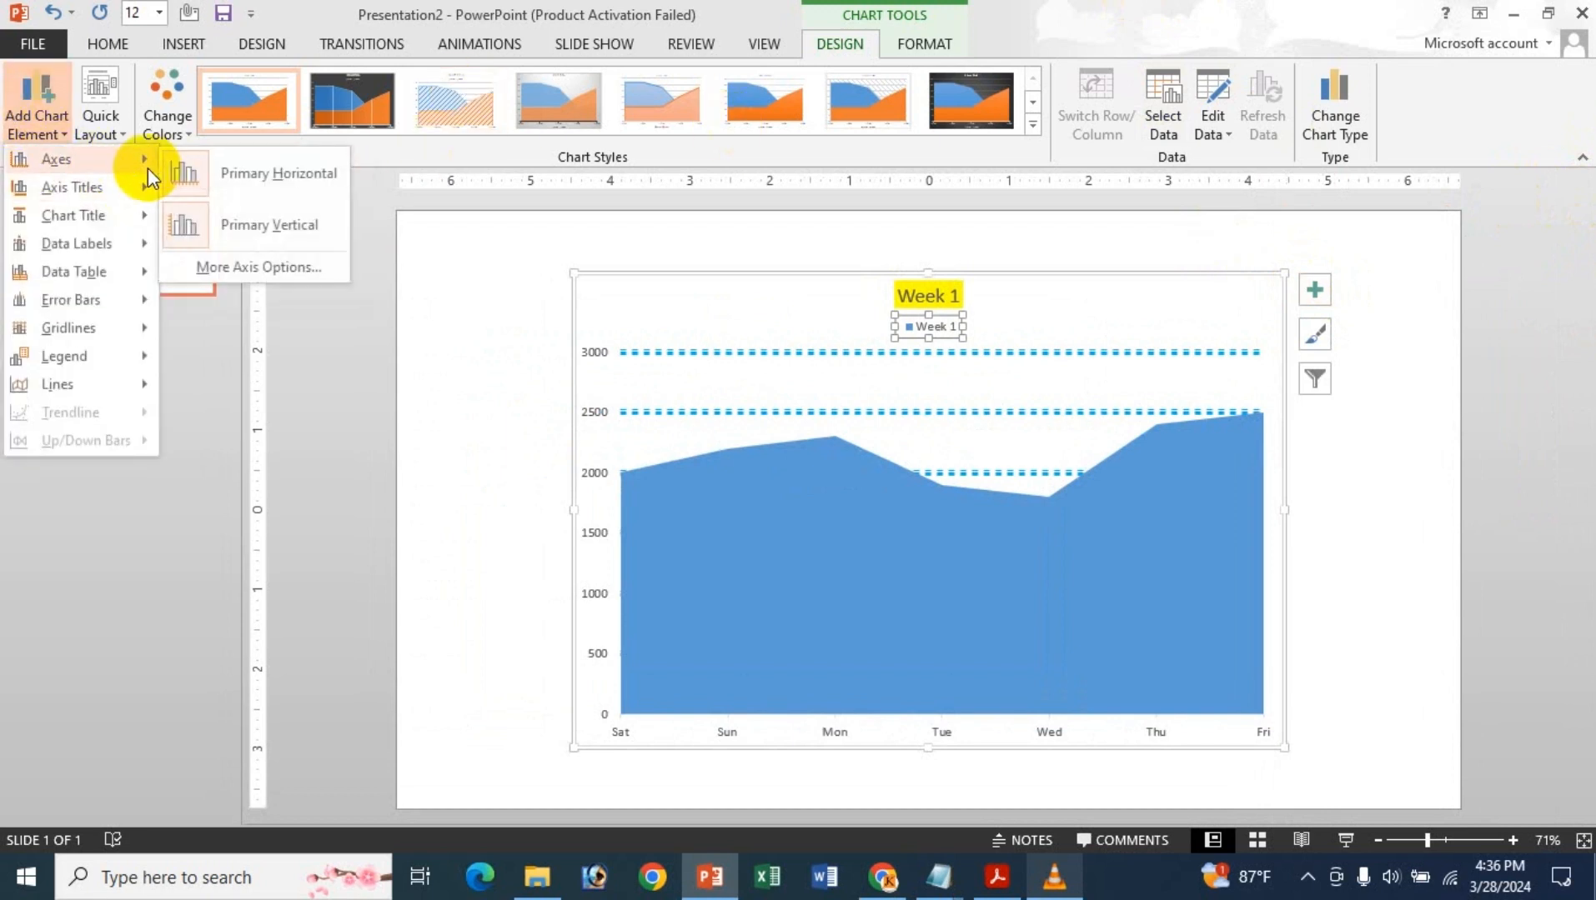
pyautogui.moveTo(65, 192)
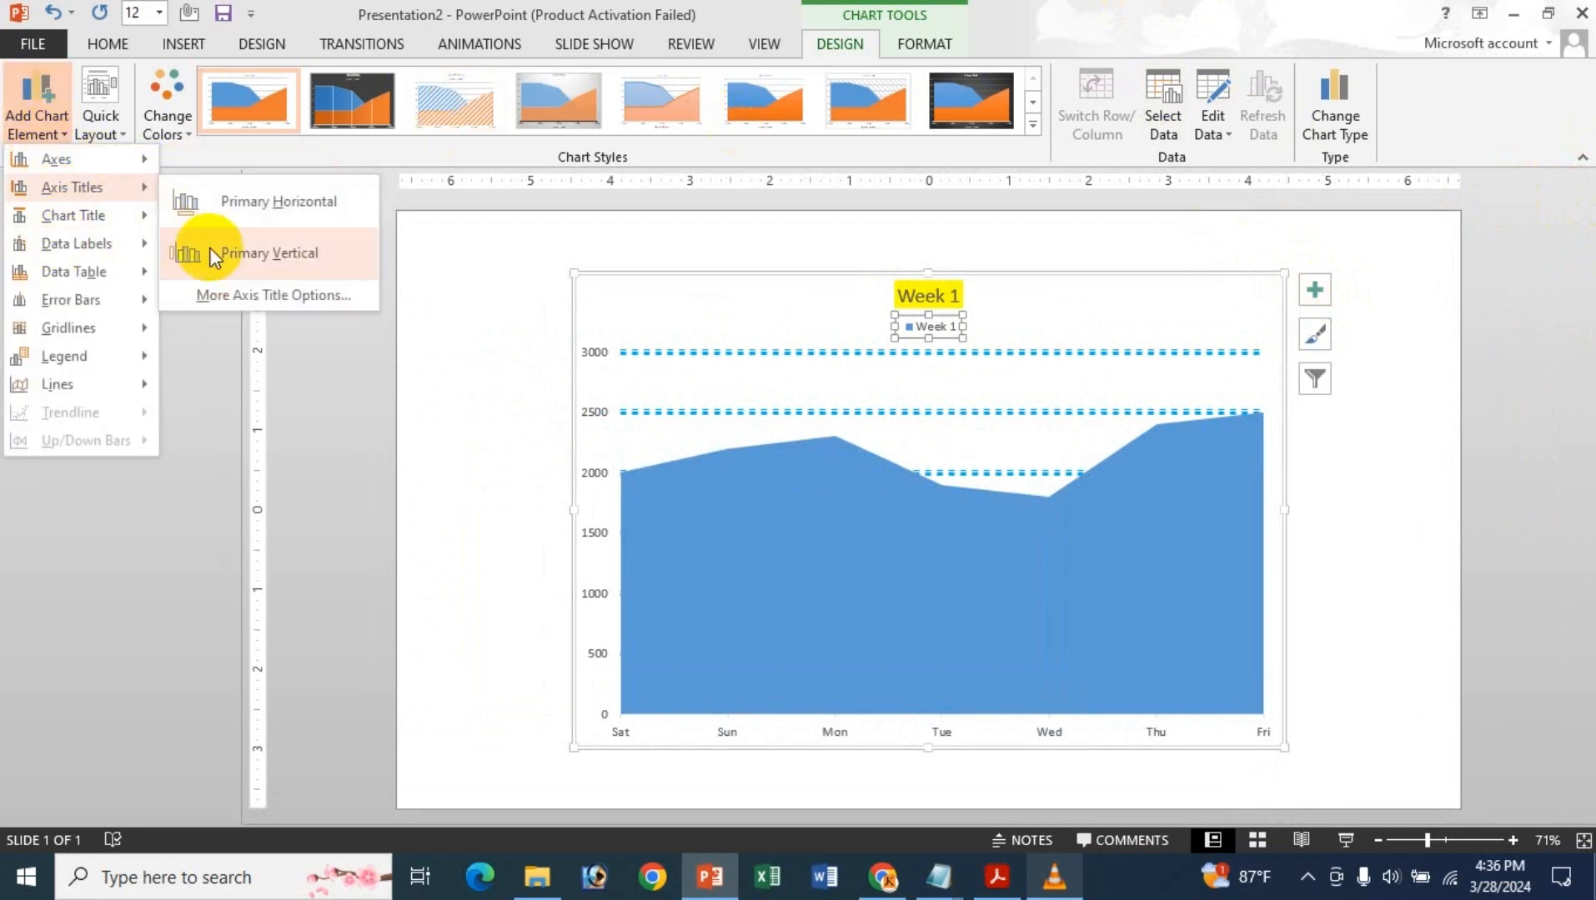
pyautogui.click(1020, 4)
pyautogui.click(117, 140)
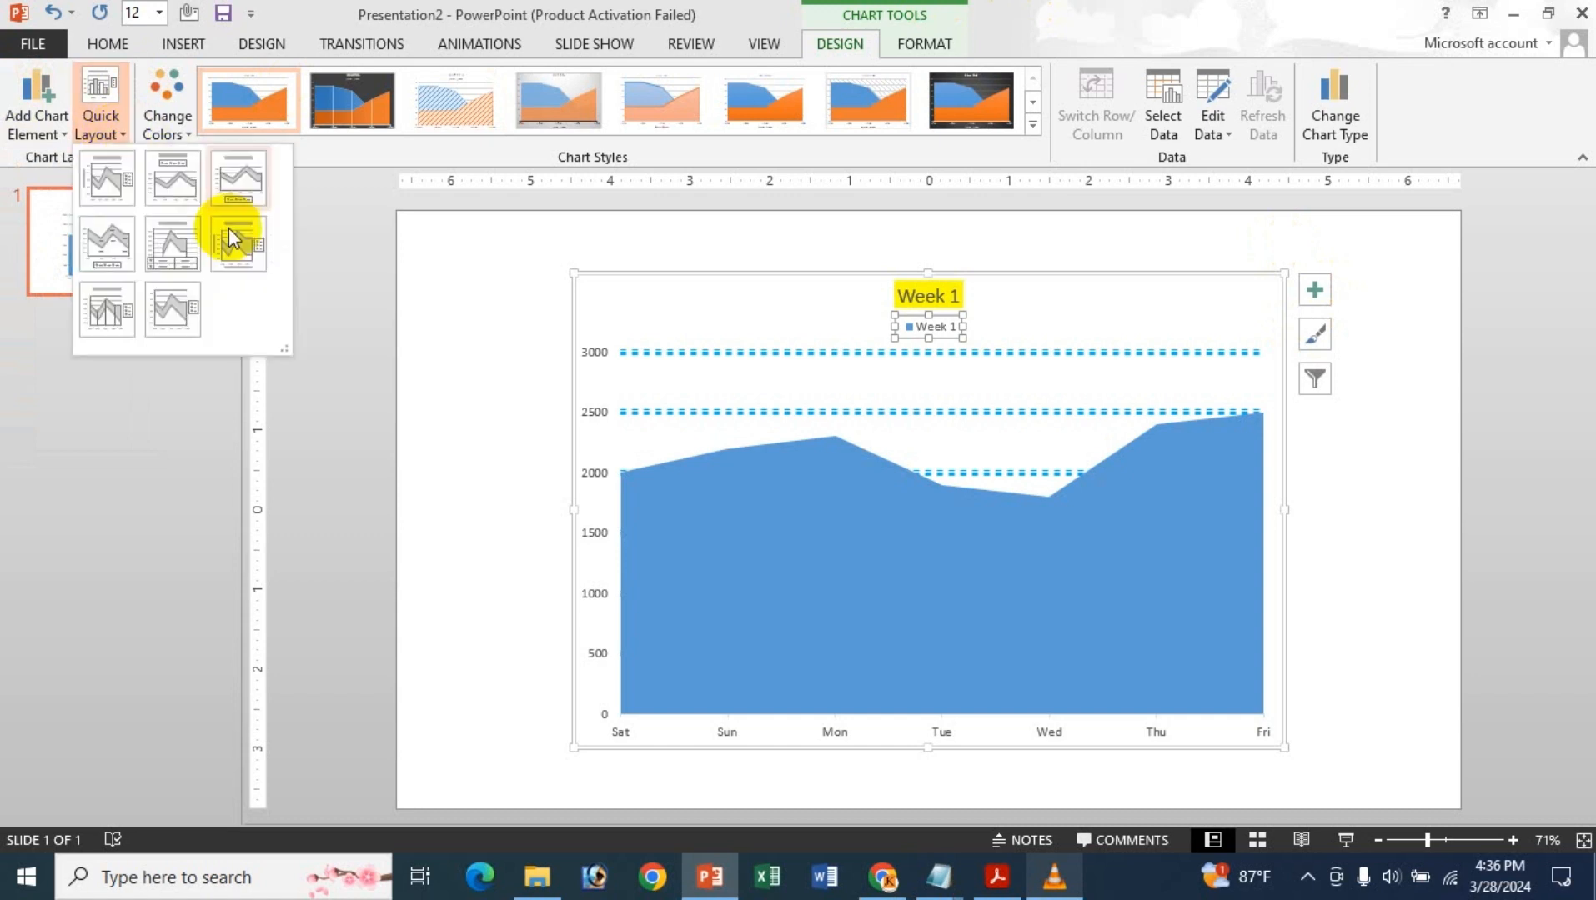
pyautogui.click(298, 10)
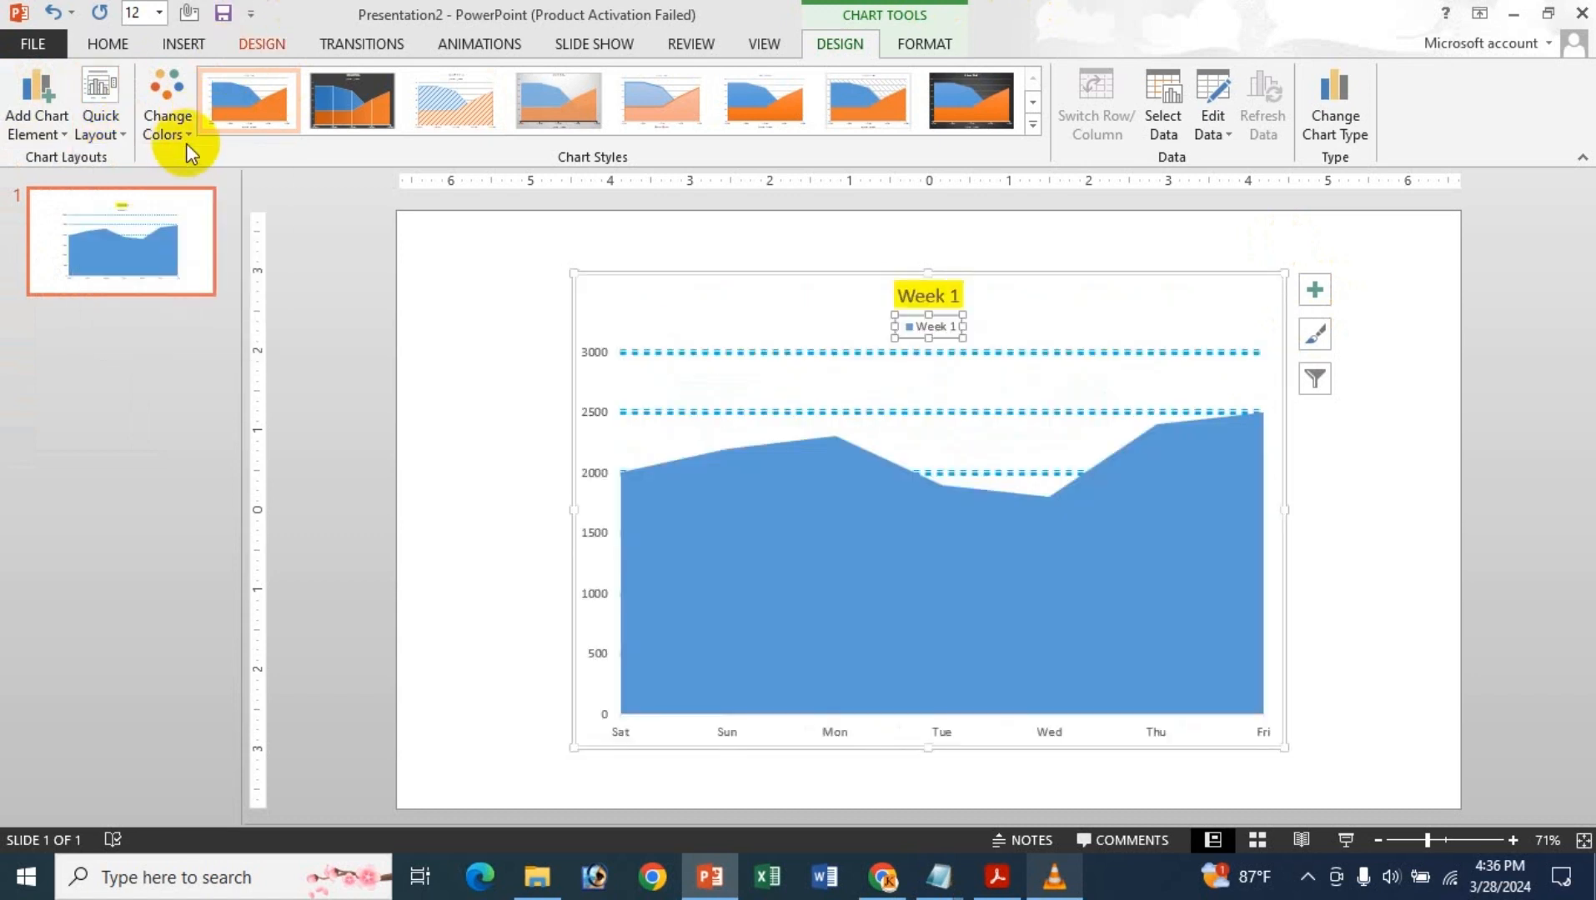
# - Recolor the chart with the monochromatic gold palette and apply the chart style with the gray gradient background
pyautogui.click(177, 118)
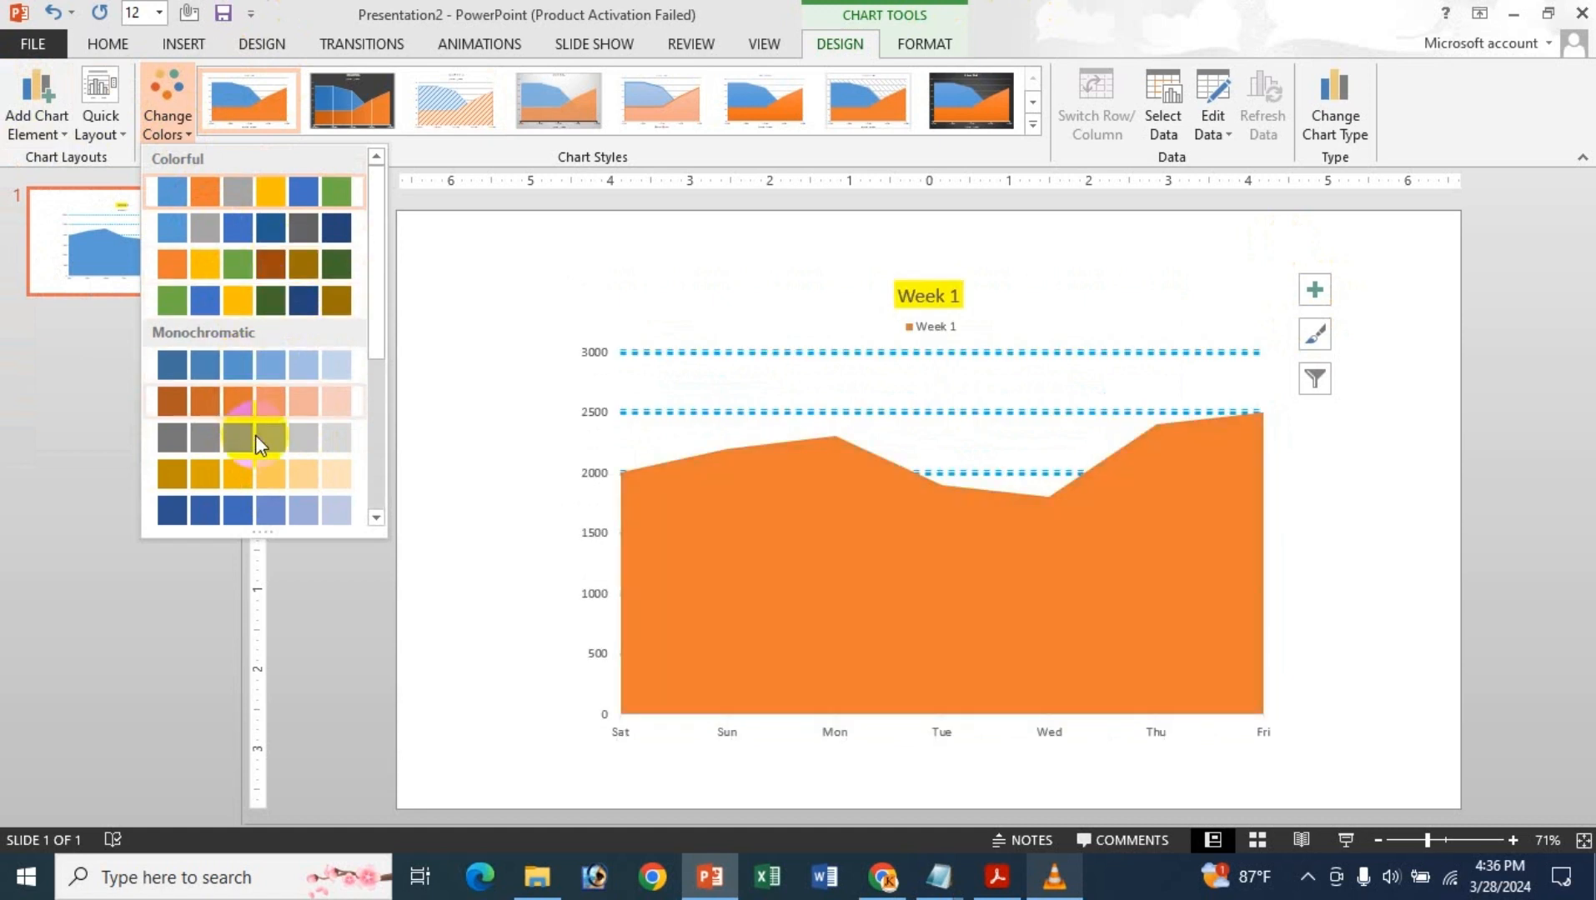
pyautogui.click(261, 468)
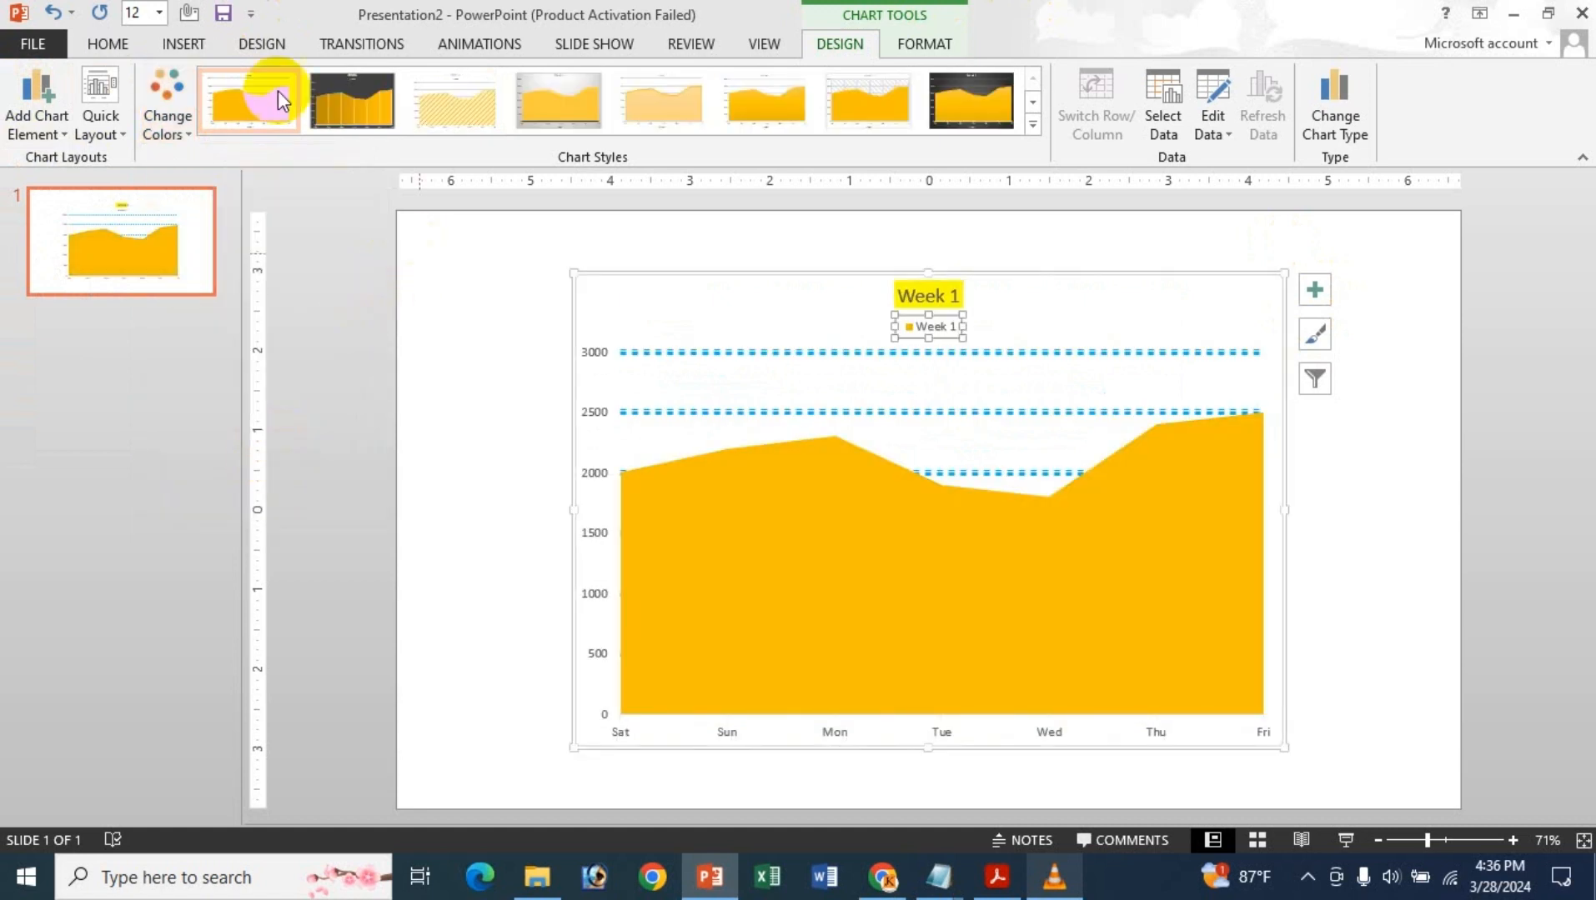
pyautogui.click(1035, 124)
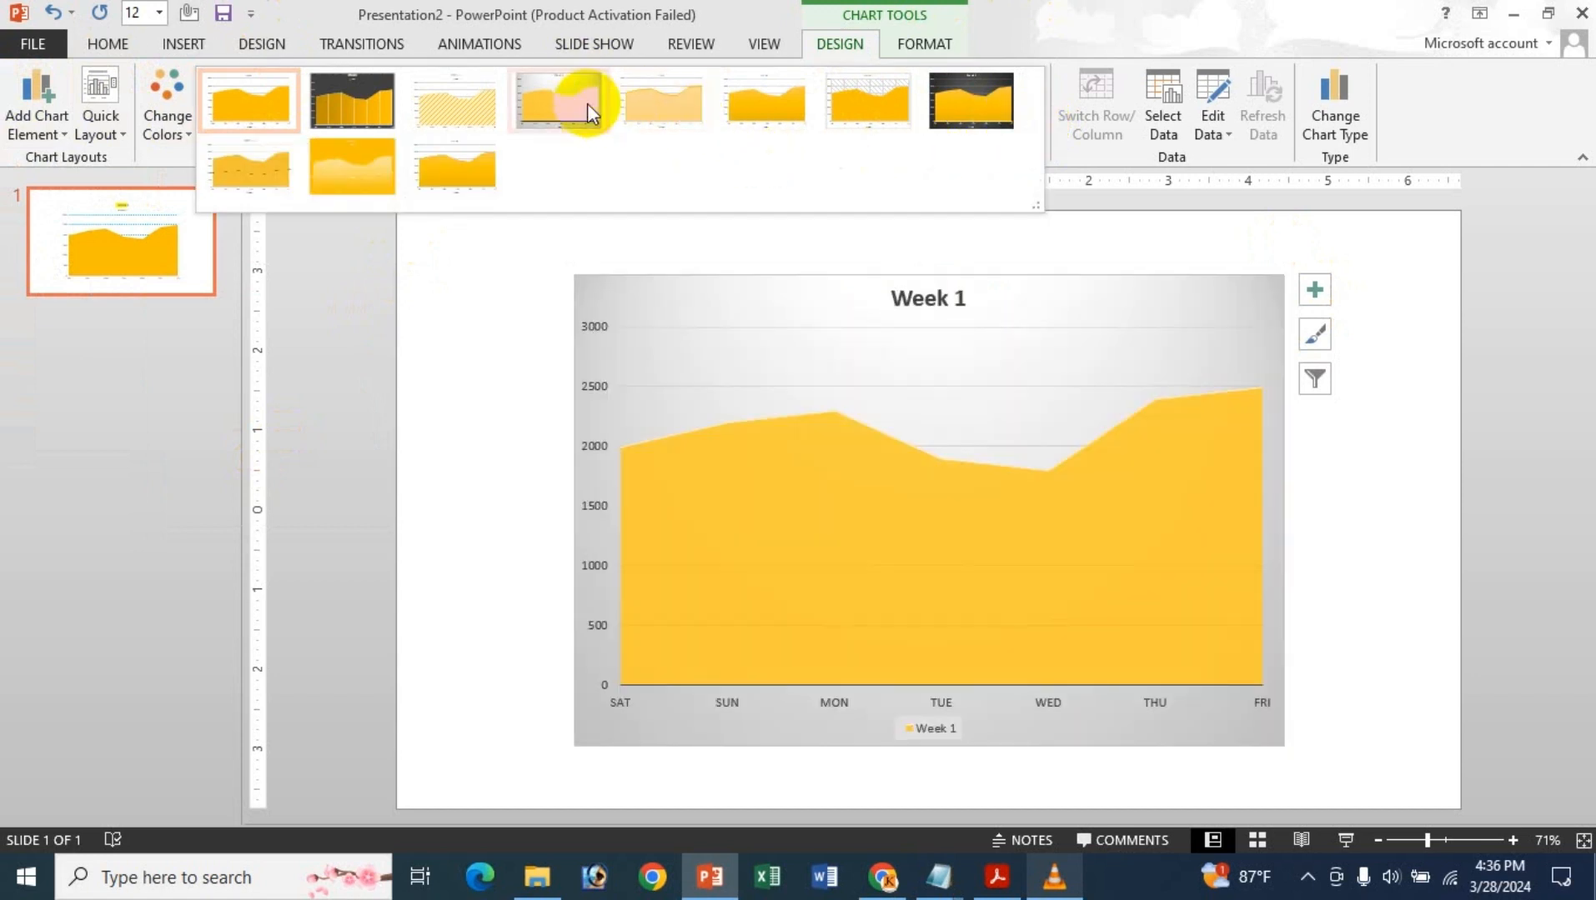
pyautogui.click(587, 104)
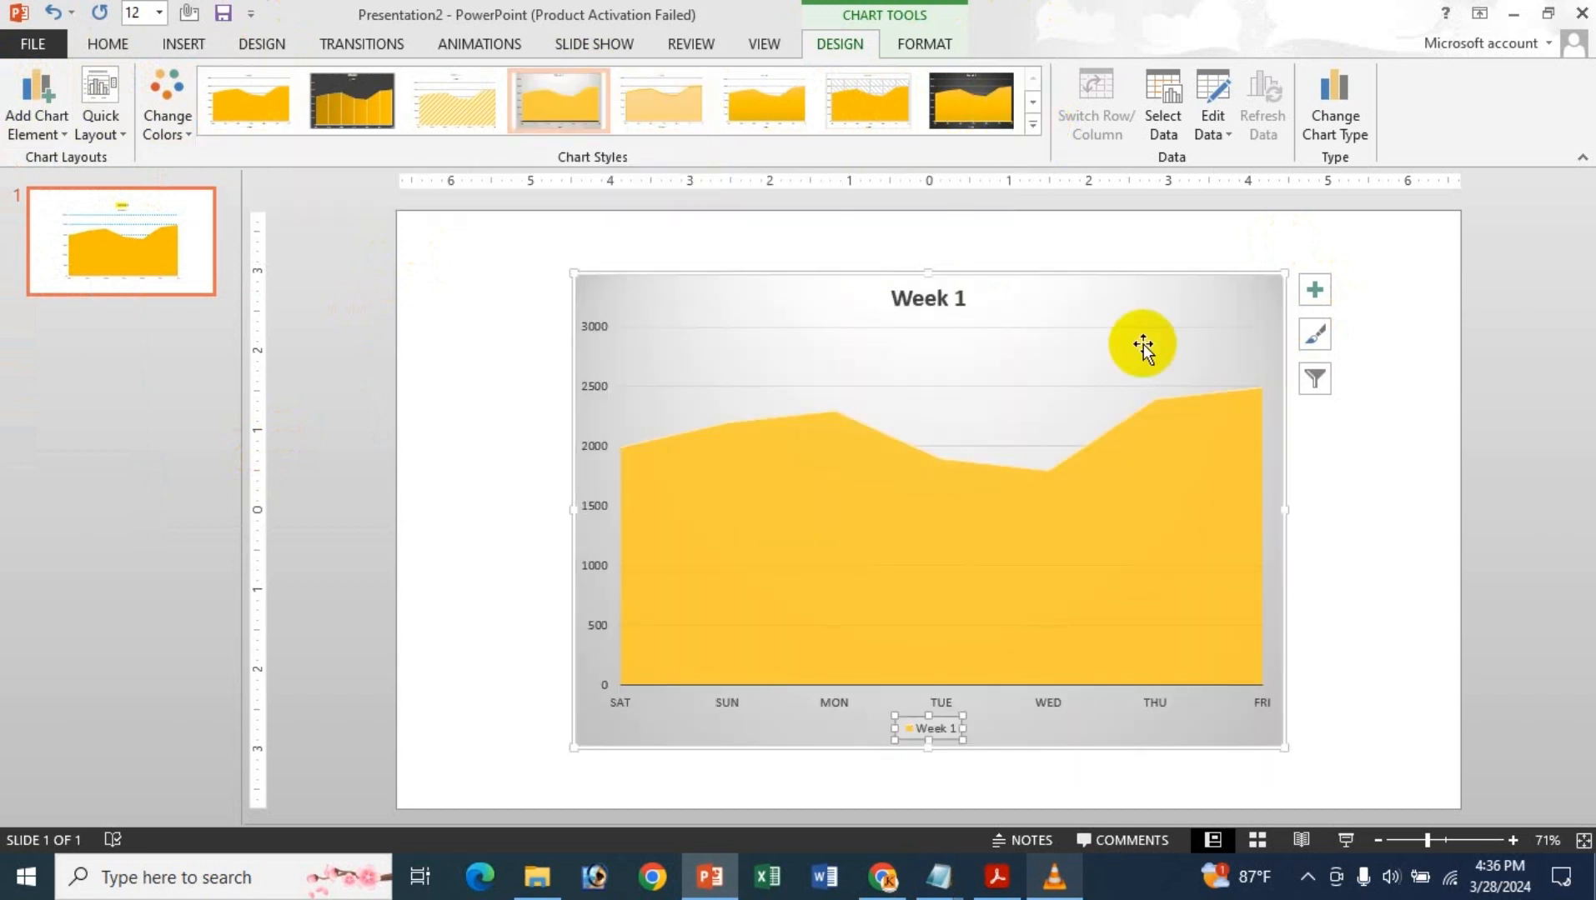
pyautogui.click(1313, 289)
pyautogui.click(1315, 334)
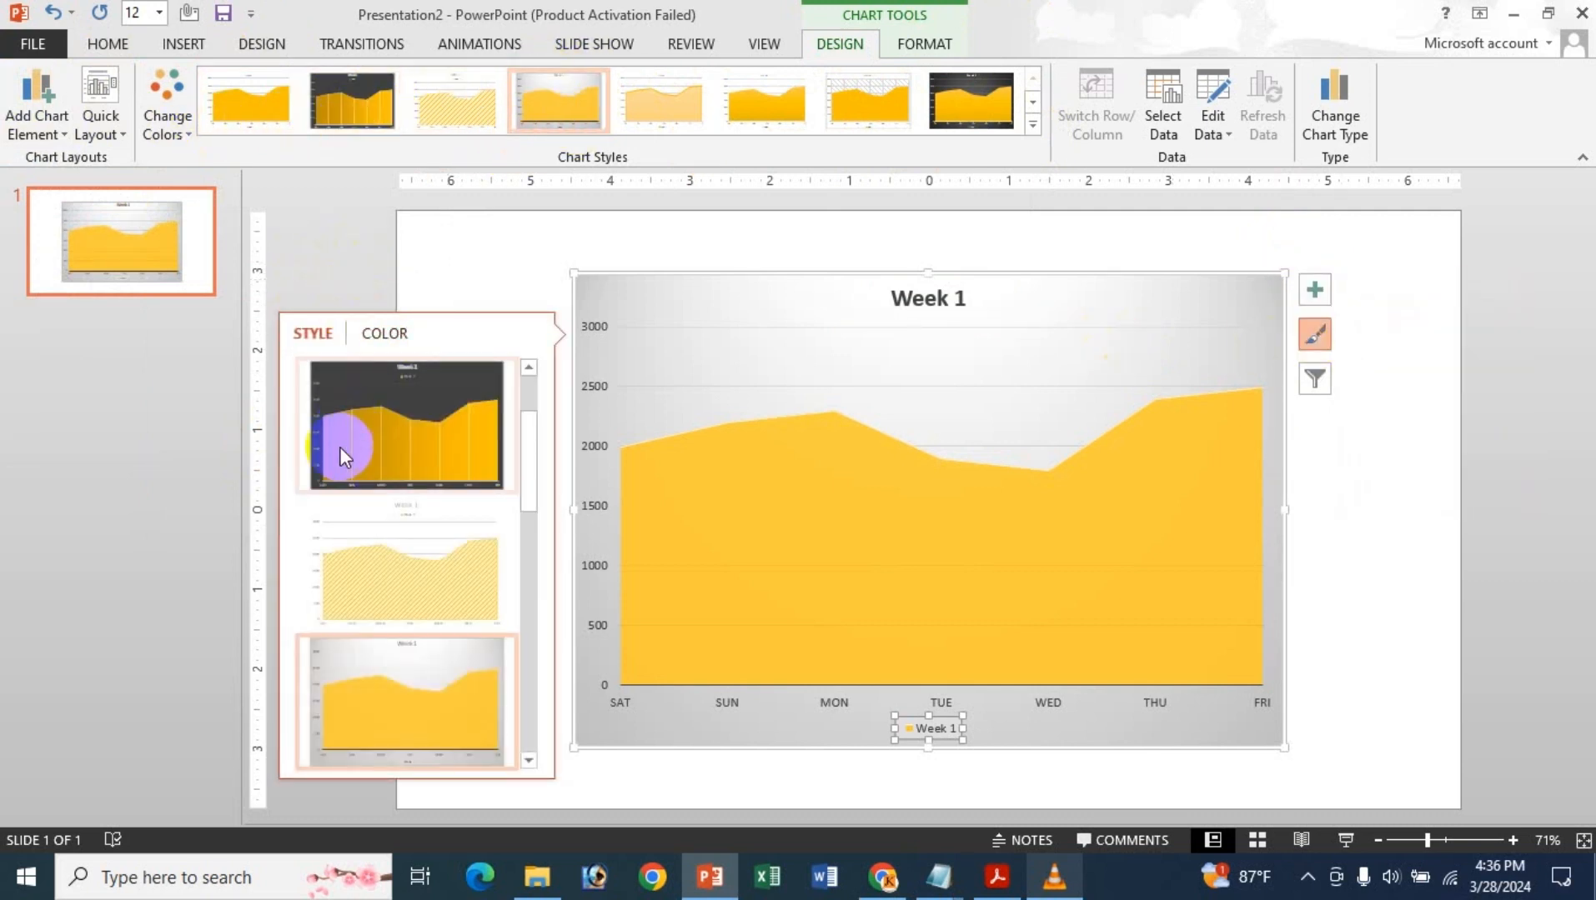
pyautogui.scroll(-5, 364, 488)
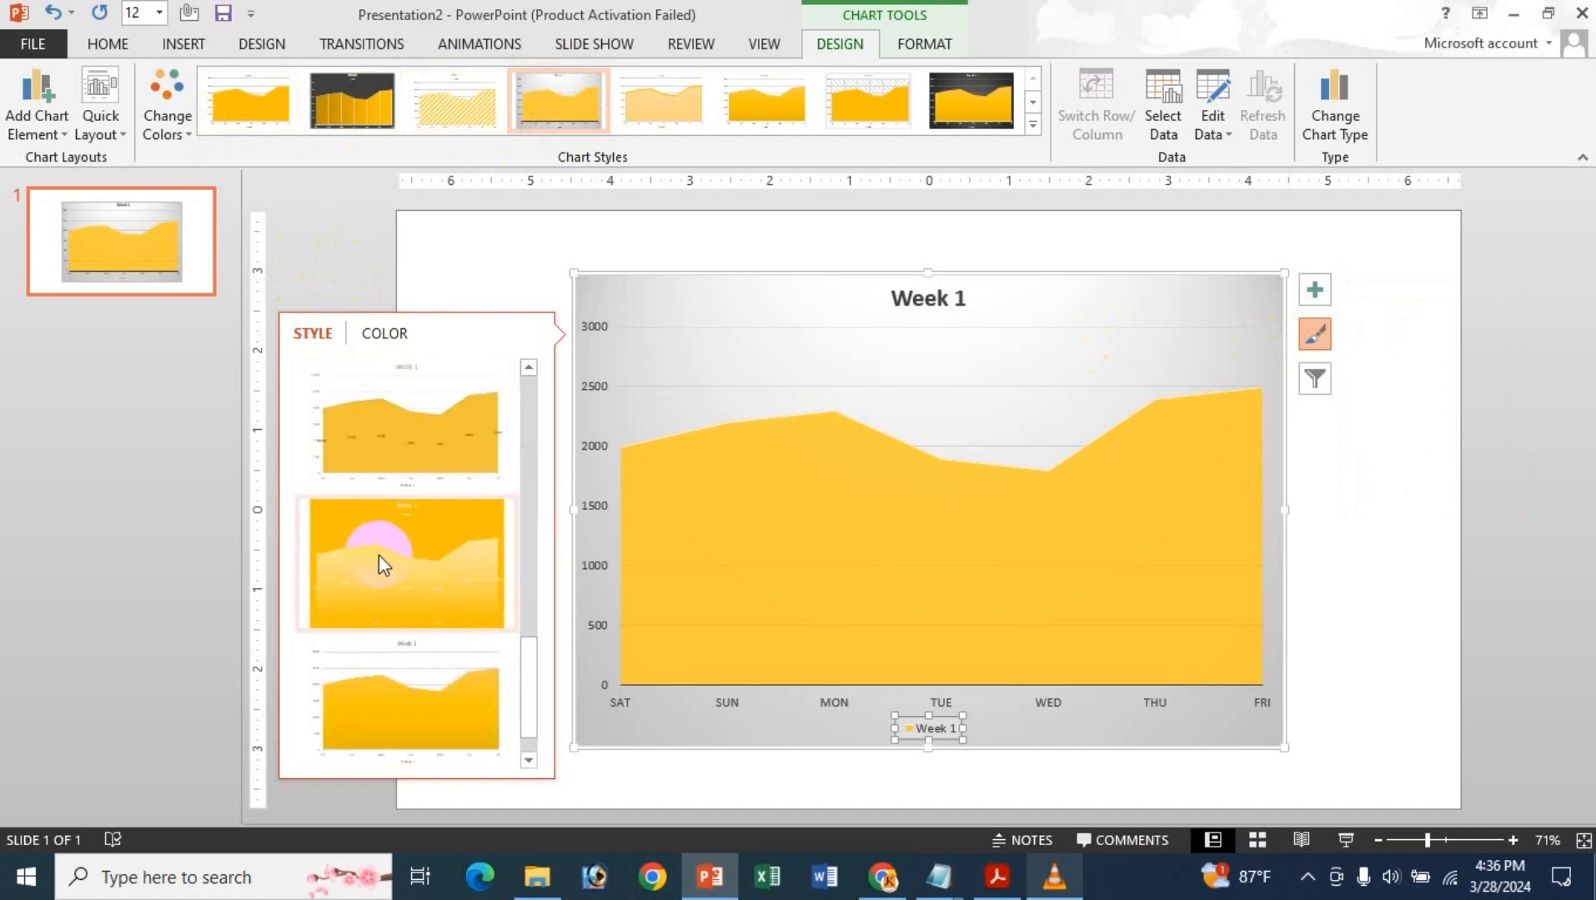
pyautogui.click(386, 344)
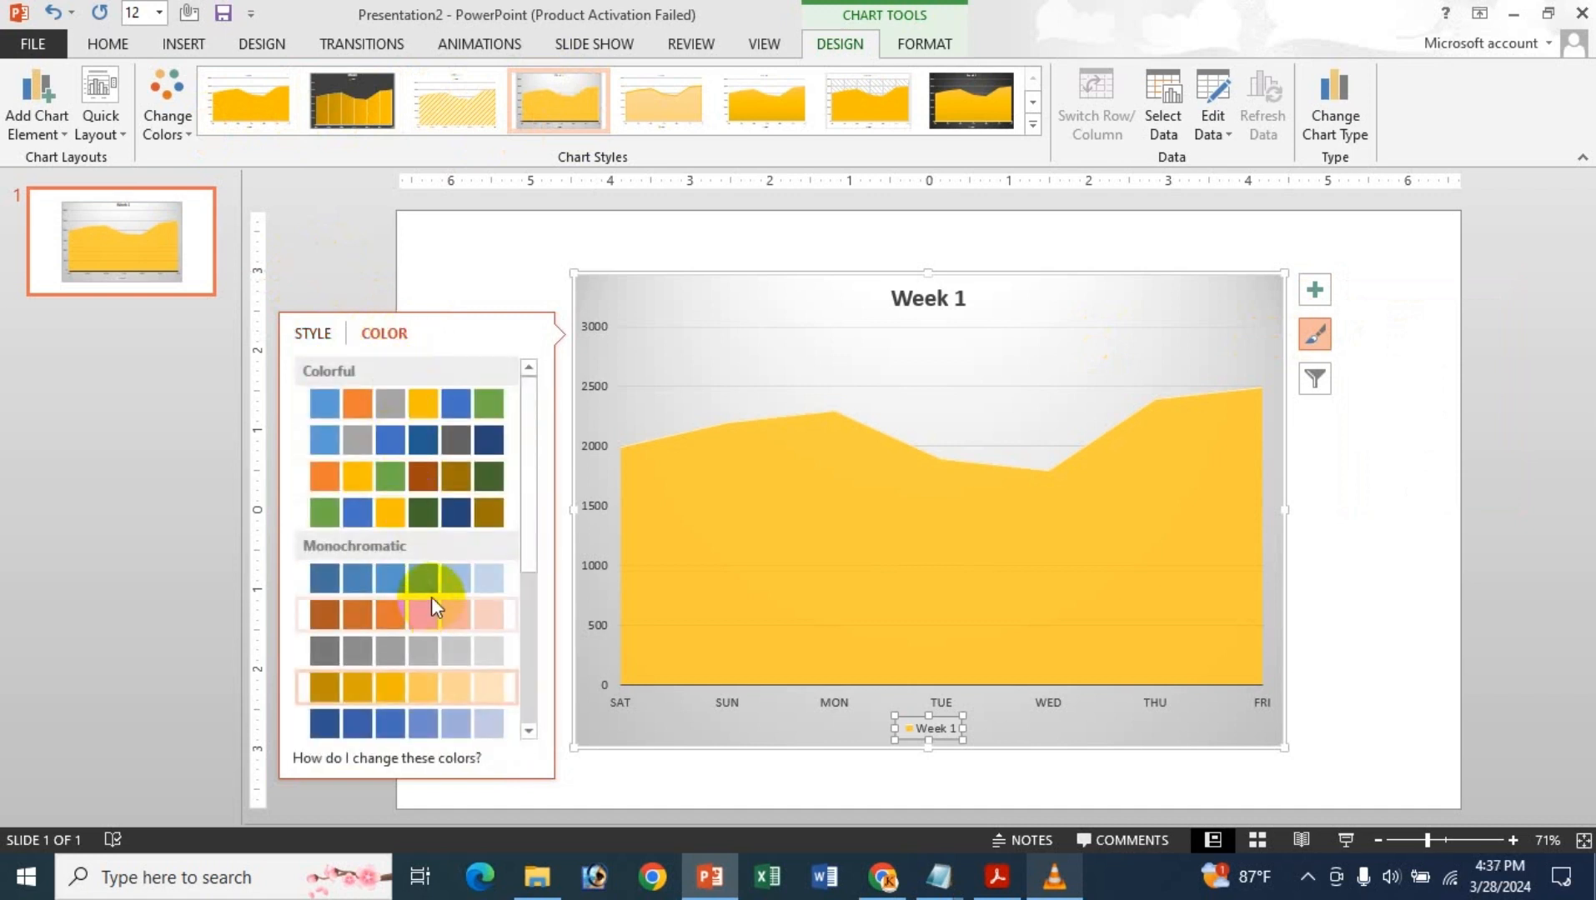
pyautogui.scroll(-3, 431, 597)
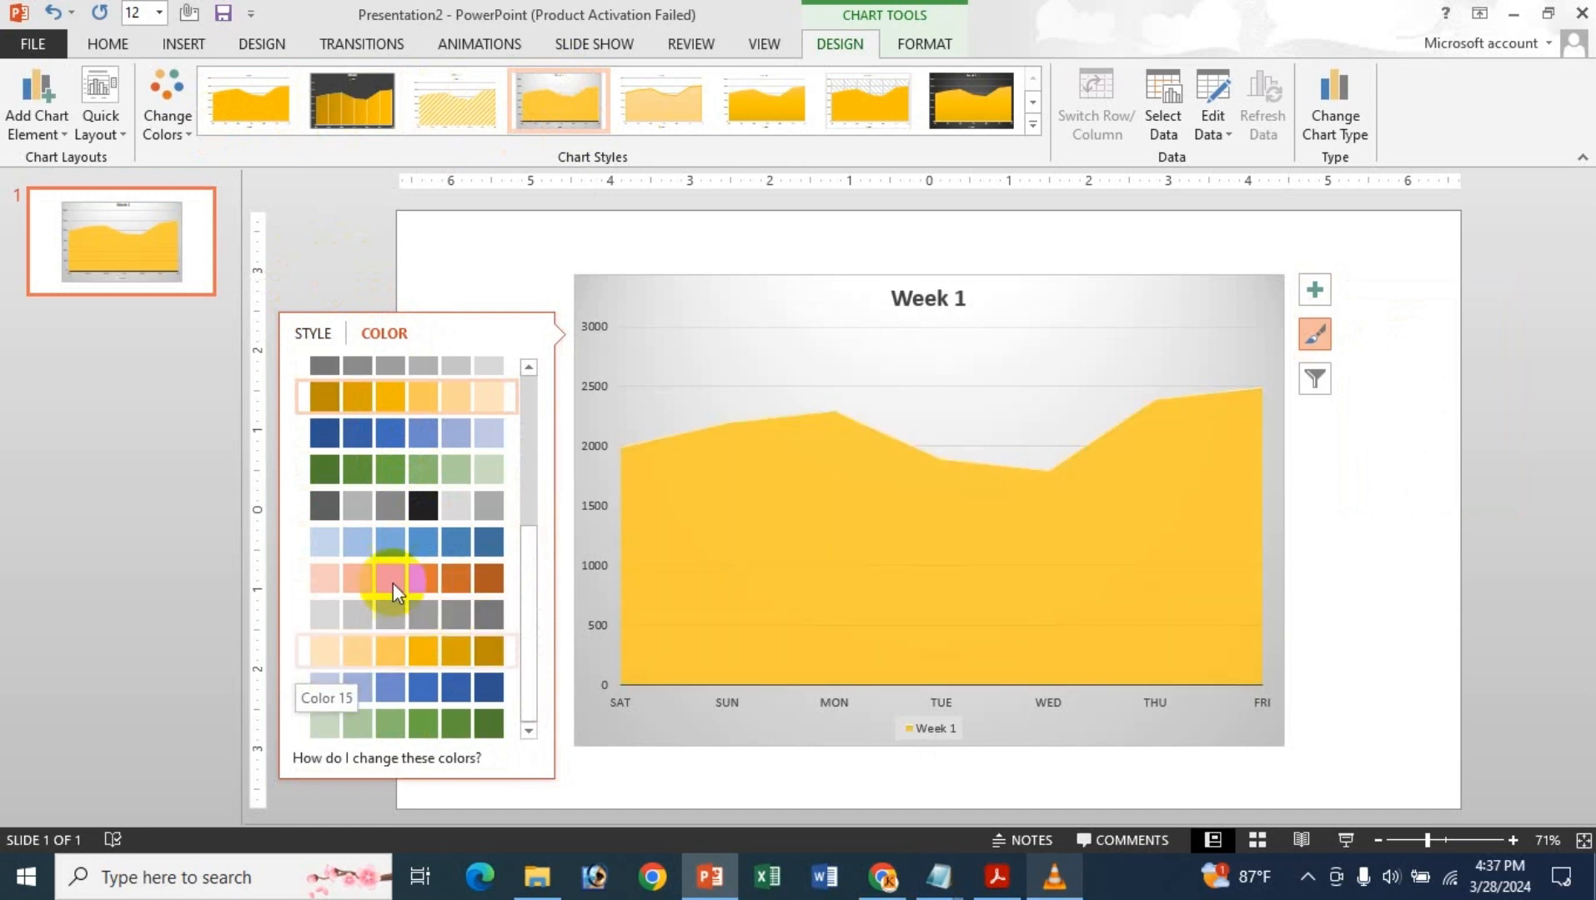
pyautogui.click(1312, 334)
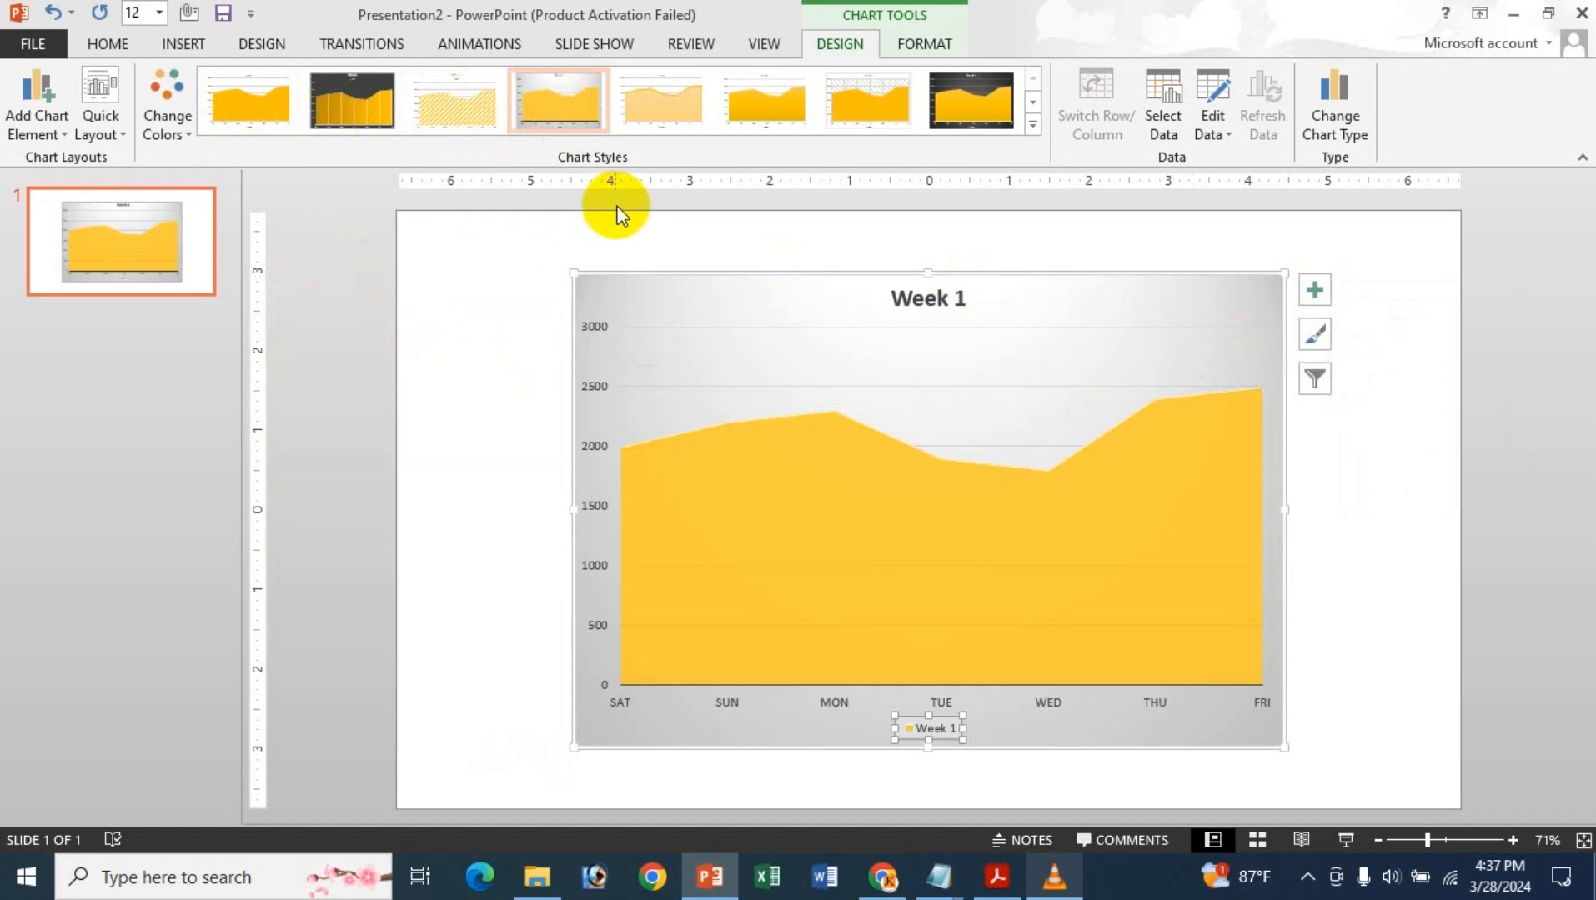
# - Add a series named Week 2 to the chart's data source, with values from Sheet1 cells B3:B6
pyautogui.click(1176, 106)
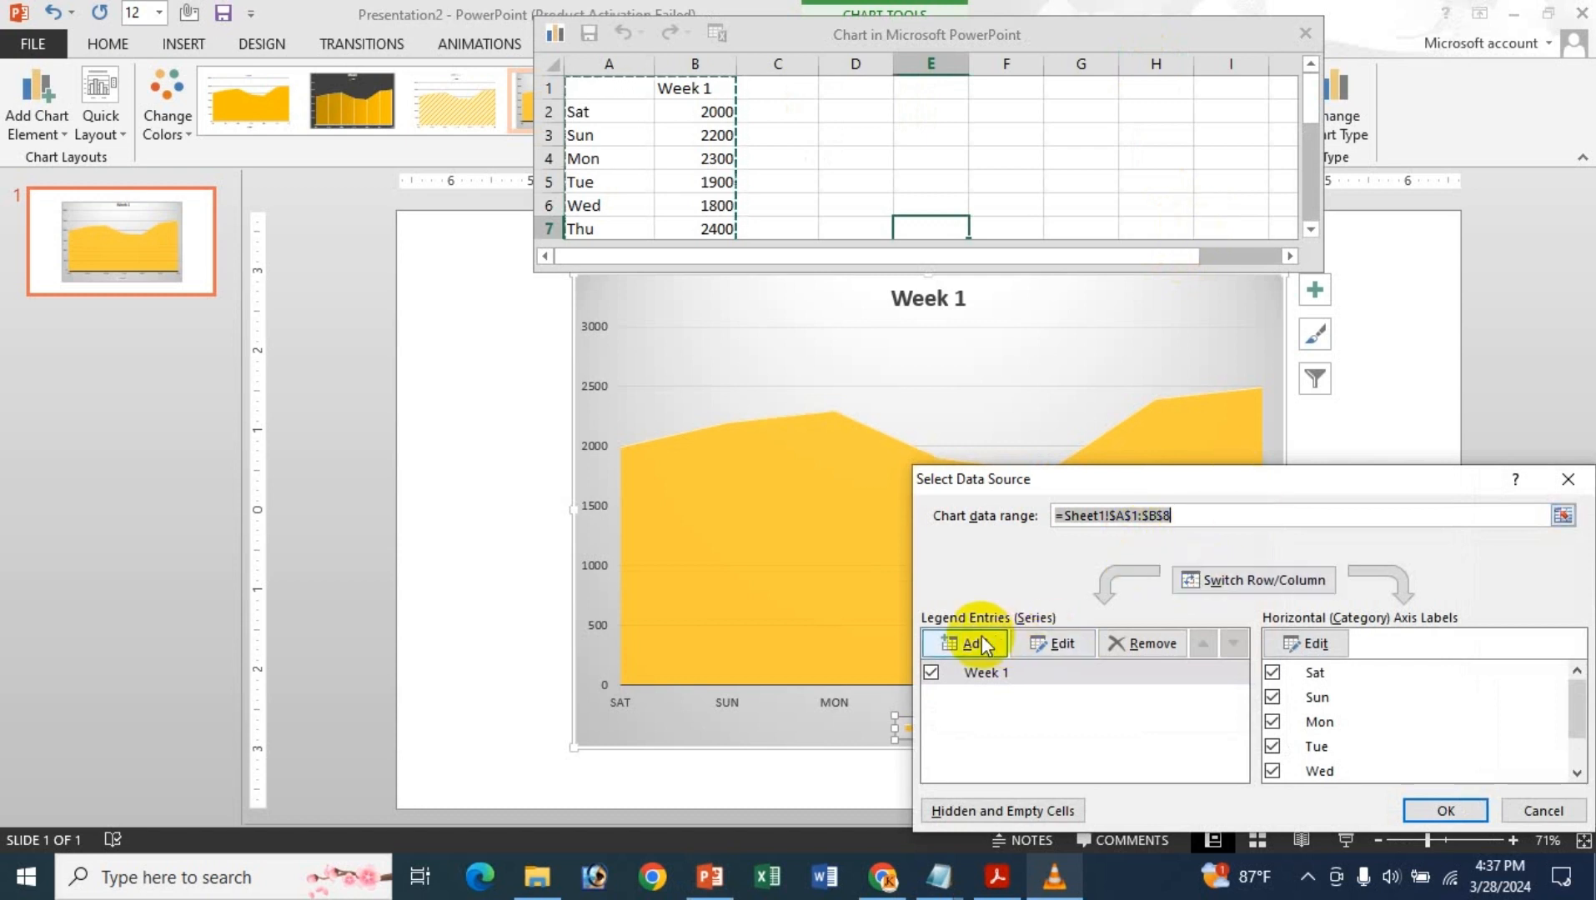
pyautogui.click(992, 672)
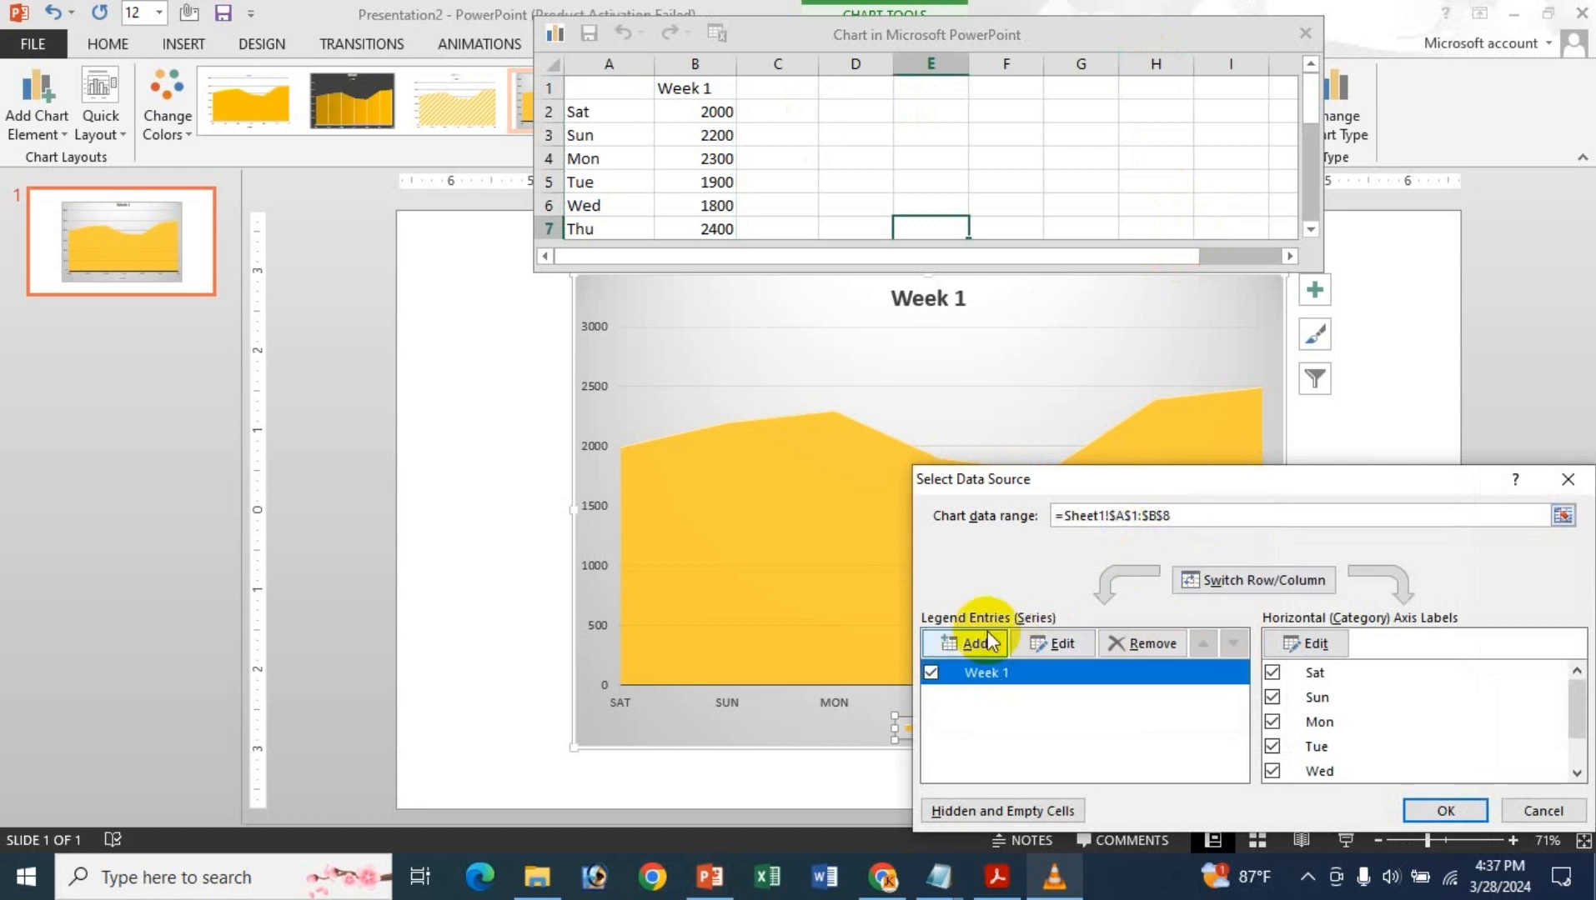
pyautogui.click(987, 633)
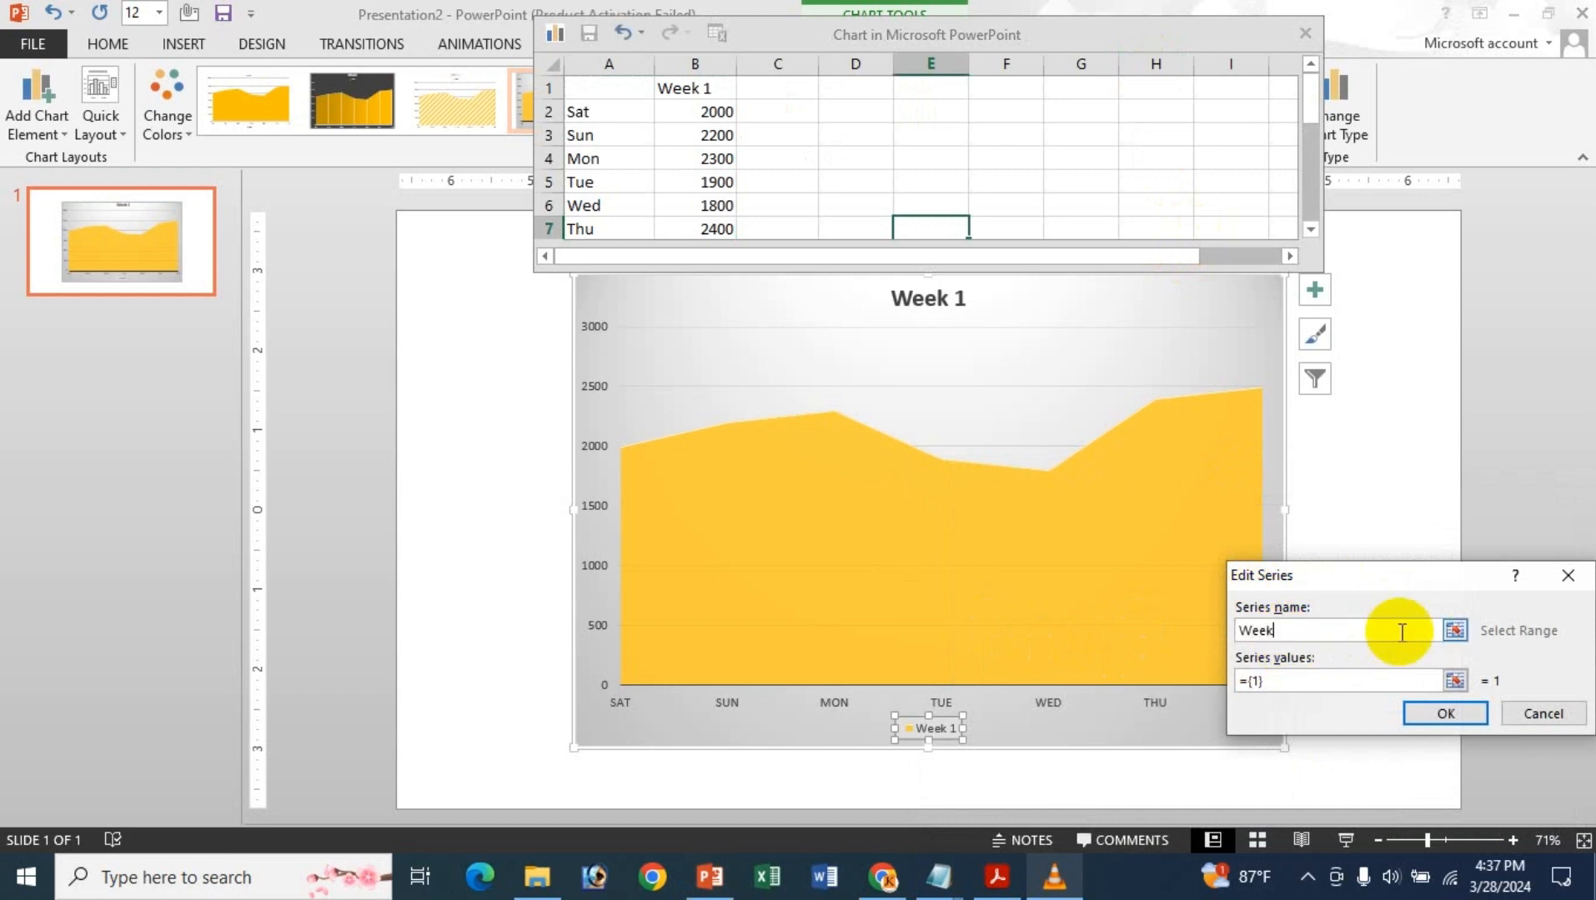
pyautogui.moveTo(1302, 682); pyautogui.dragTo(1261, 676)
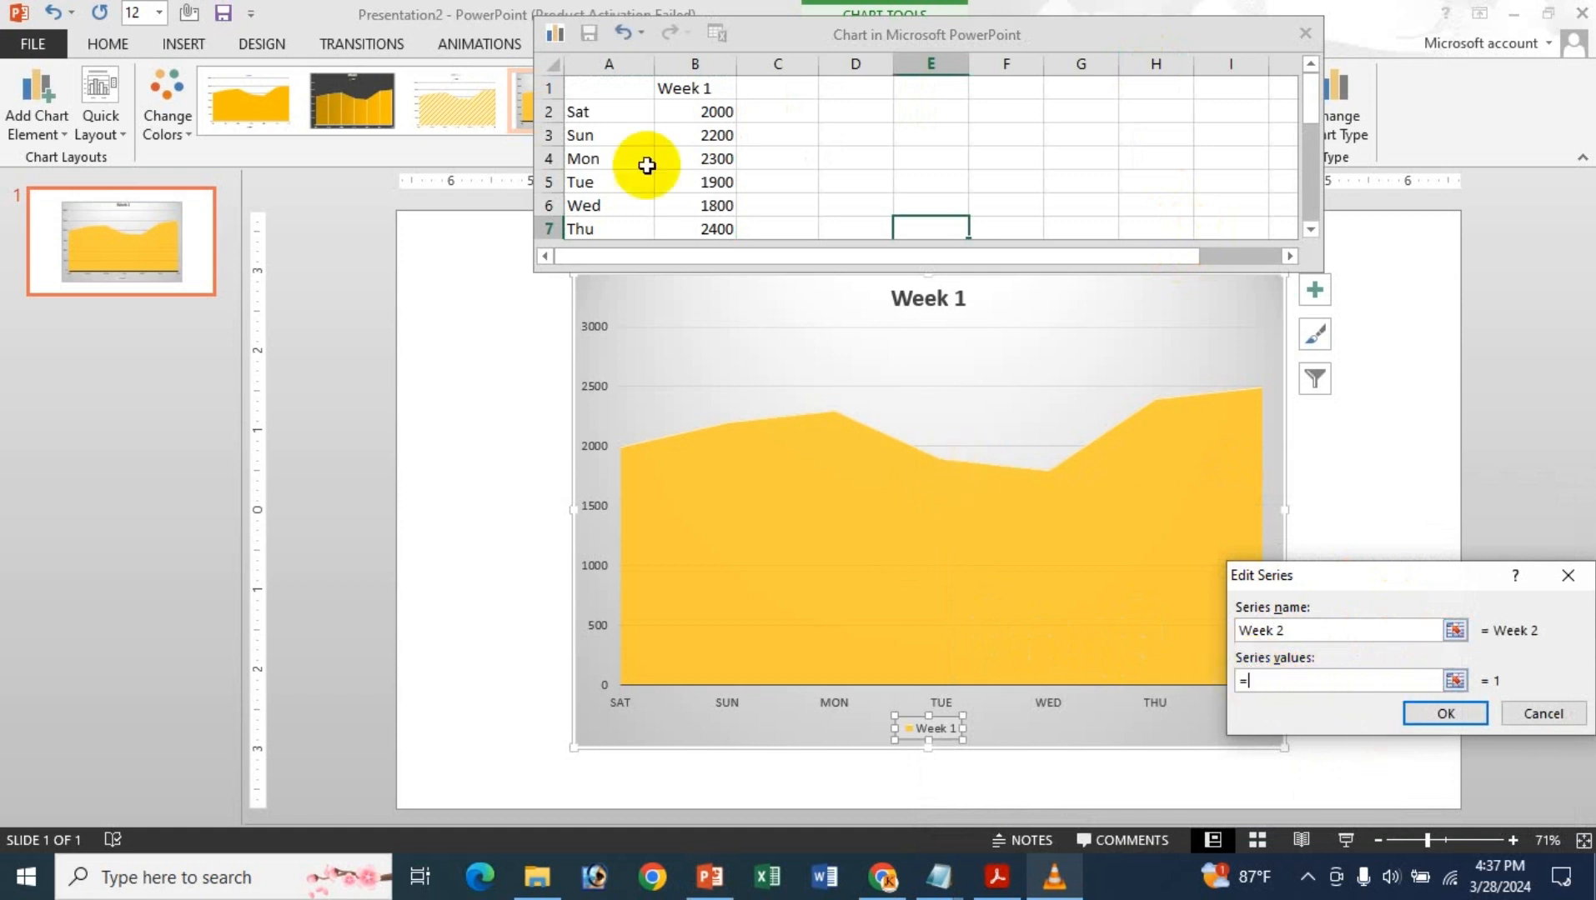
pyautogui.moveTo(713, 135); pyautogui.dragTo(717, 198)
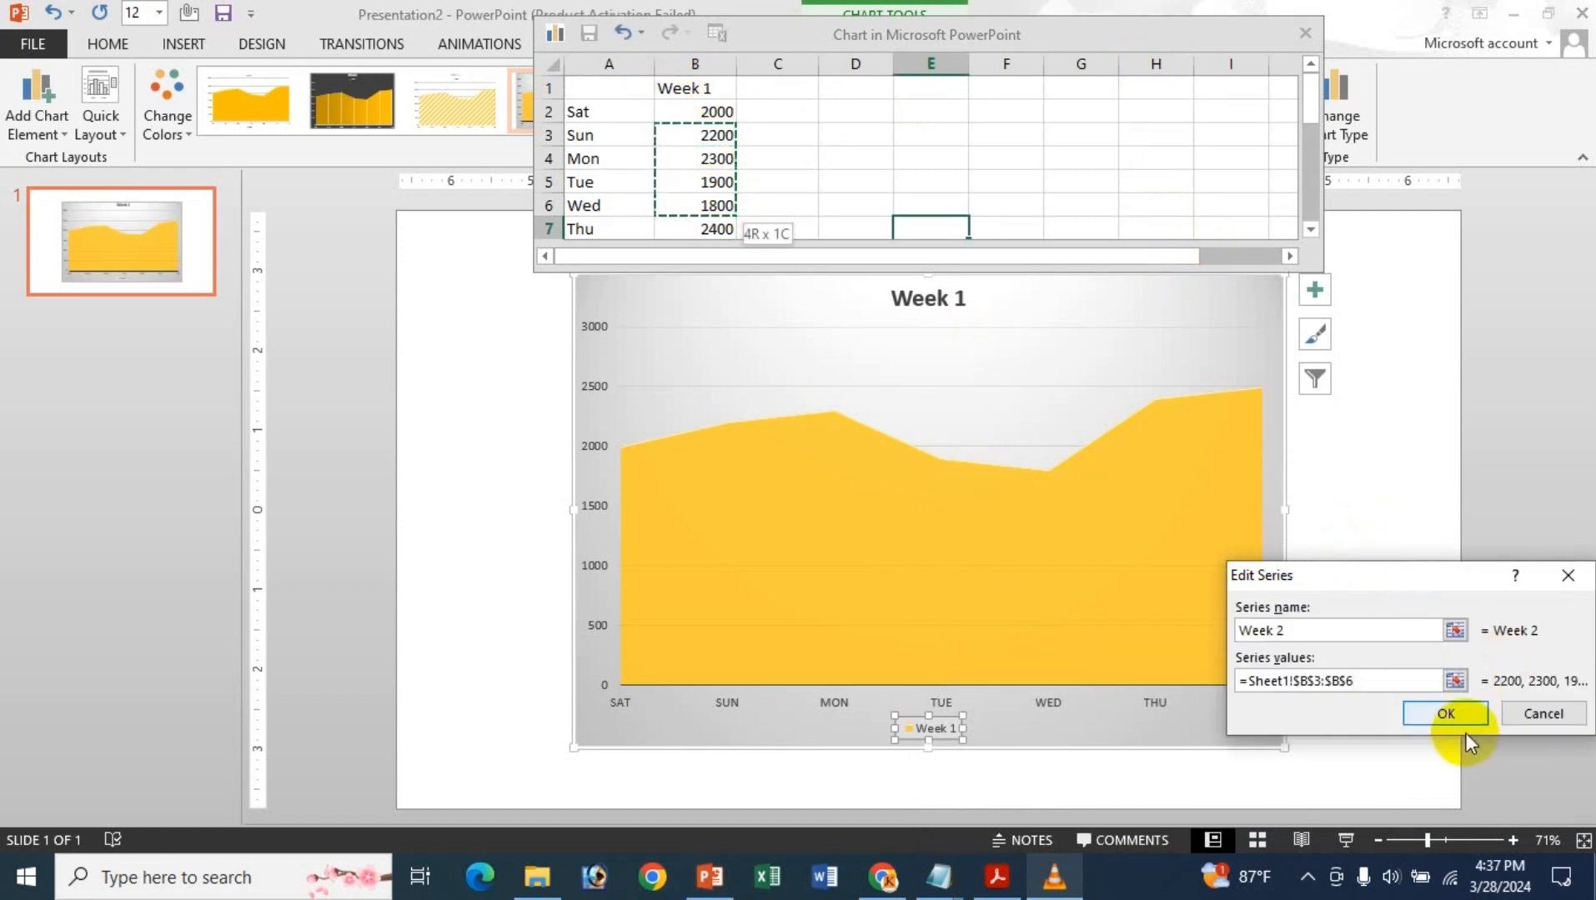
pyautogui.click(1445, 714)
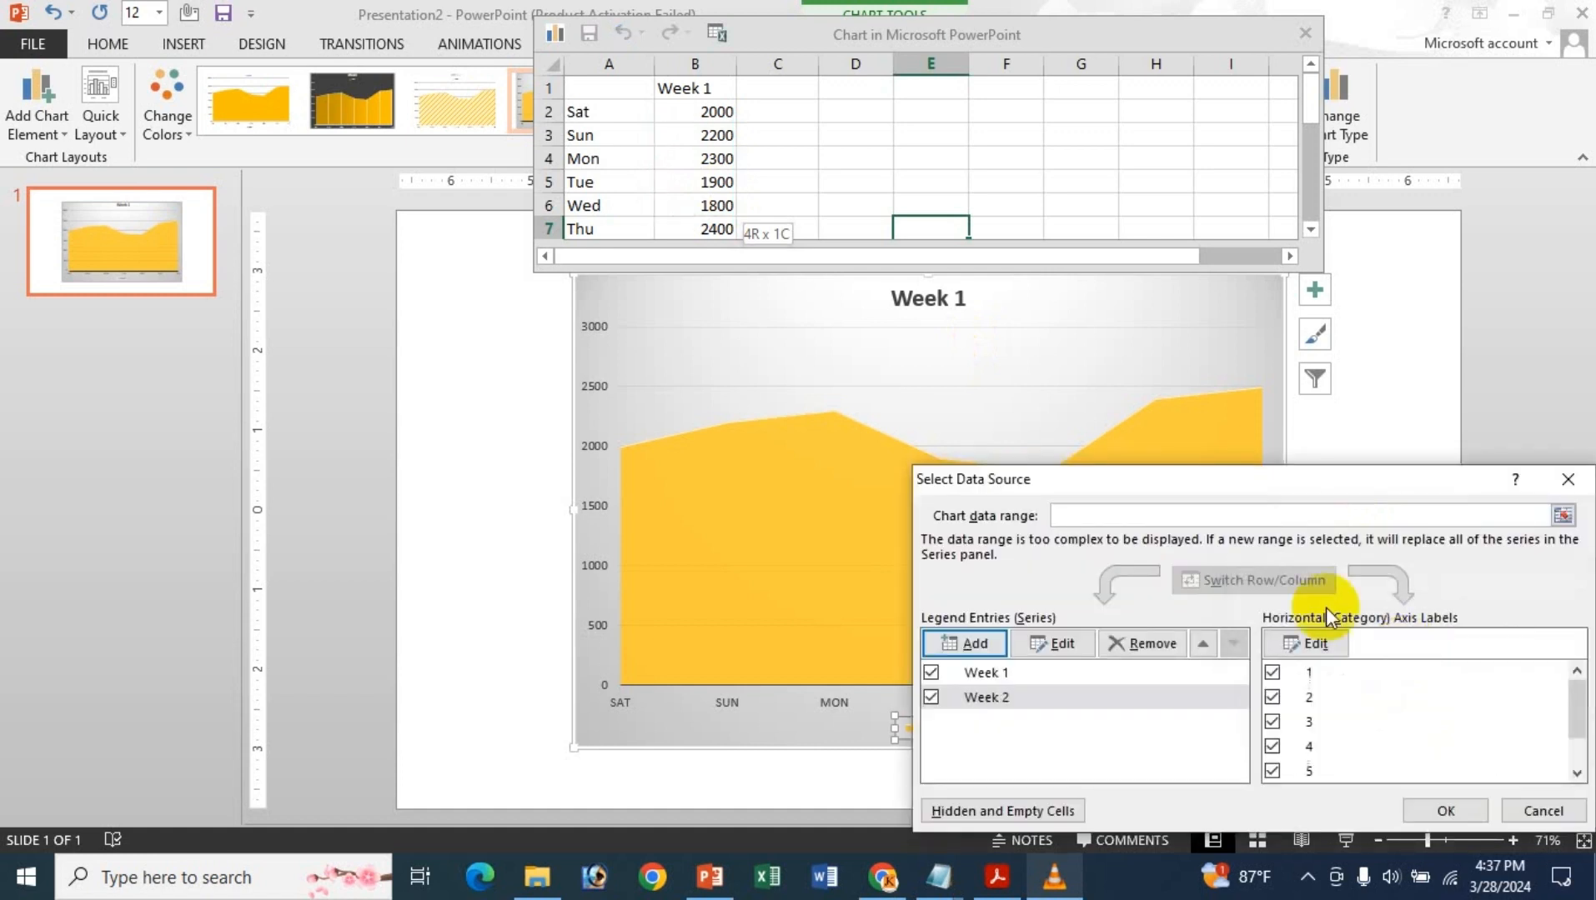
# - Open the Week 2 series for editing, dismiss it without changes, and remove the series from the data source
pyautogui.click(1046, 645)
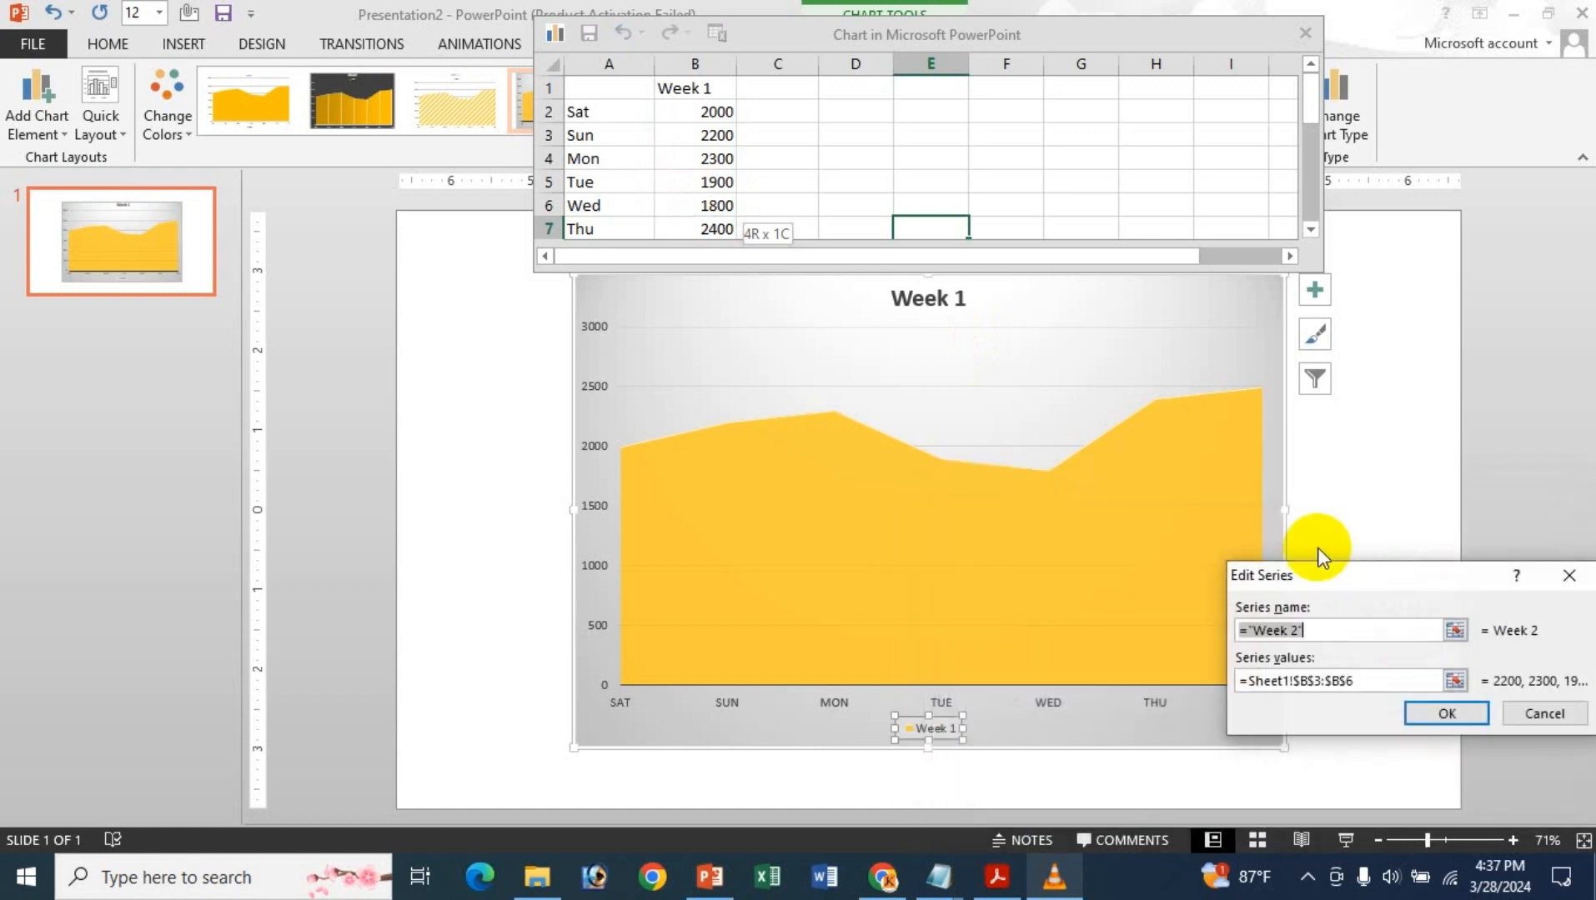
pyautogui.click(1556, 570)
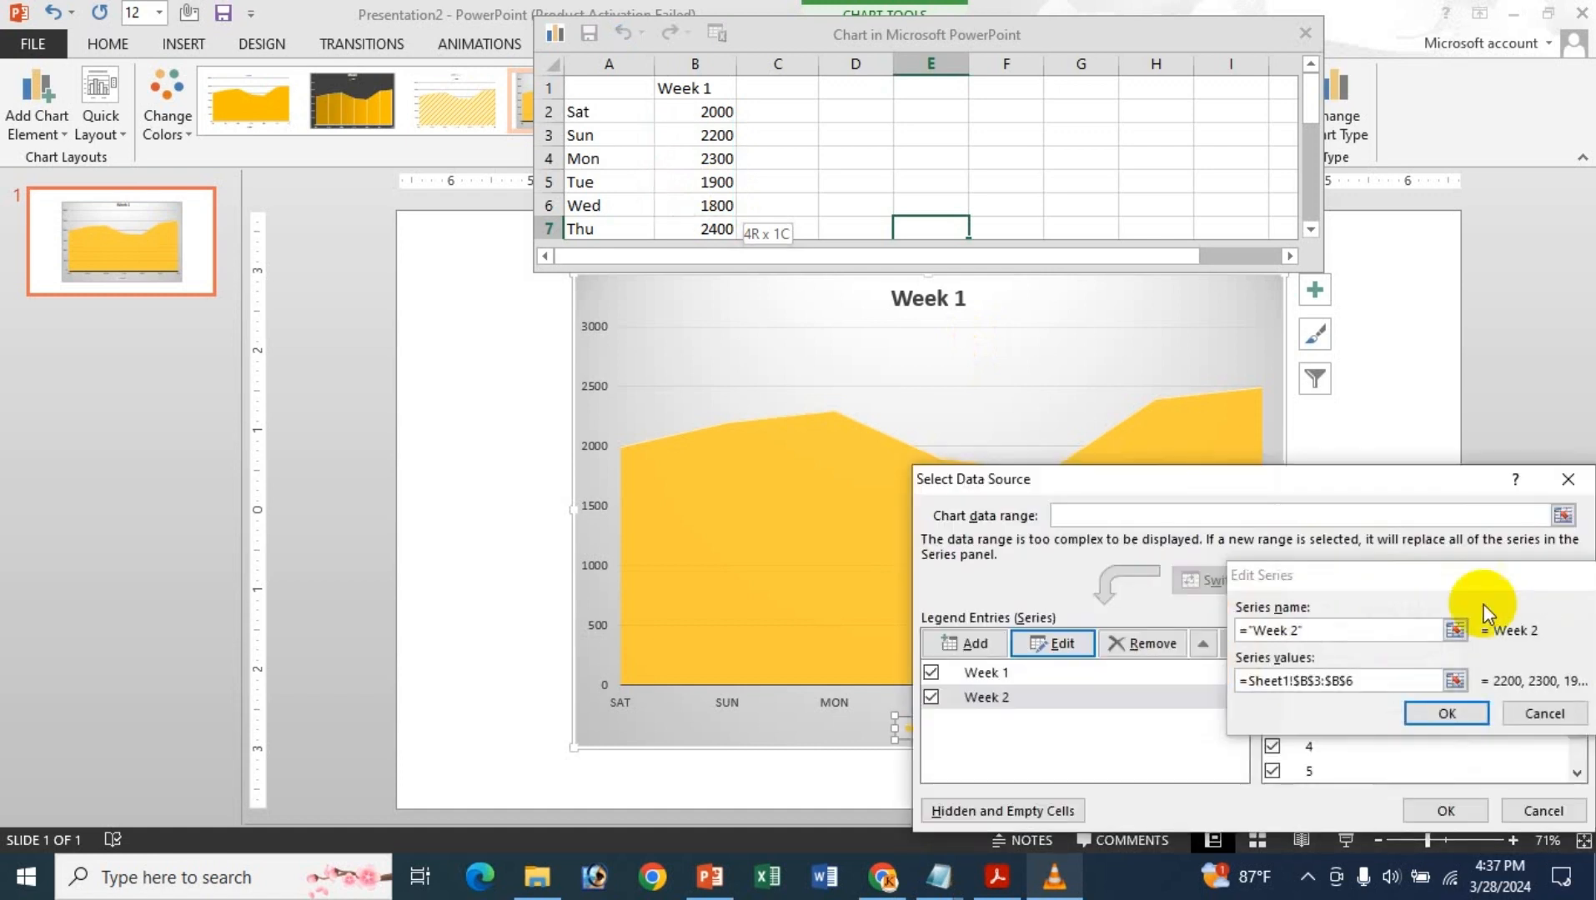
pyautogui.click(1151, 643)
pyautogui.click(1349, 693)
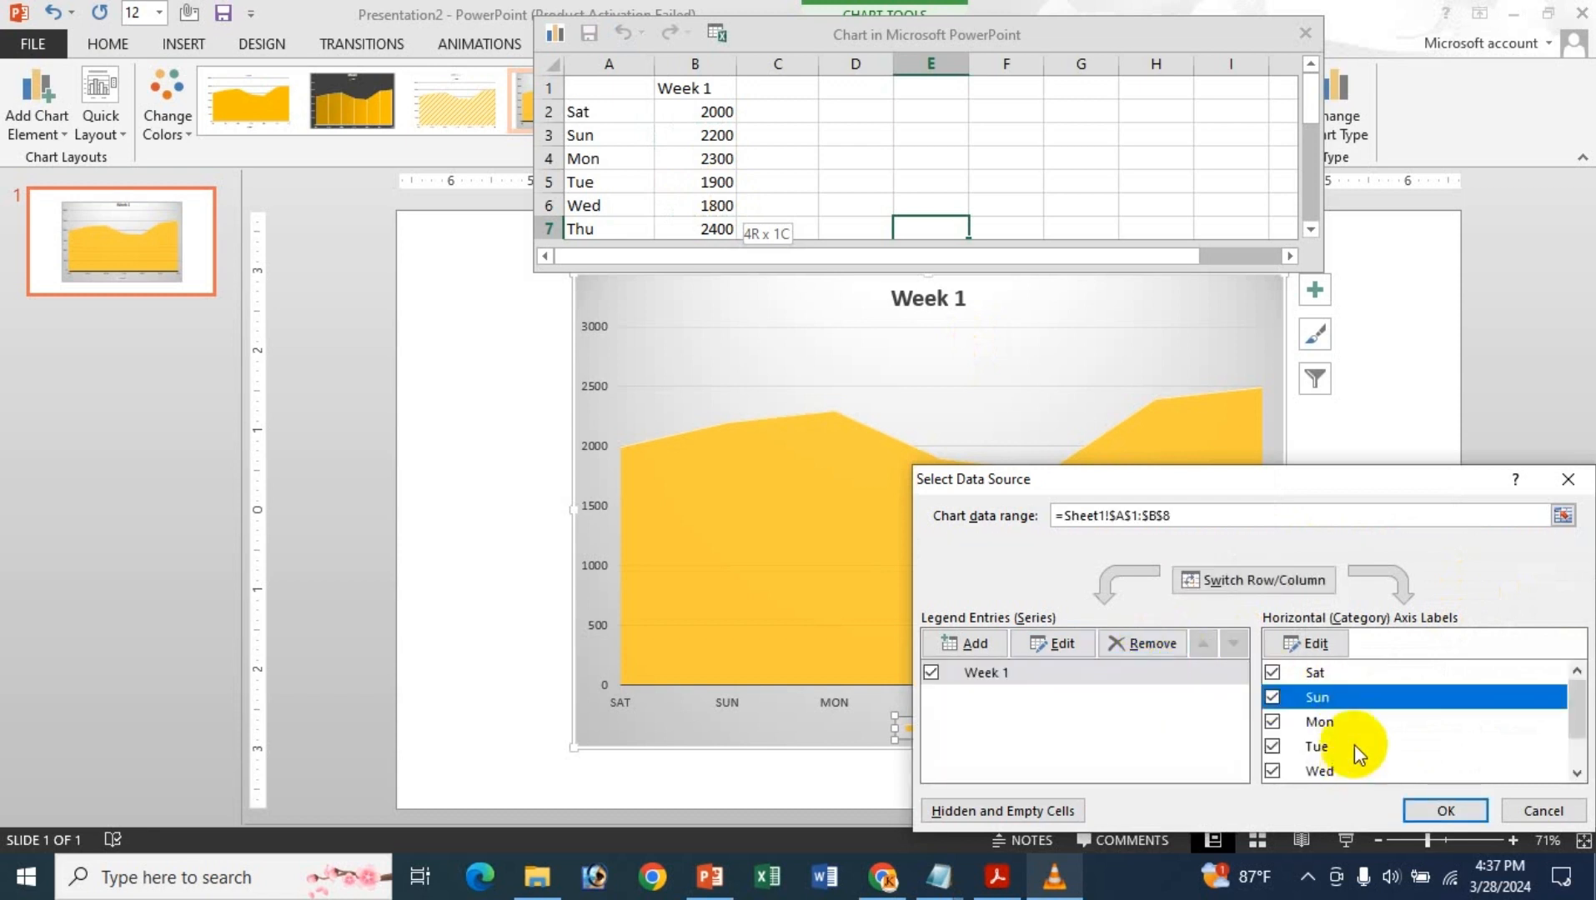
pyautogui.click(1354, 722)
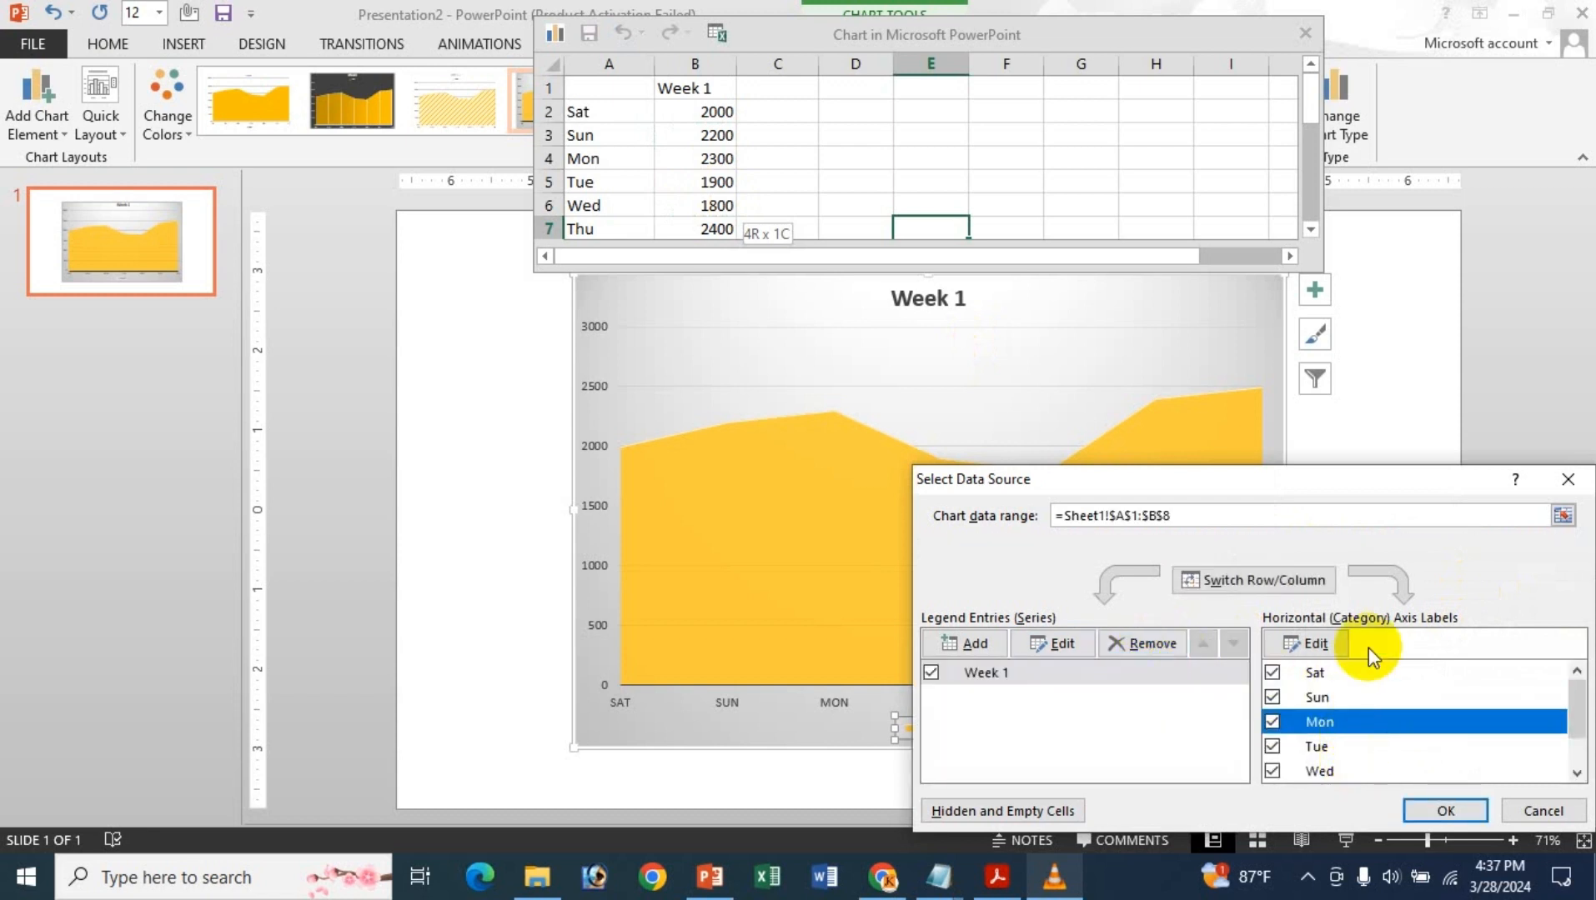
pyautogui.click(1352, 695)
pyautogui.click(1346, 724)
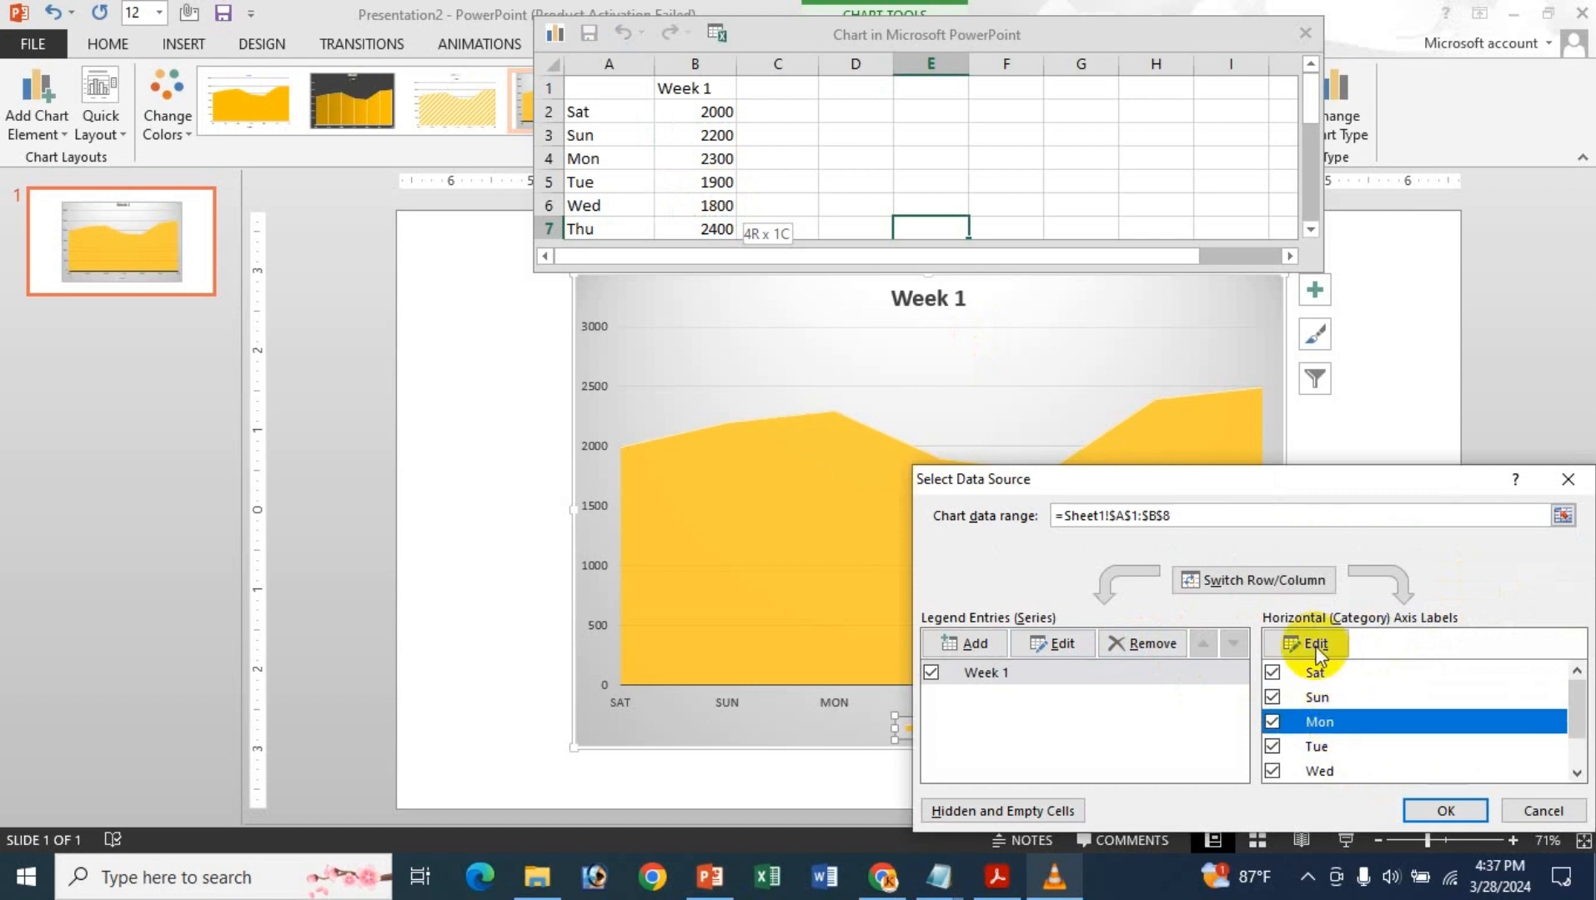
pyautogui.click(1308, 643)
pyautogui.click(1581, 602)
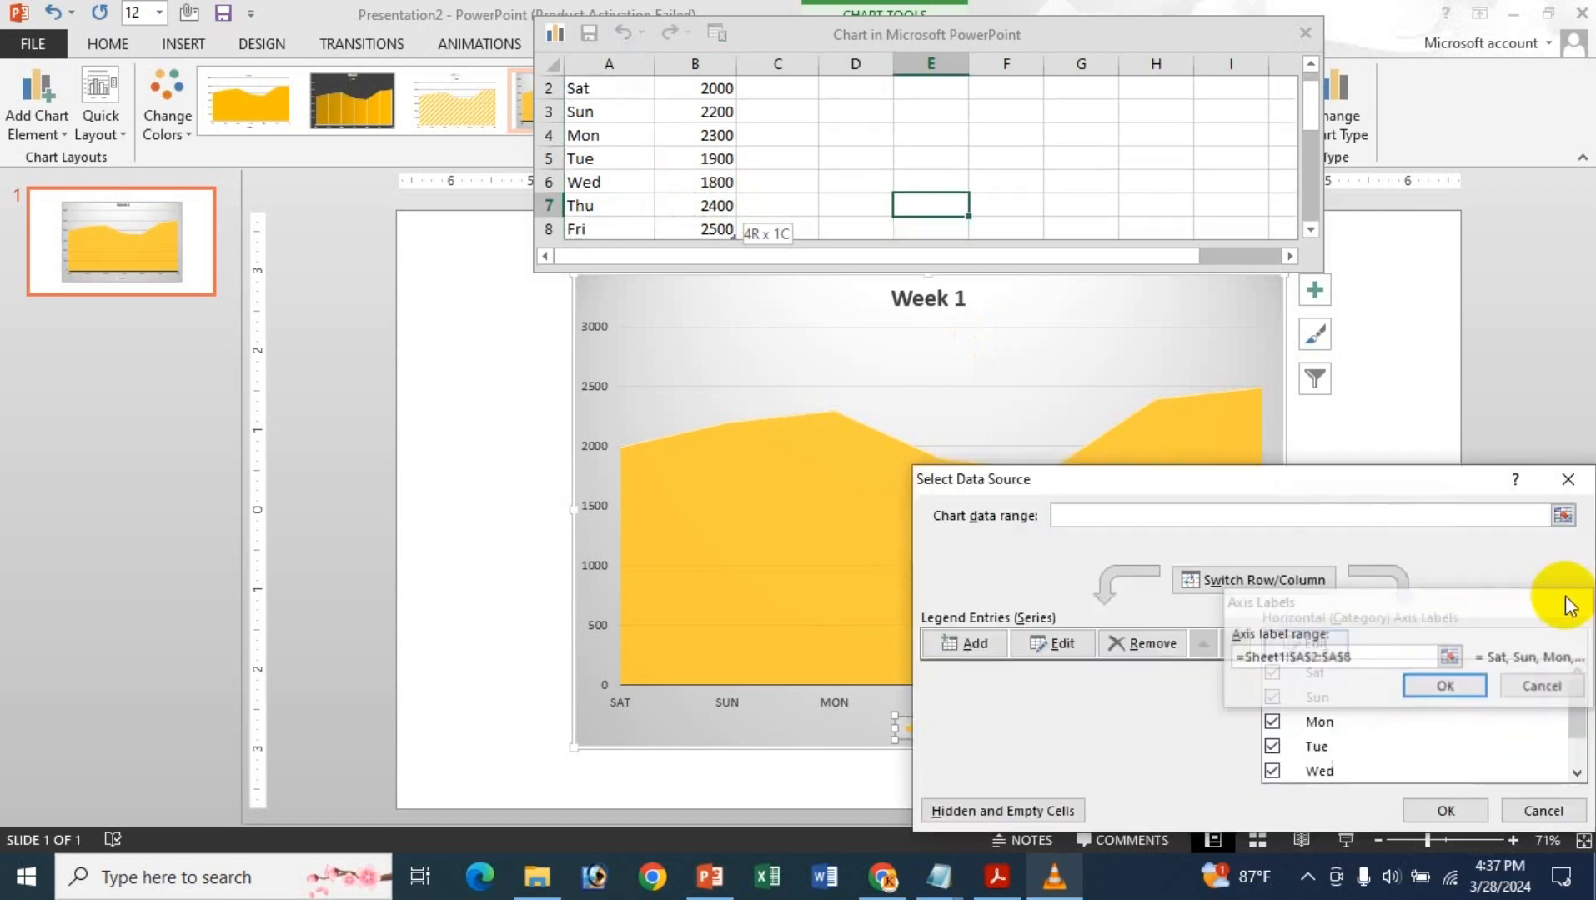
# - Switch the chart's rows and columns so the days become the series, apply the change and close the data sheet
pyautogui.click(1256, 579)
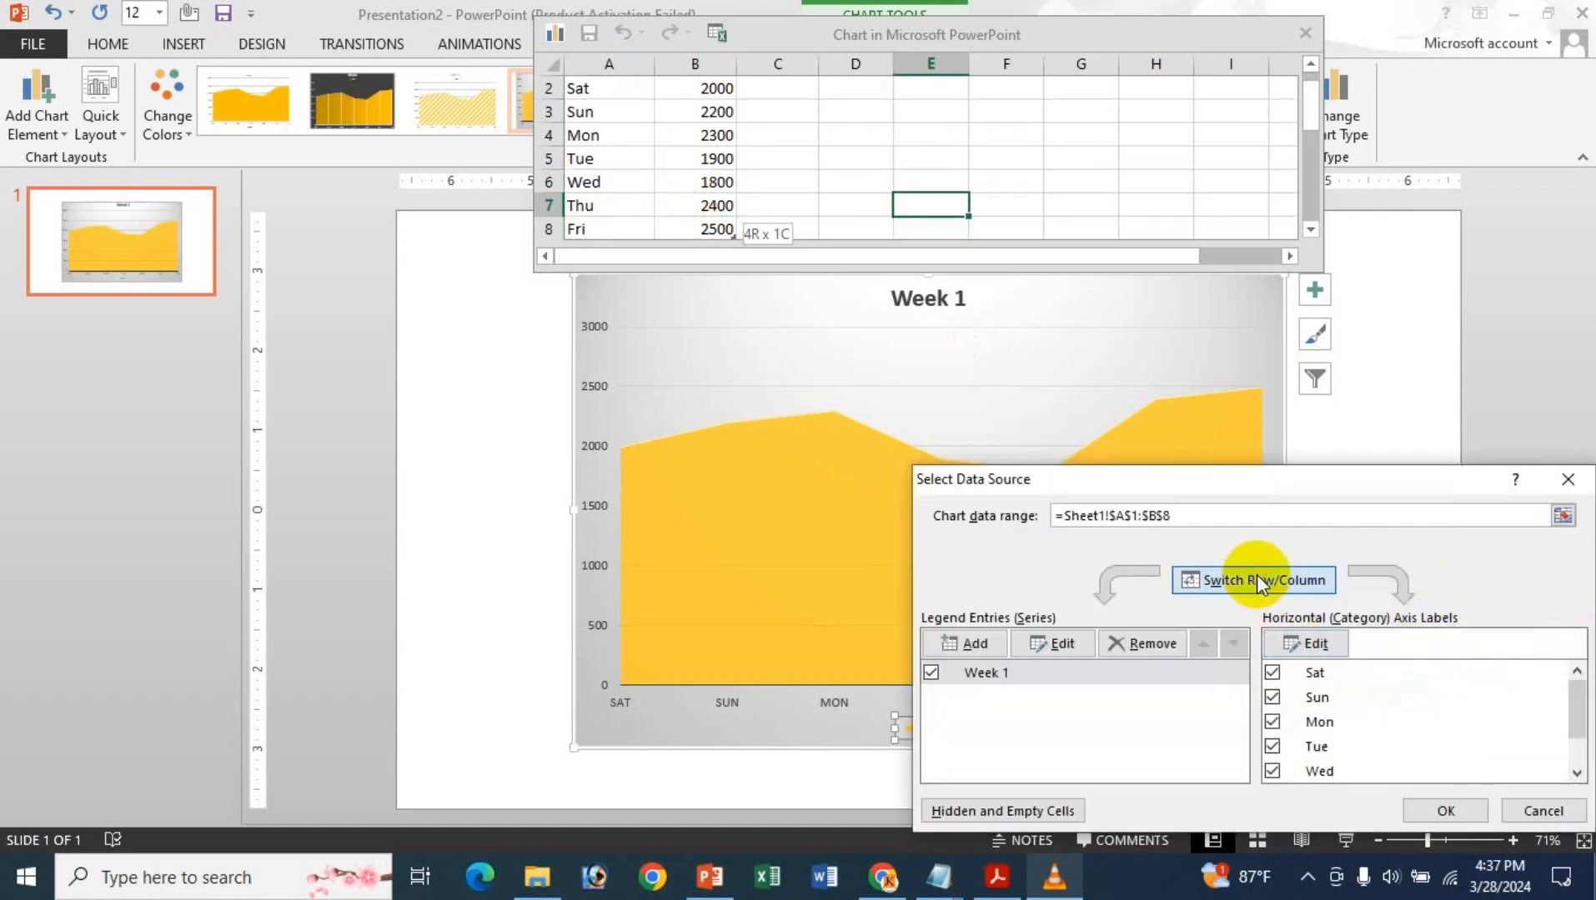
pyautogui.click(1442, 811)
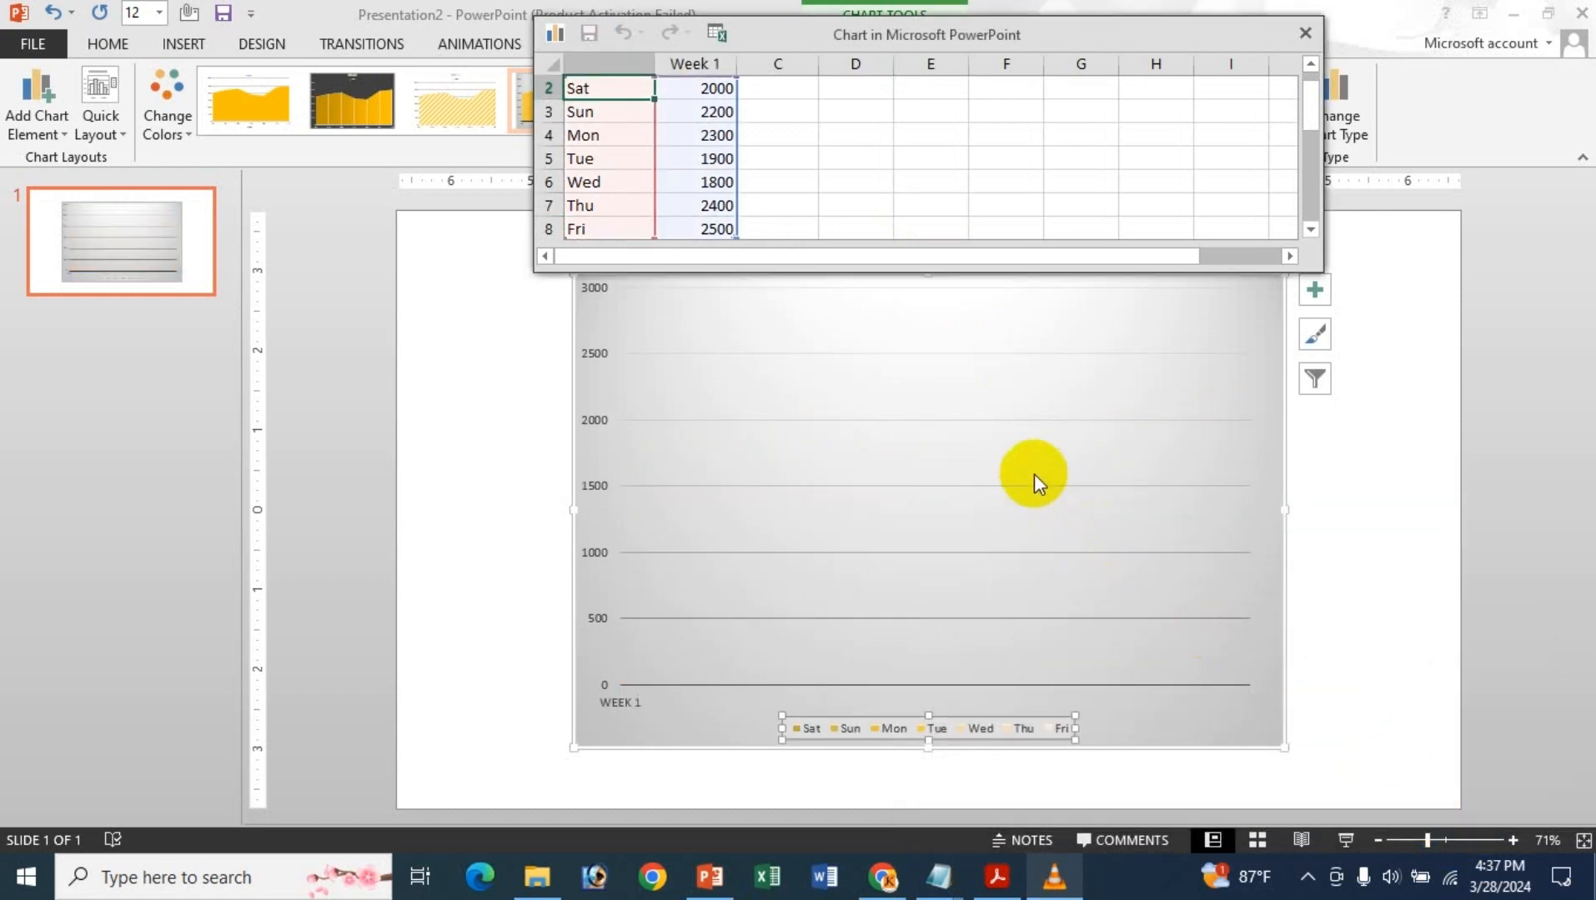
pyautogui.scroll(1, 676, 135)
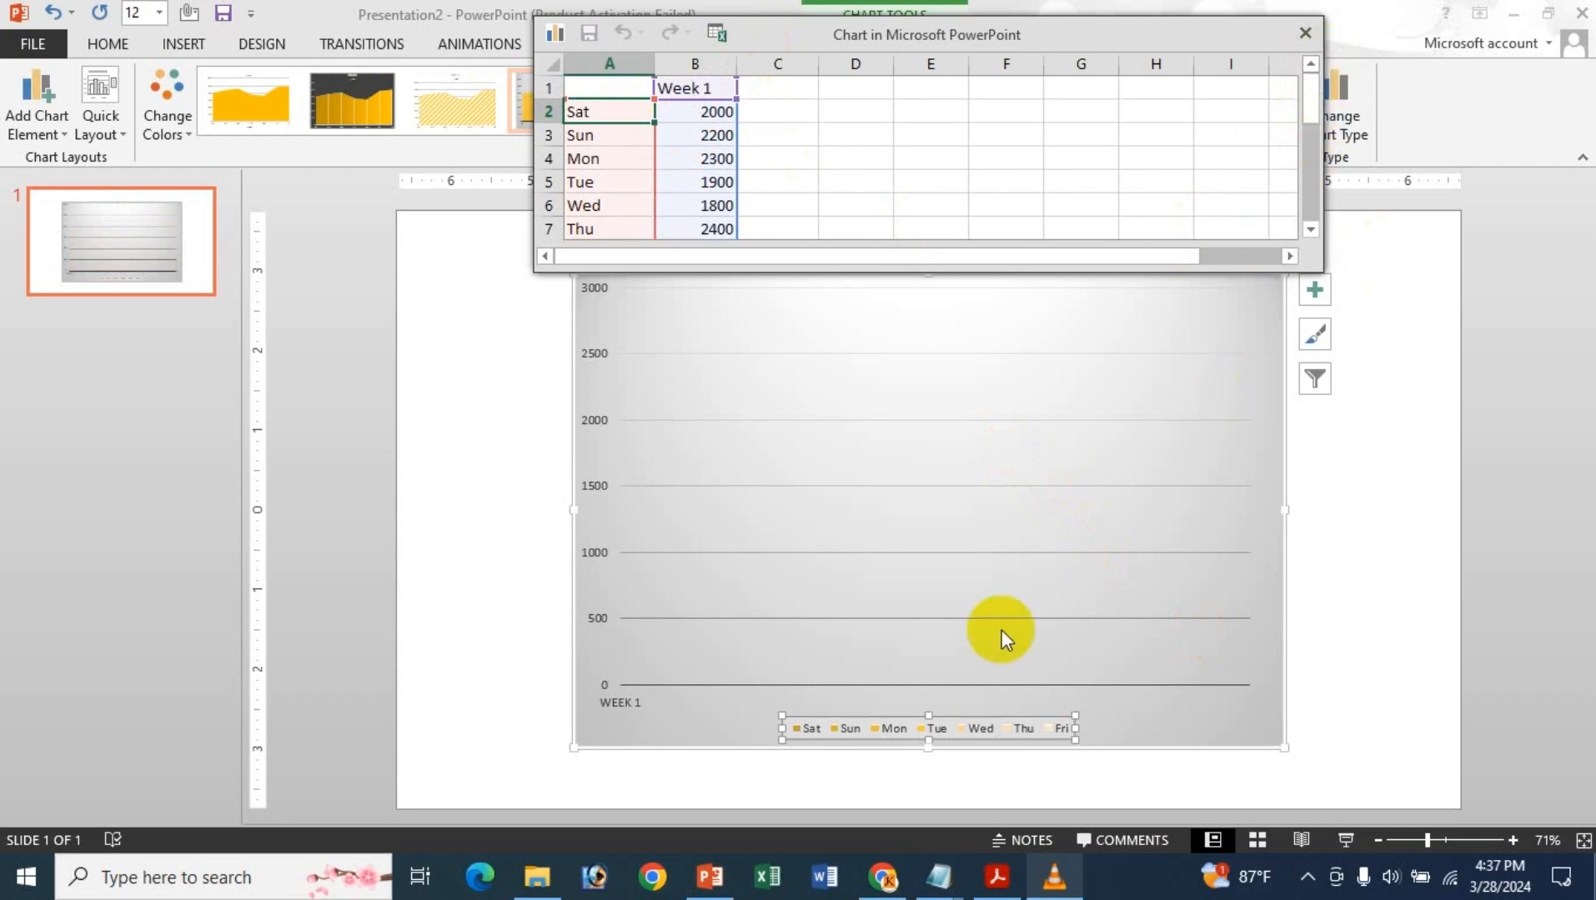
pyautogui.click(1305, 32)
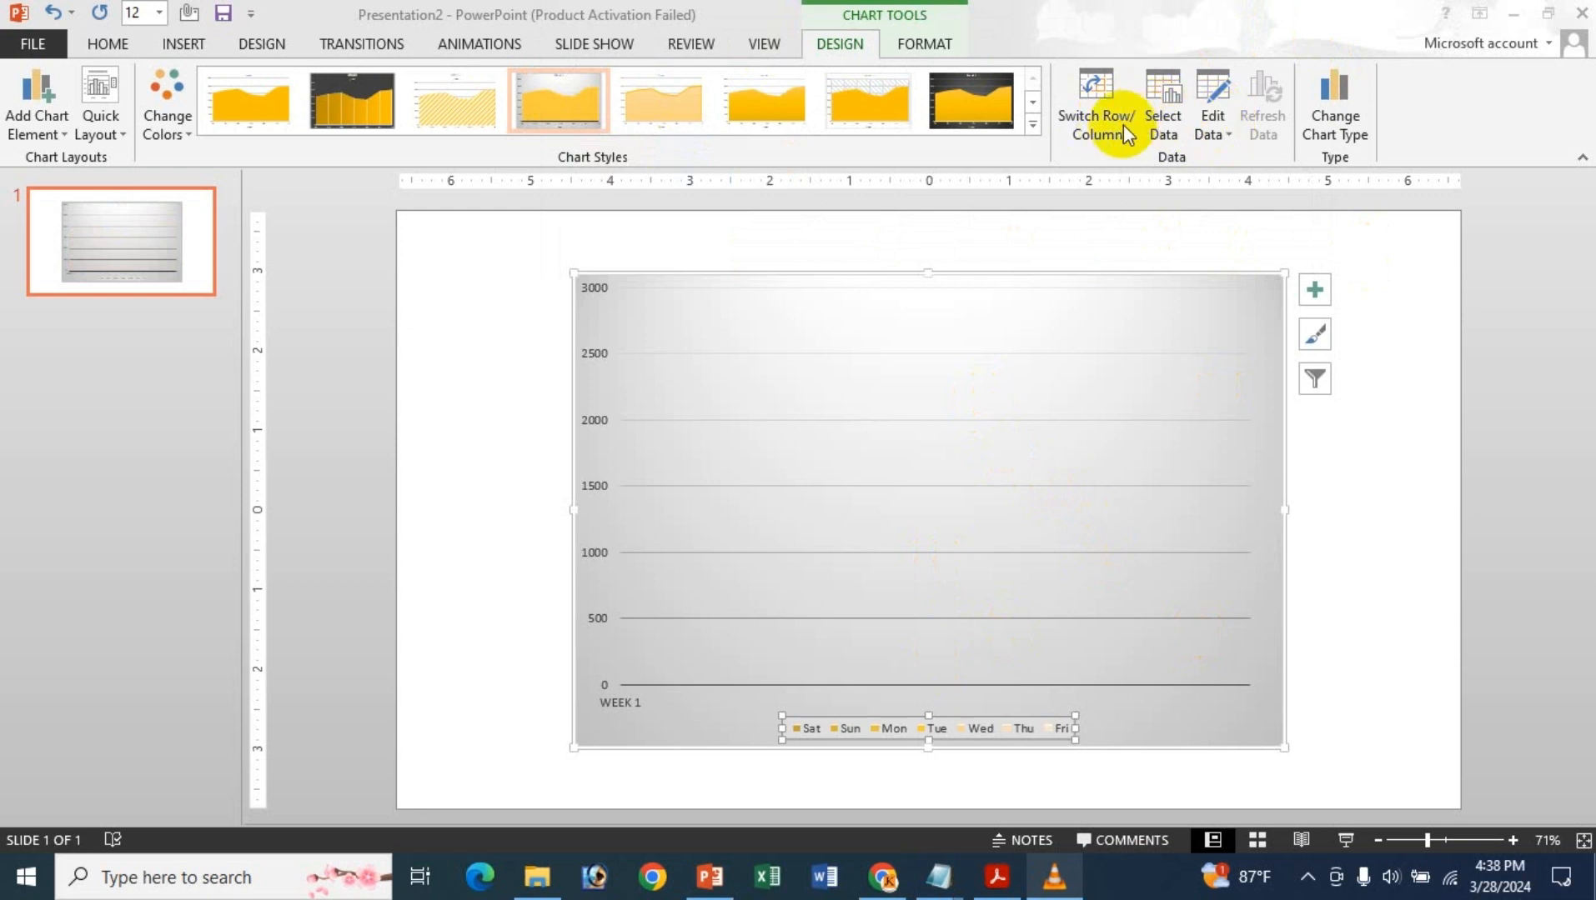
# - Switch the rows and columns back to make Week 1 the series and the days the categories, and move the data sheet lower
pyautogui.click(1171, 114)
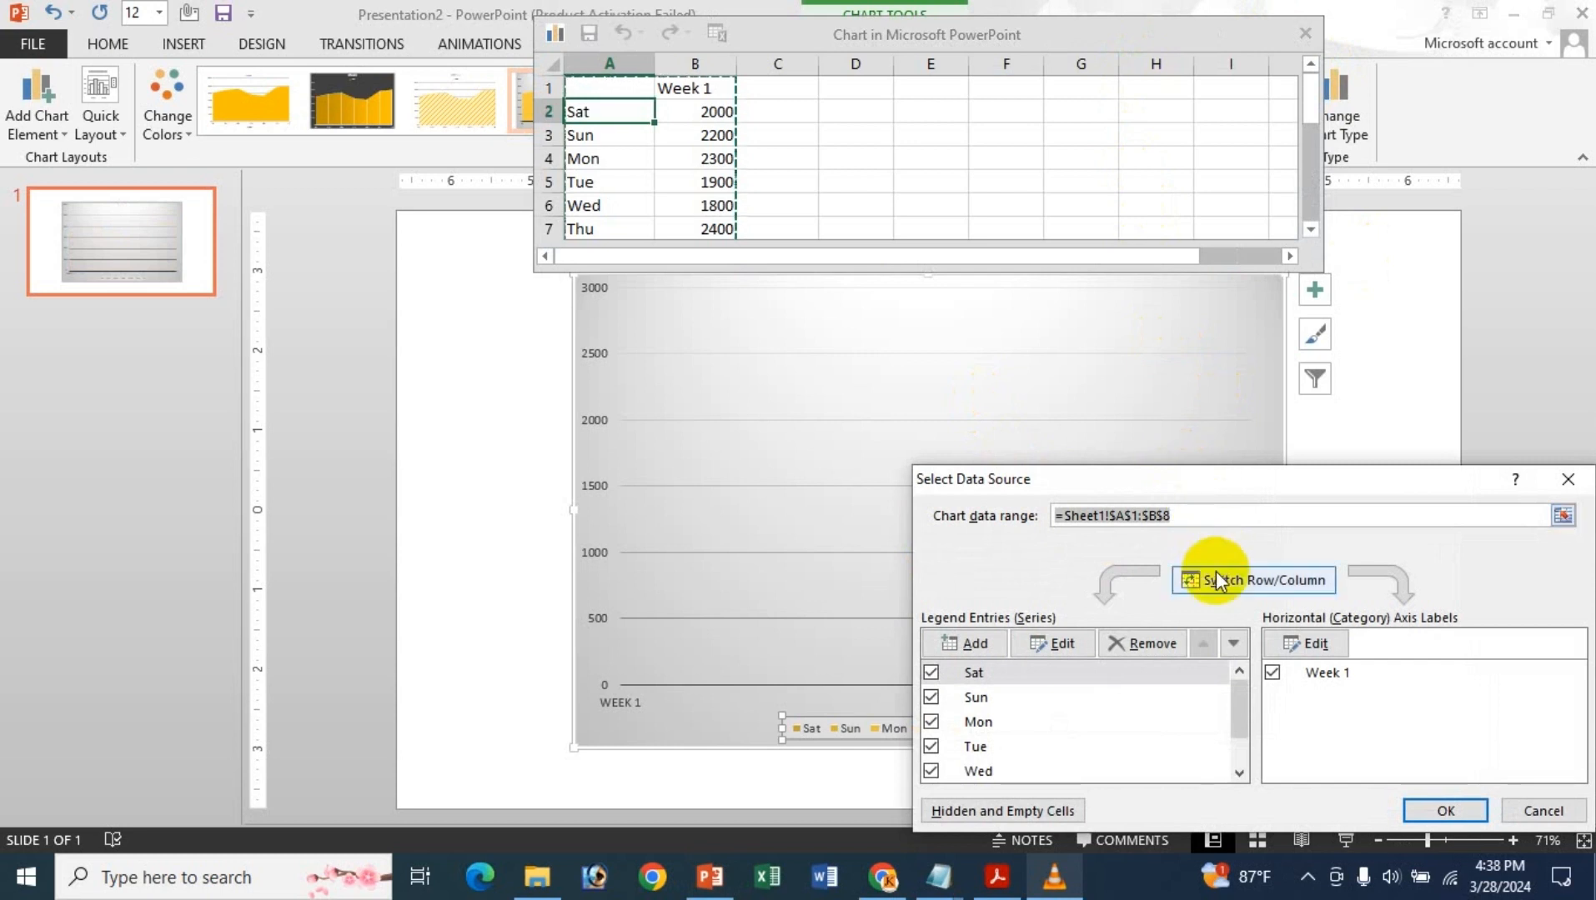
pyautogui.click(1219, 579)
pyautogui.click(1430, 813)
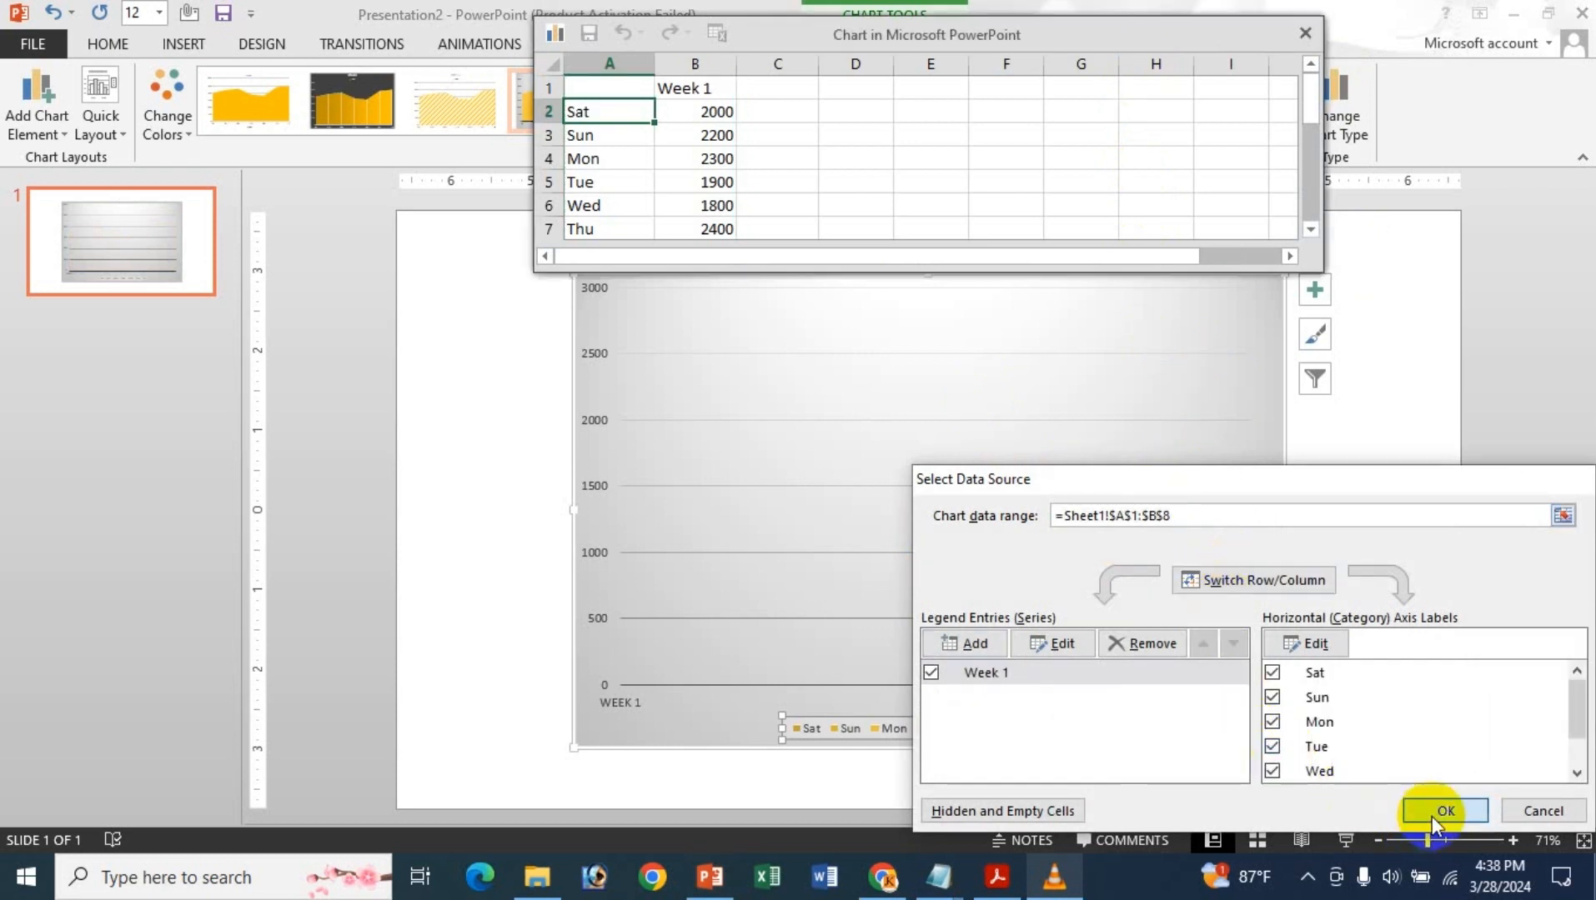
pyautogui.moveTo(1265, 29); pyautogui.dragTo(1310, 202)
pyautogui.click(1095, 117)
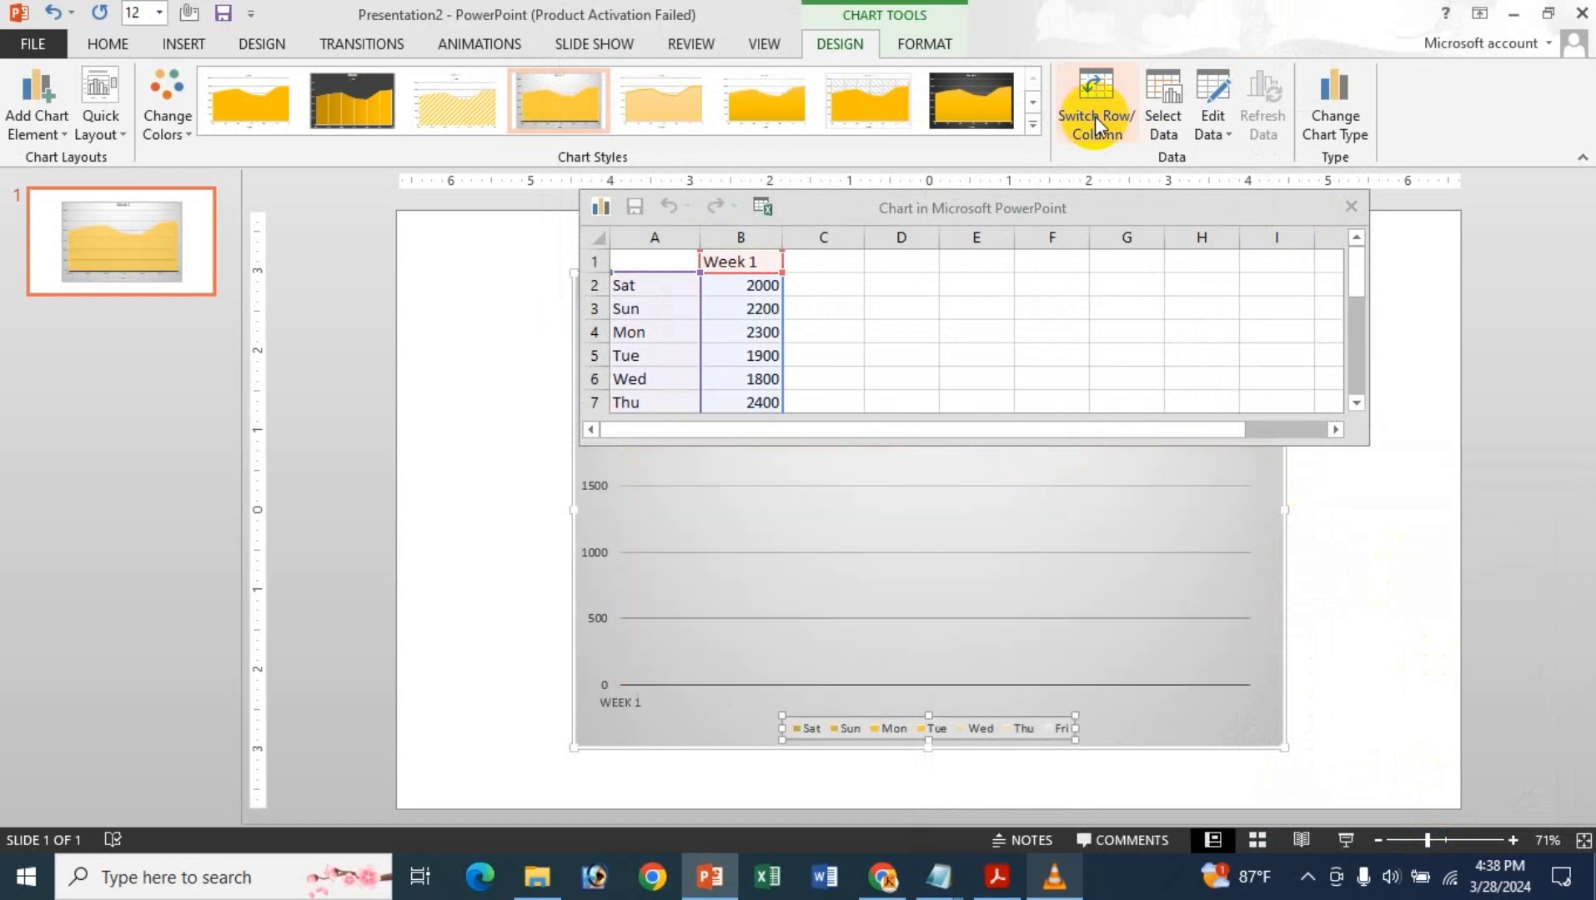
# - Switch the chart's rows and columns so Week 1 is the series and the days are the categories, and close the data sheet
pyautogui.click(1095, 116)
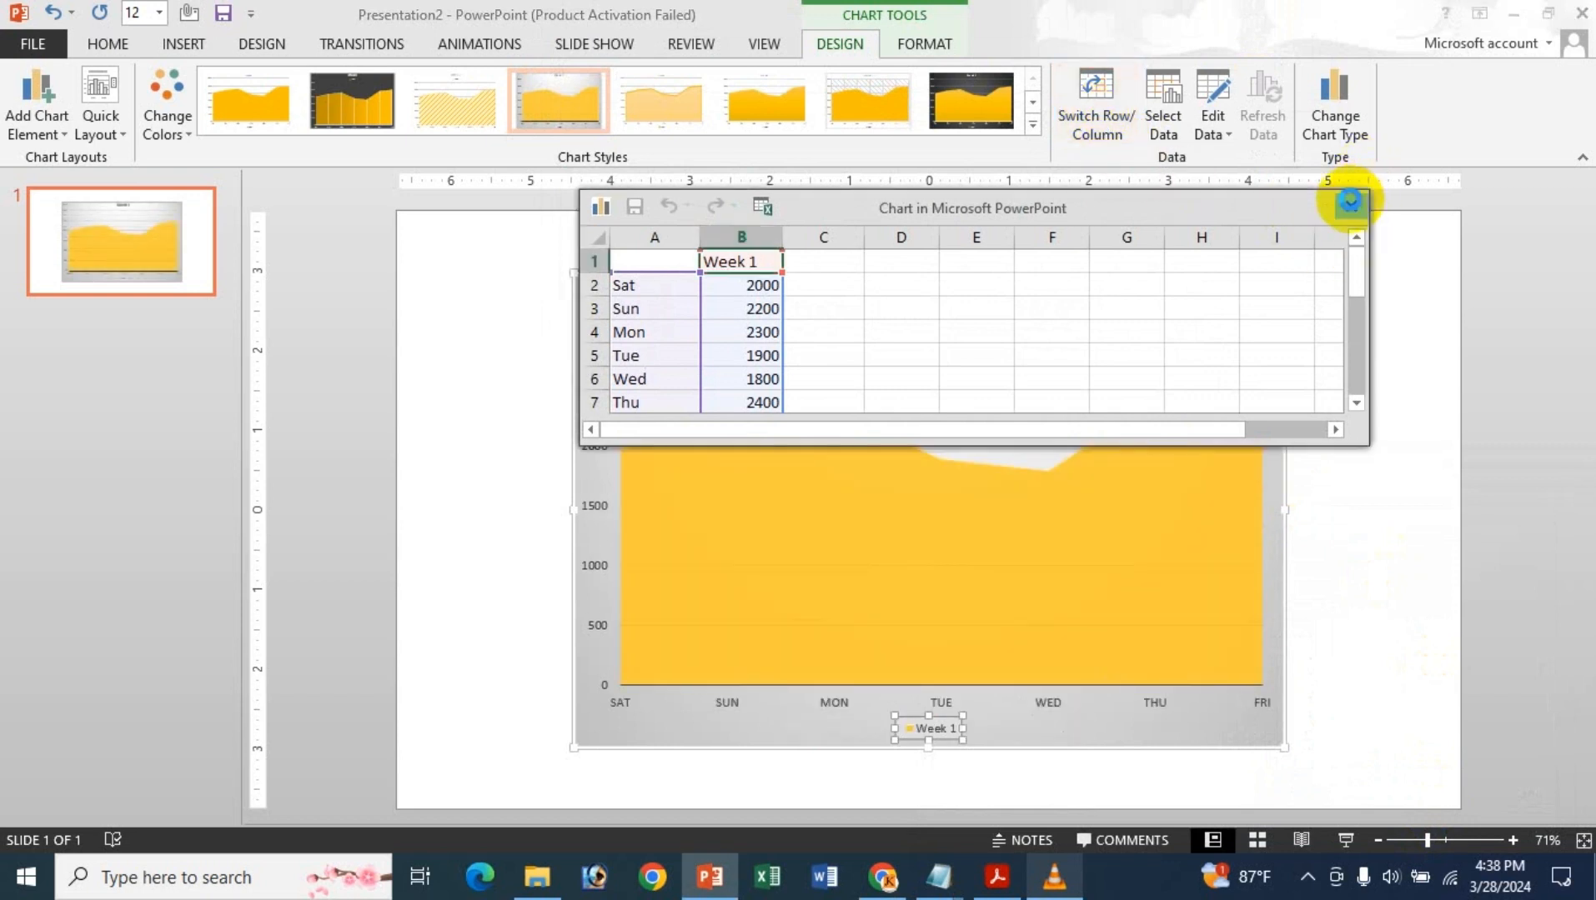
pyautogui.click(1350, 204)
# - View the chart's data in the embedded data sheet and in Excel 2013, closing each without changes
pyautogui.click(1209, 134)
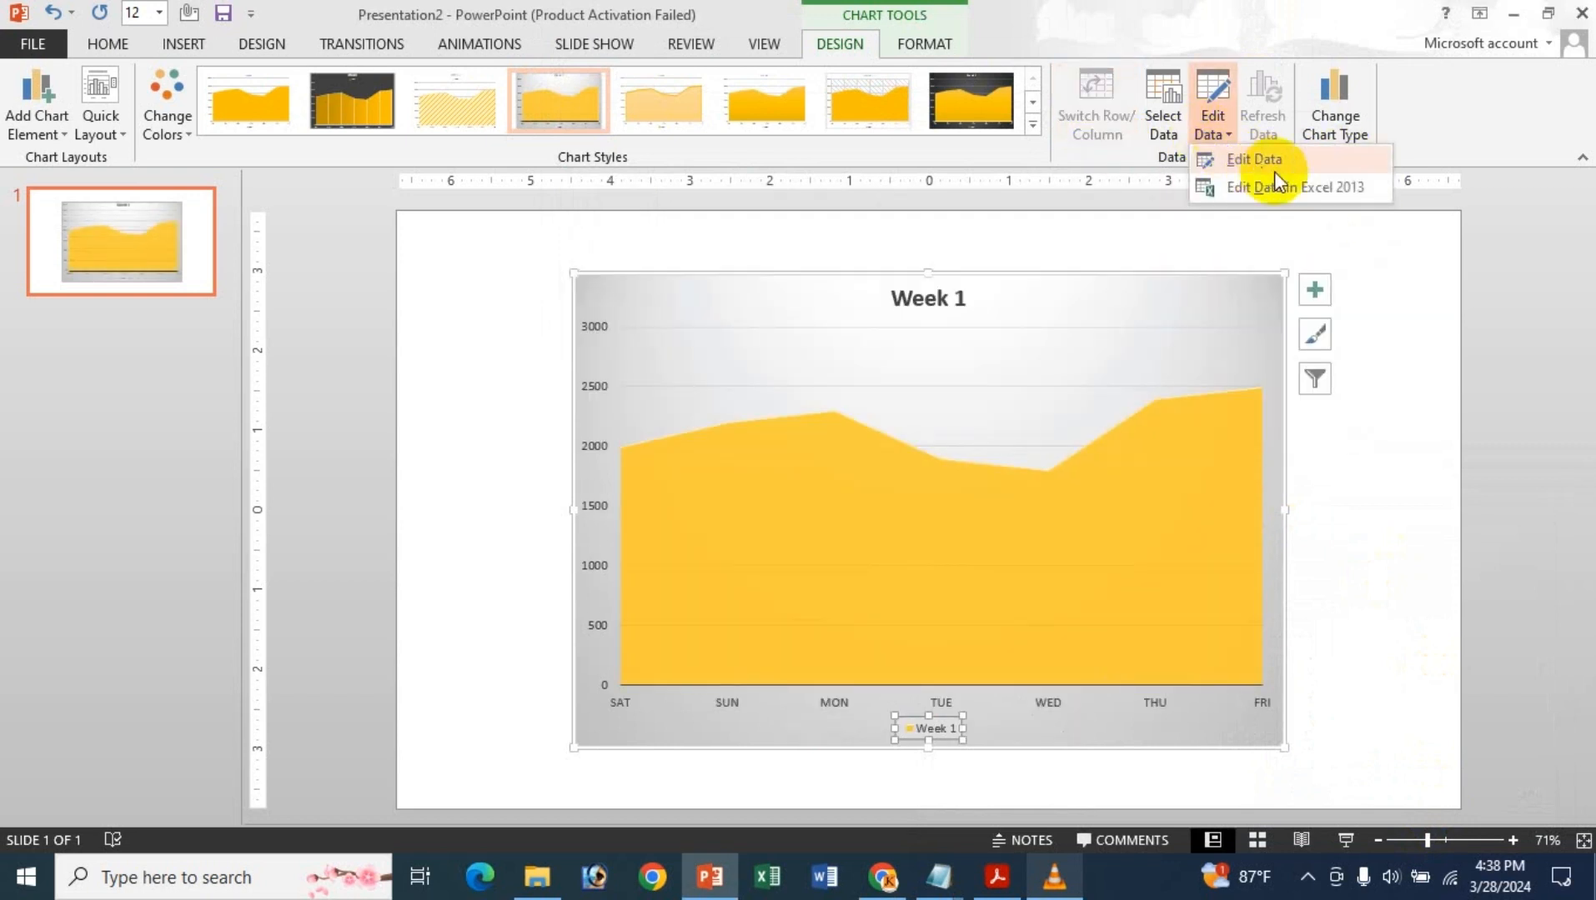
pyautogui.click(1276, 164)
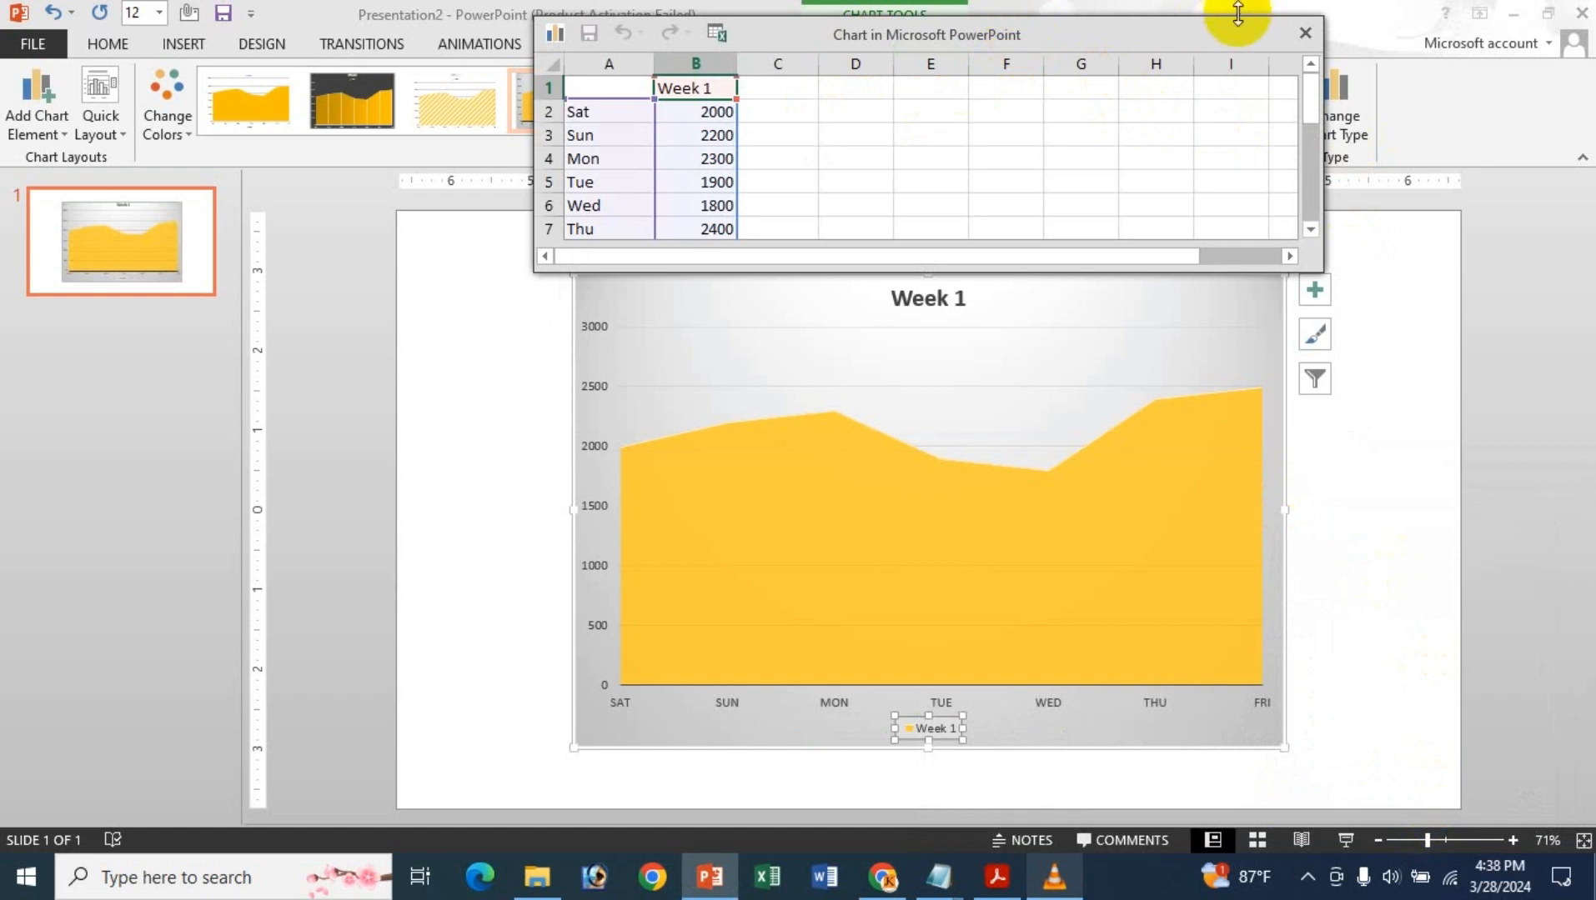
pyautogui.click(1304, 37)
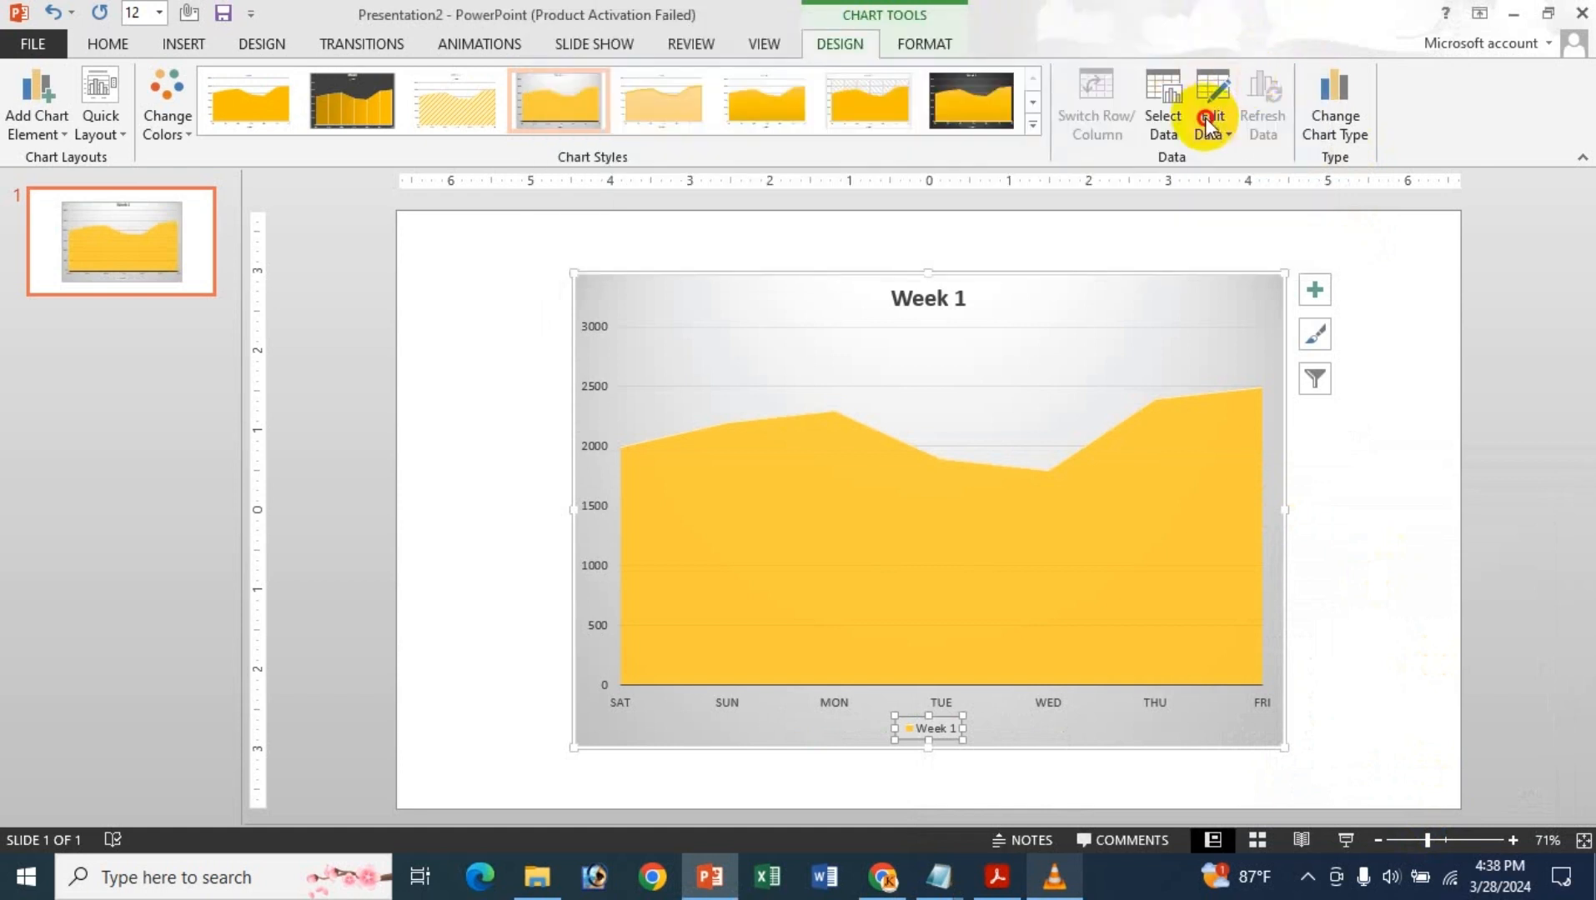
pyautogui.click(1208, 127)
pyautogui.click(1227, 185)
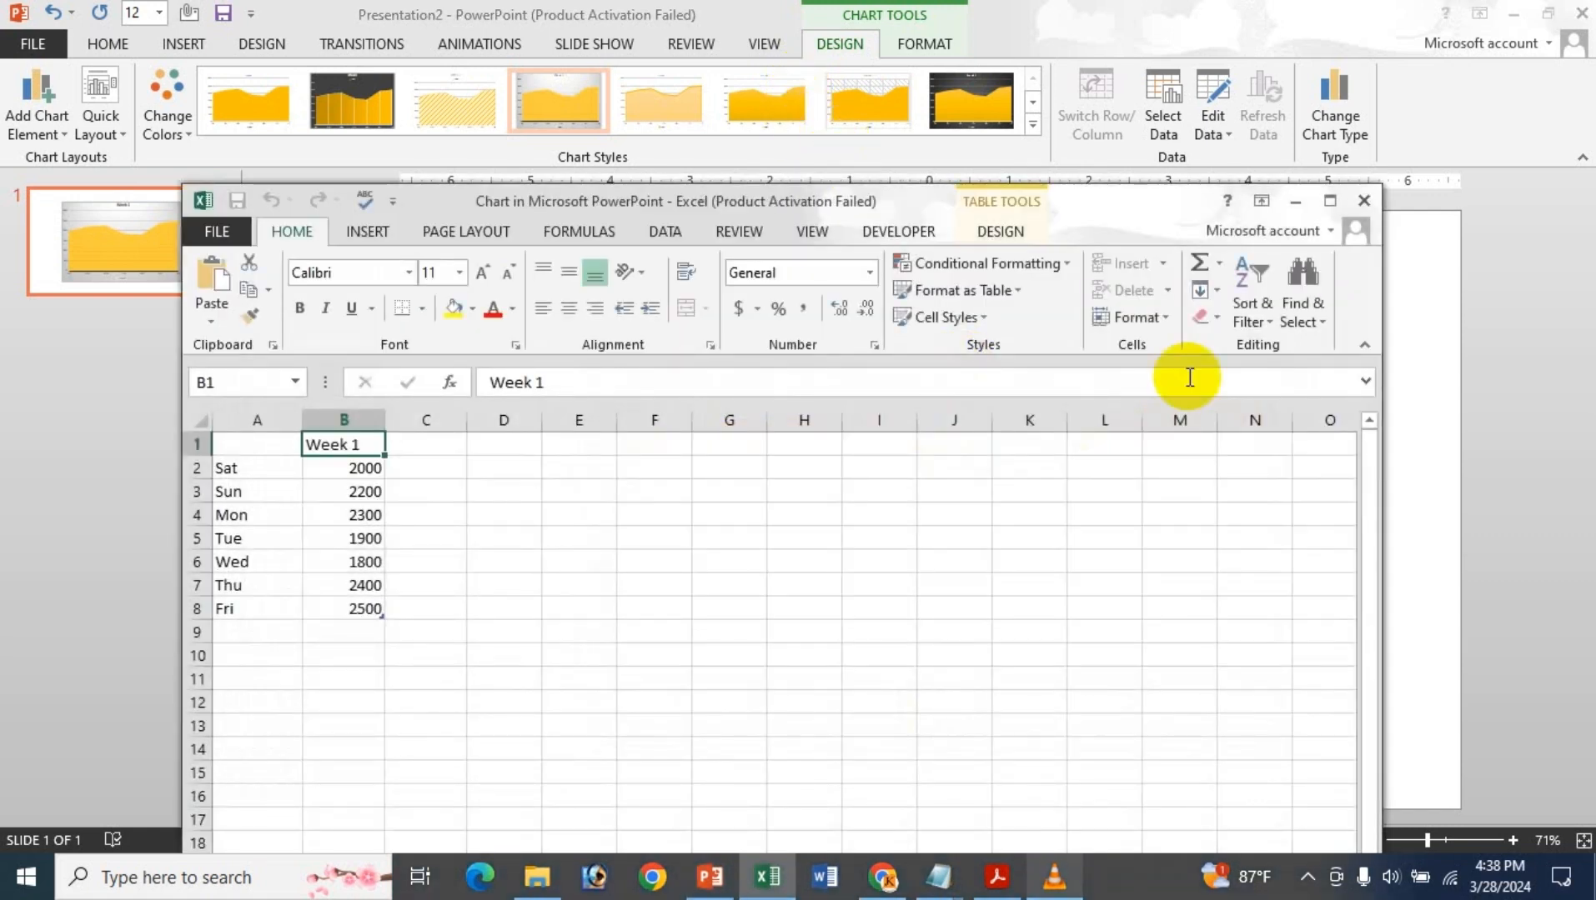
pyautogui.click(1053, 332)
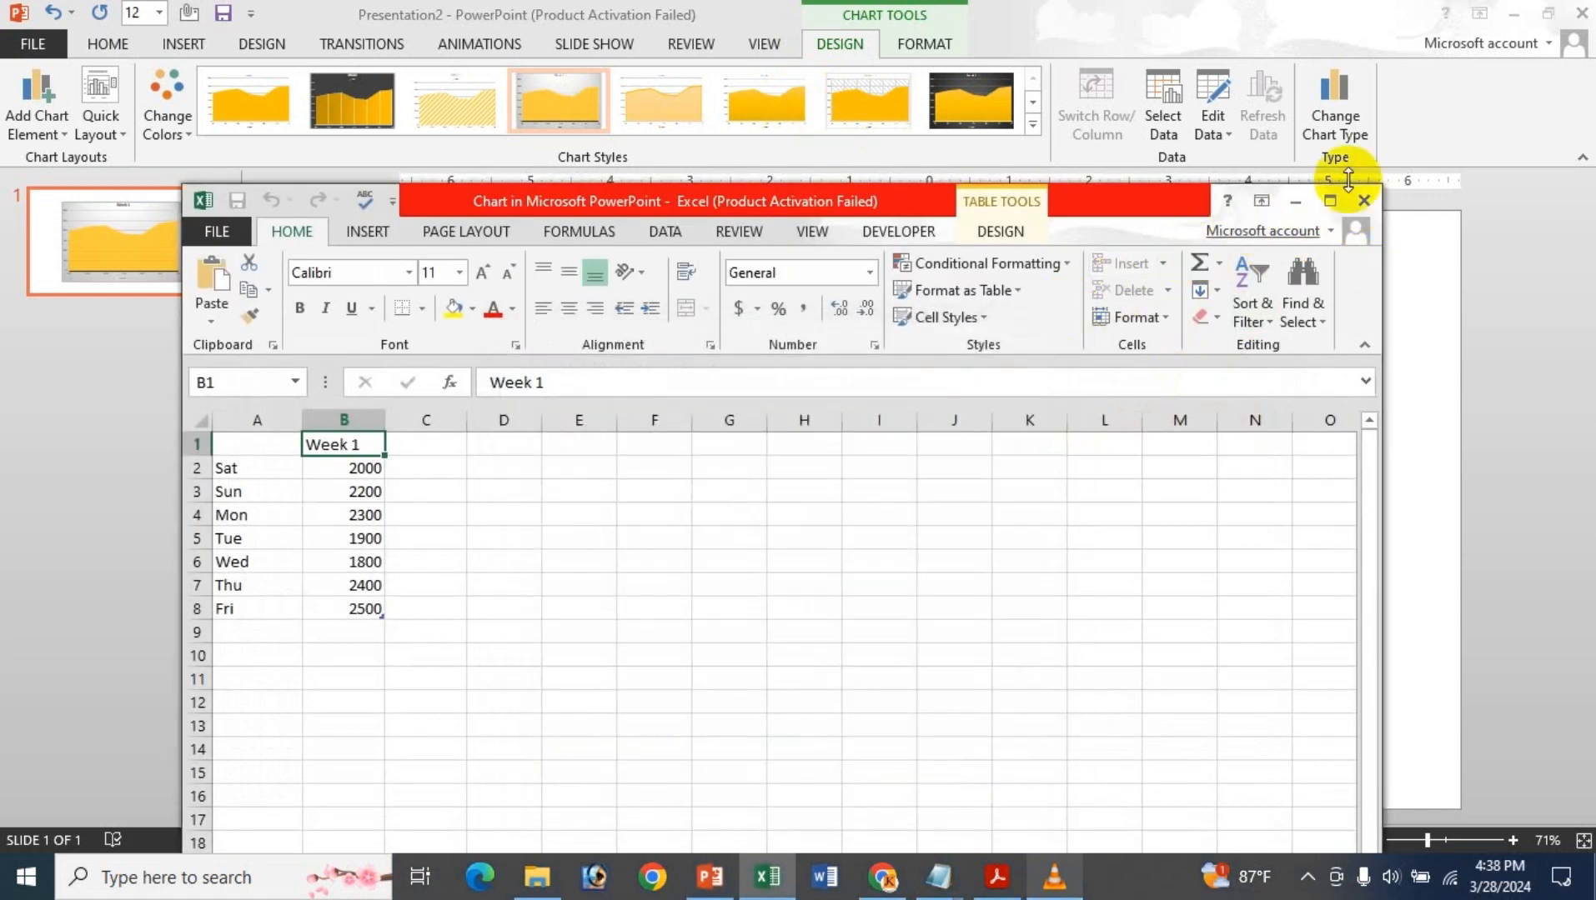
pyautogui.click(1364, 202)
# - Open the chart's data sheet for editing and enter the series heading Week 2 in cell C1
pyautogui.click(1222, 129)
pyautogui.click(1249, 182)
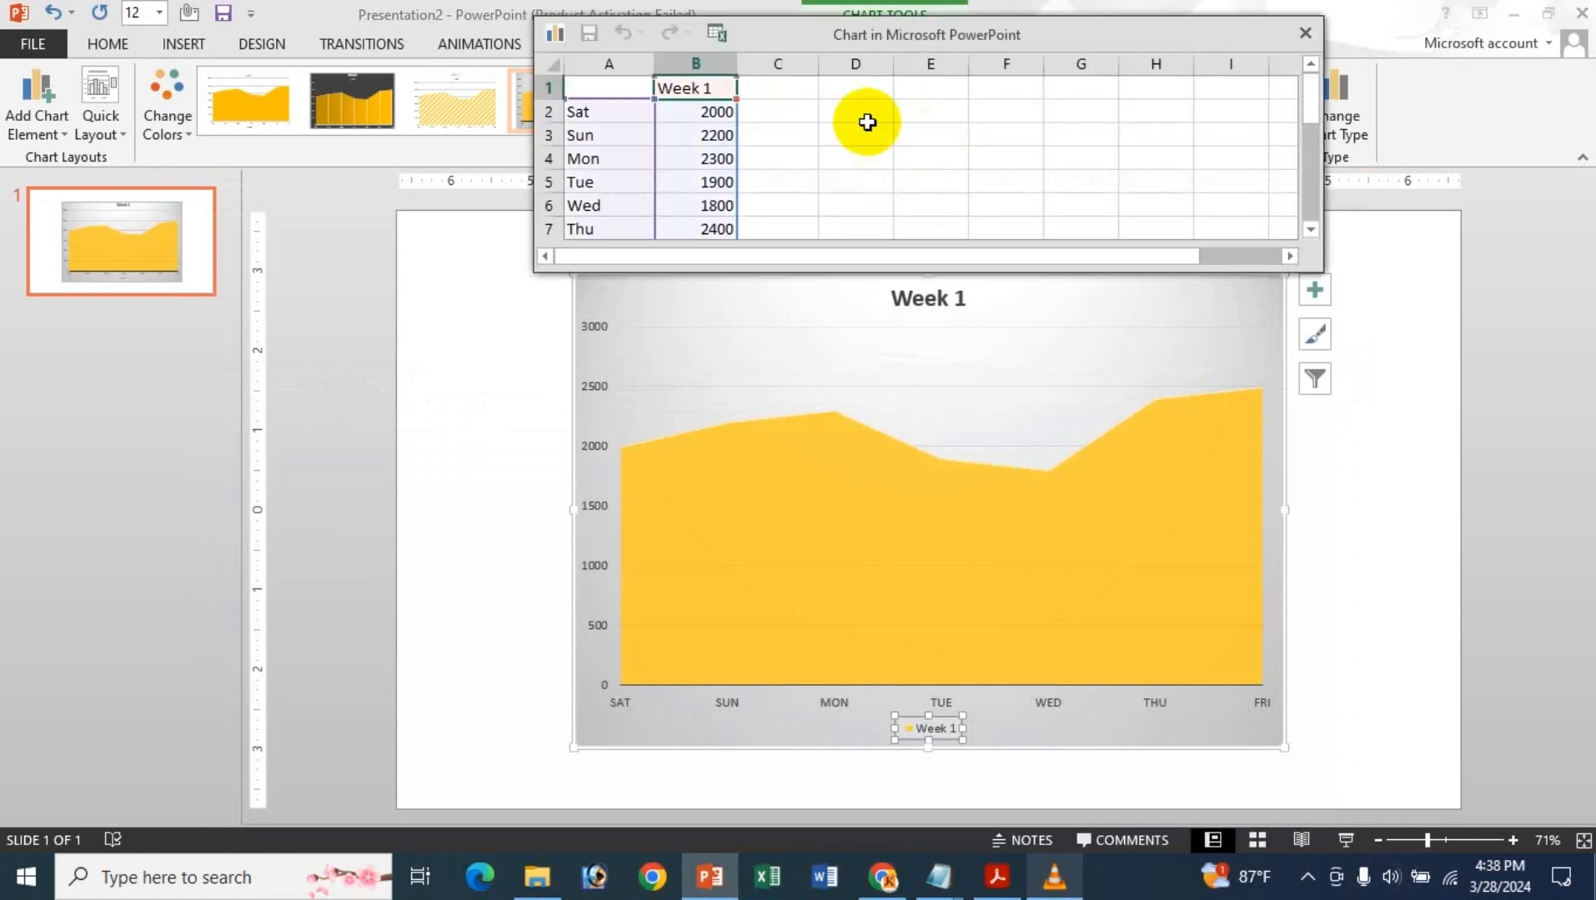
pyautogui.click(1192, 20)
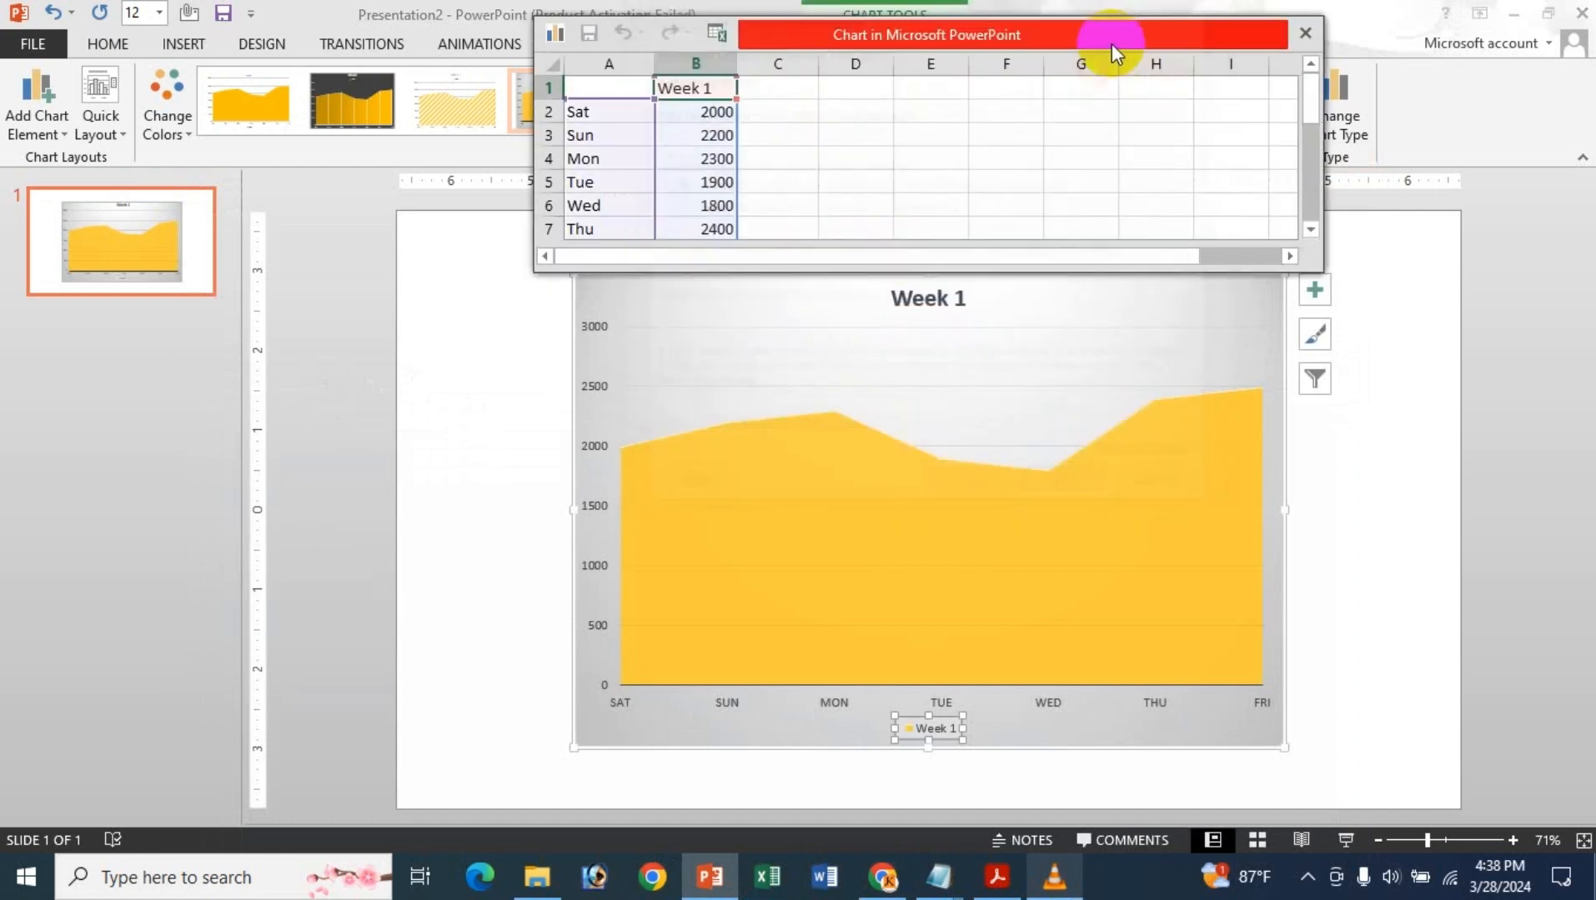
pyautogui.click(802, 97)
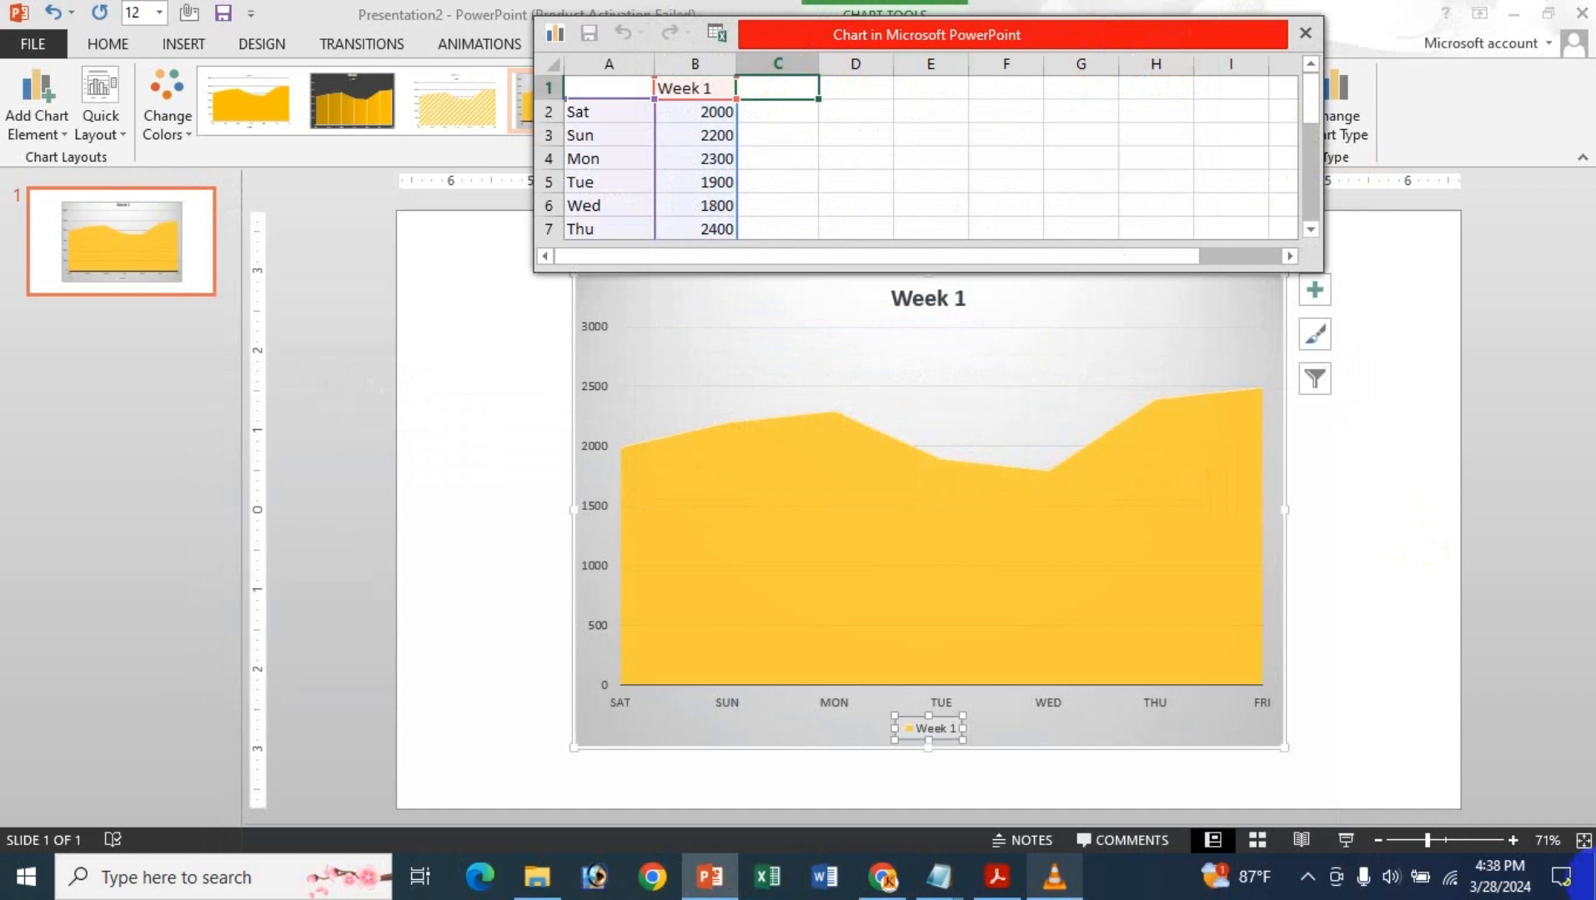
pyautogui.write('Week')
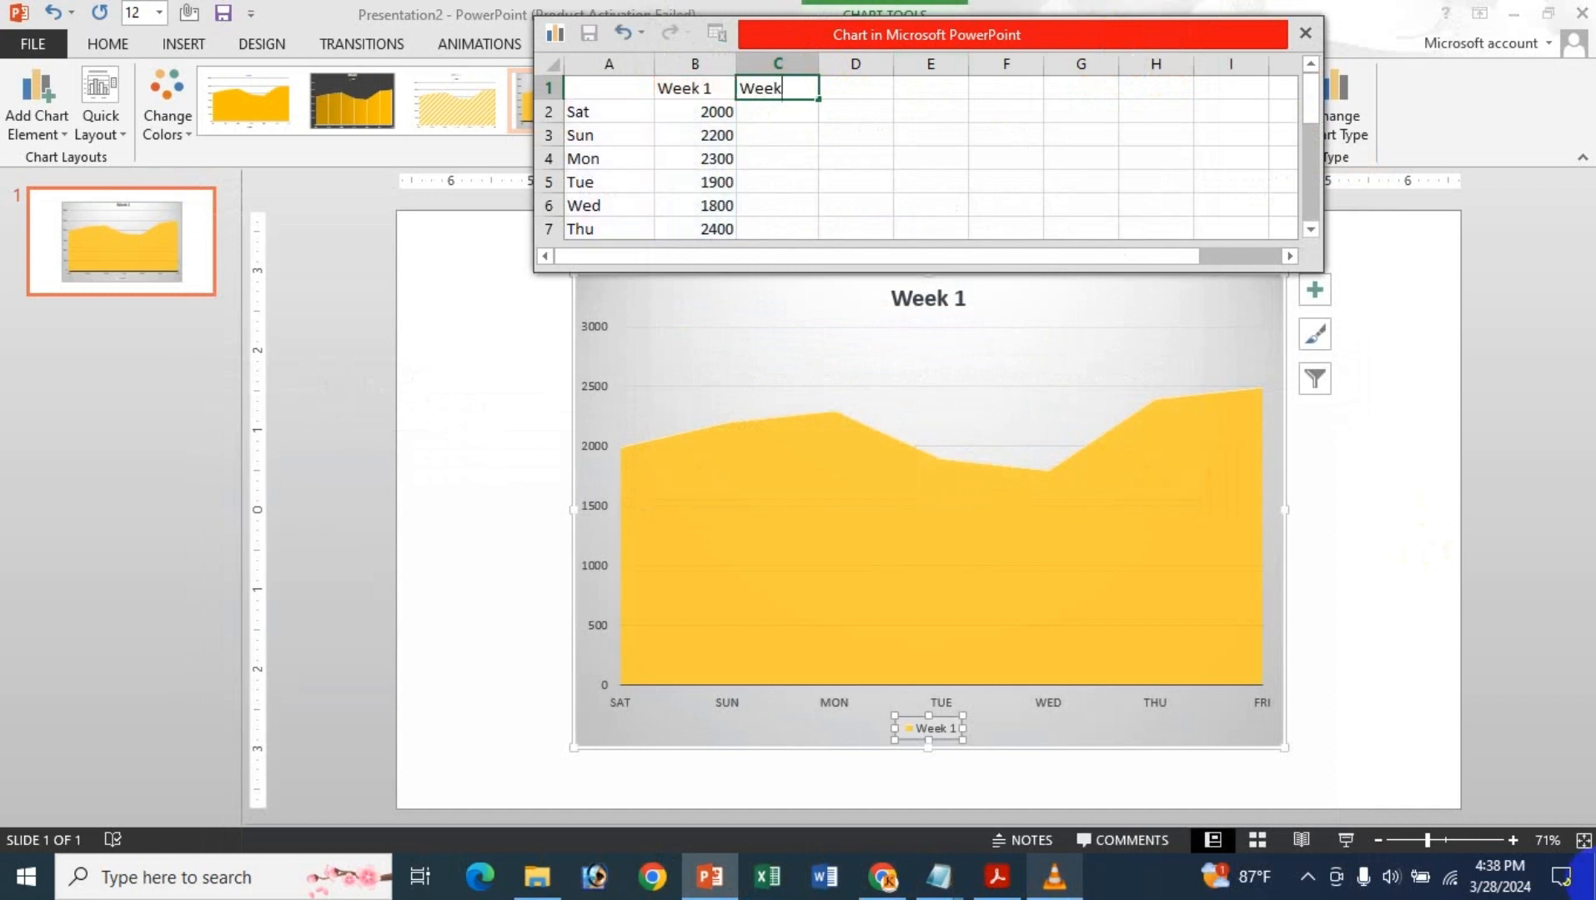
pyautogui.write(' 2')
pyautogui.press('Return')
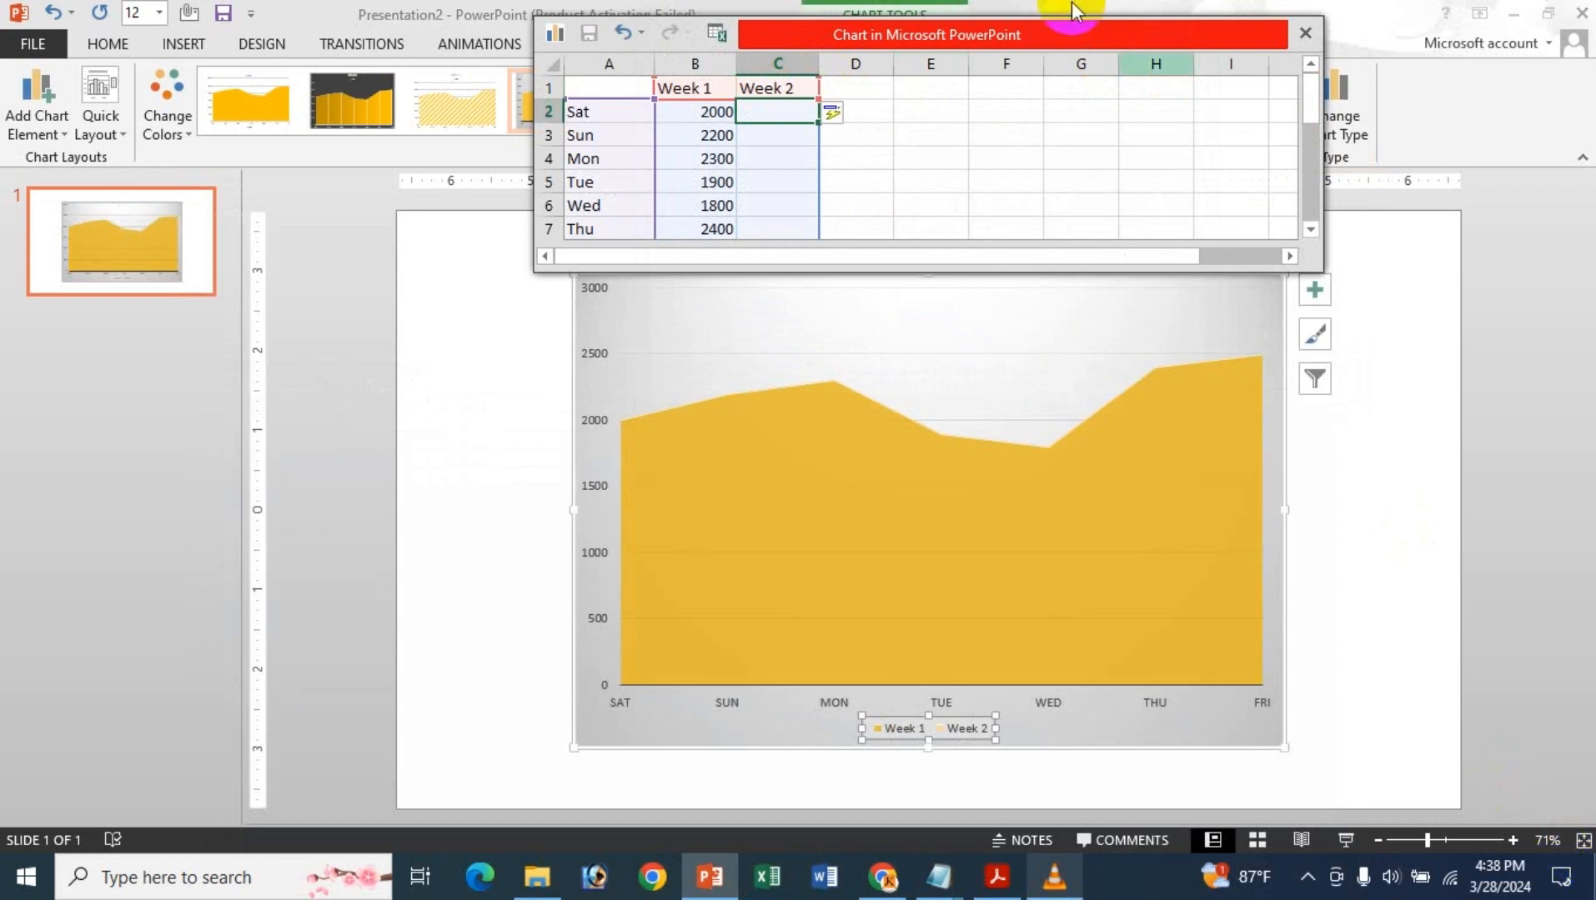
# - Enter 2500 as the Week 2 value for Sat in the chart's data sheet
pyautogui.scroll(-2, 973, 131)
pyautogui.scroll(2, 973, 129)
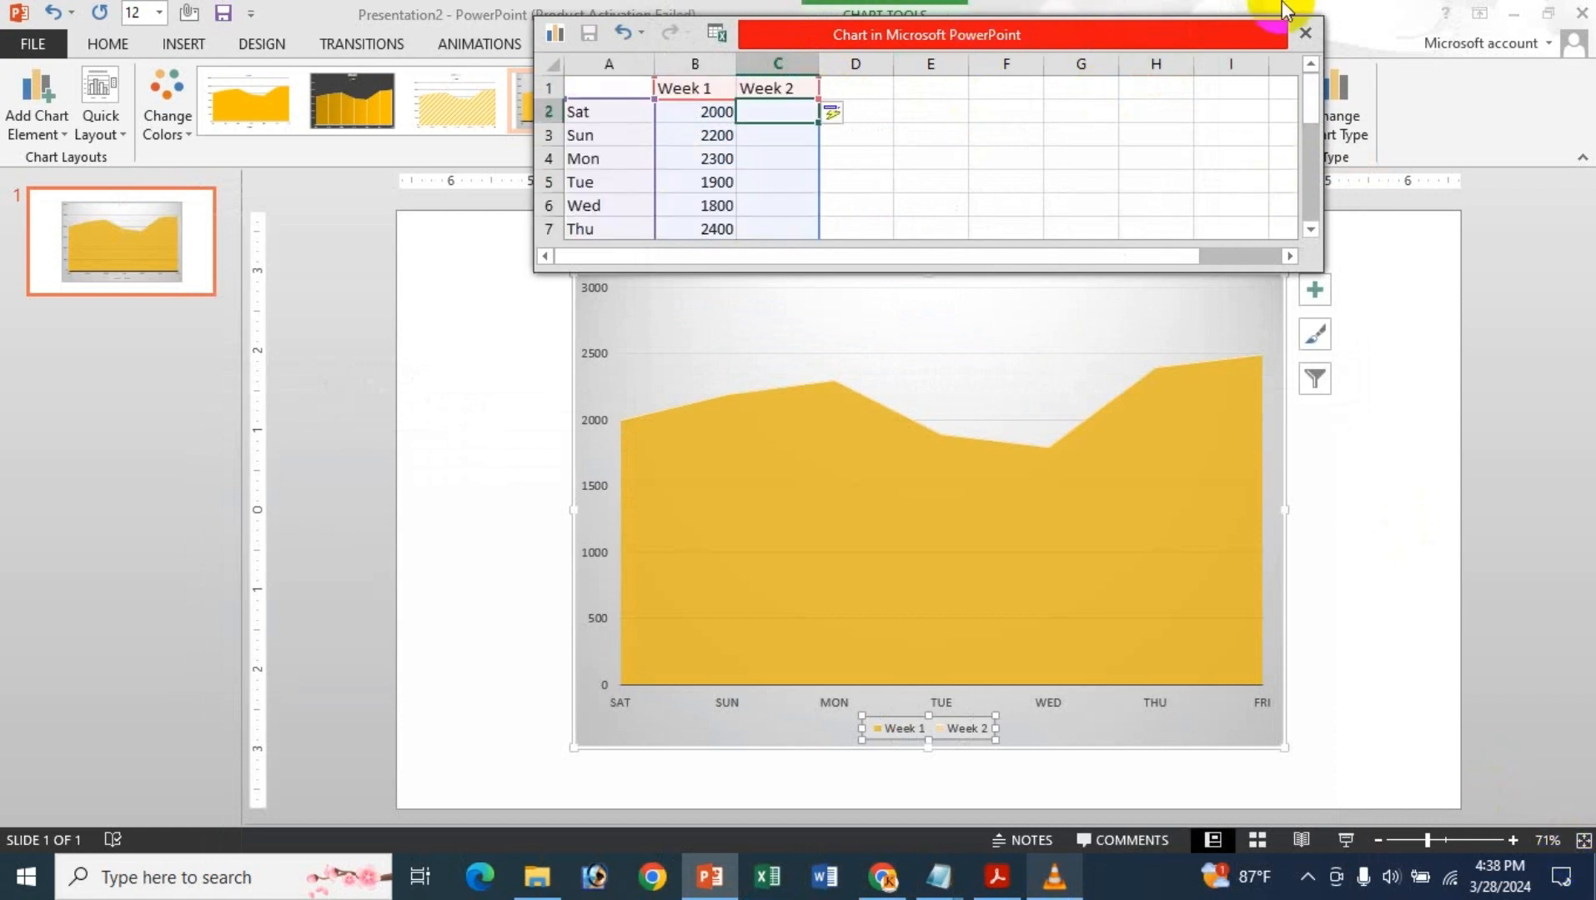
pyautogui.write('25')
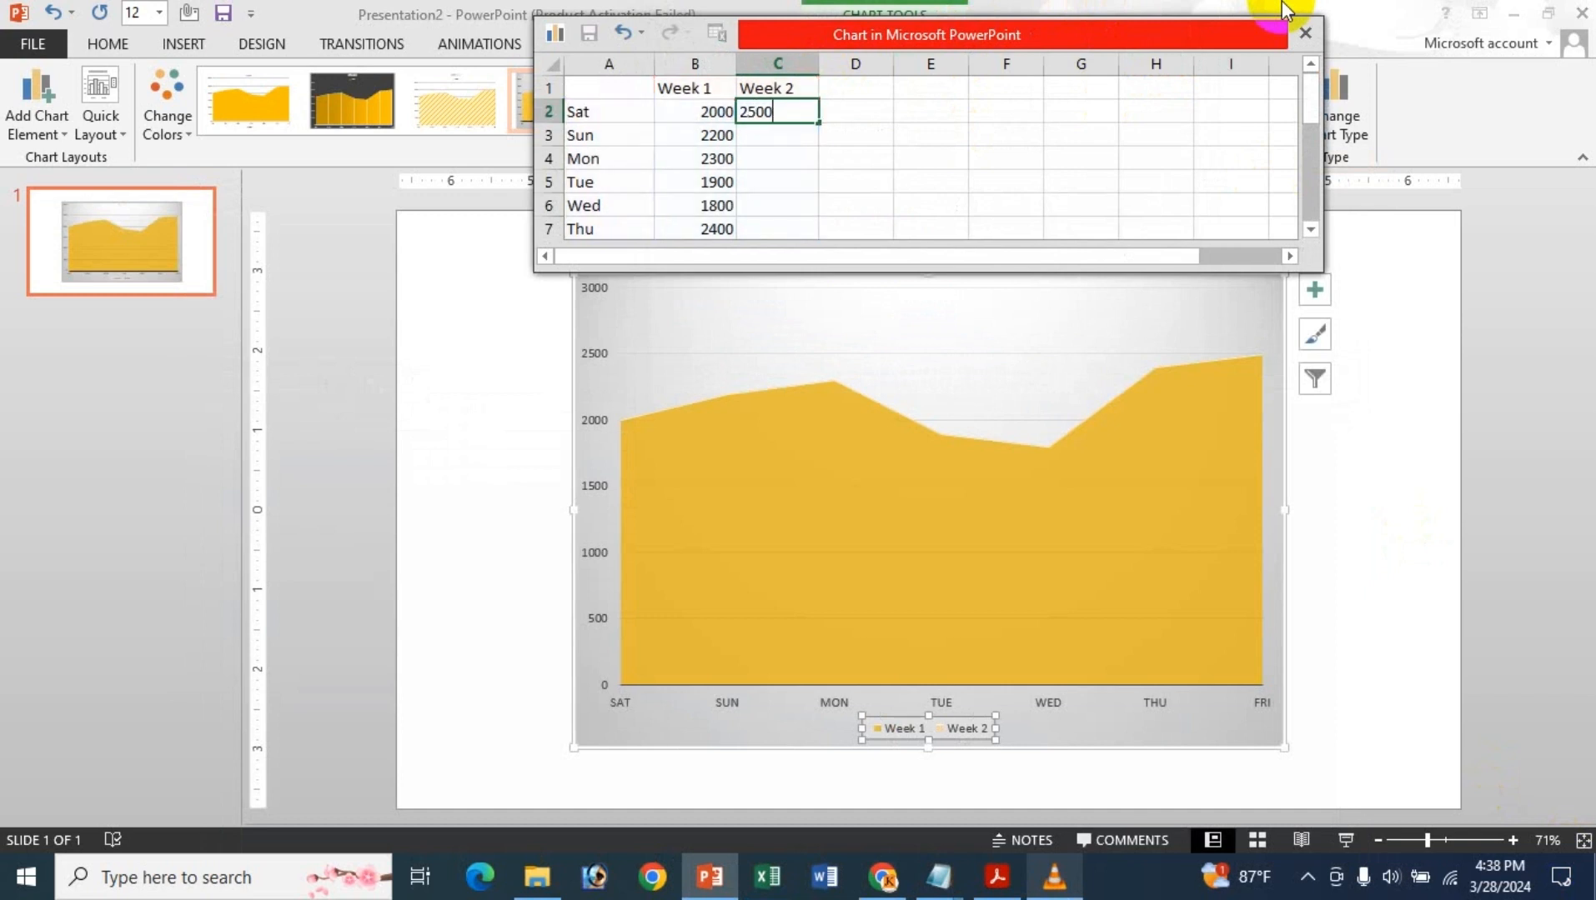
pyautogui.write('00')
pyautogui.click(777, 132)
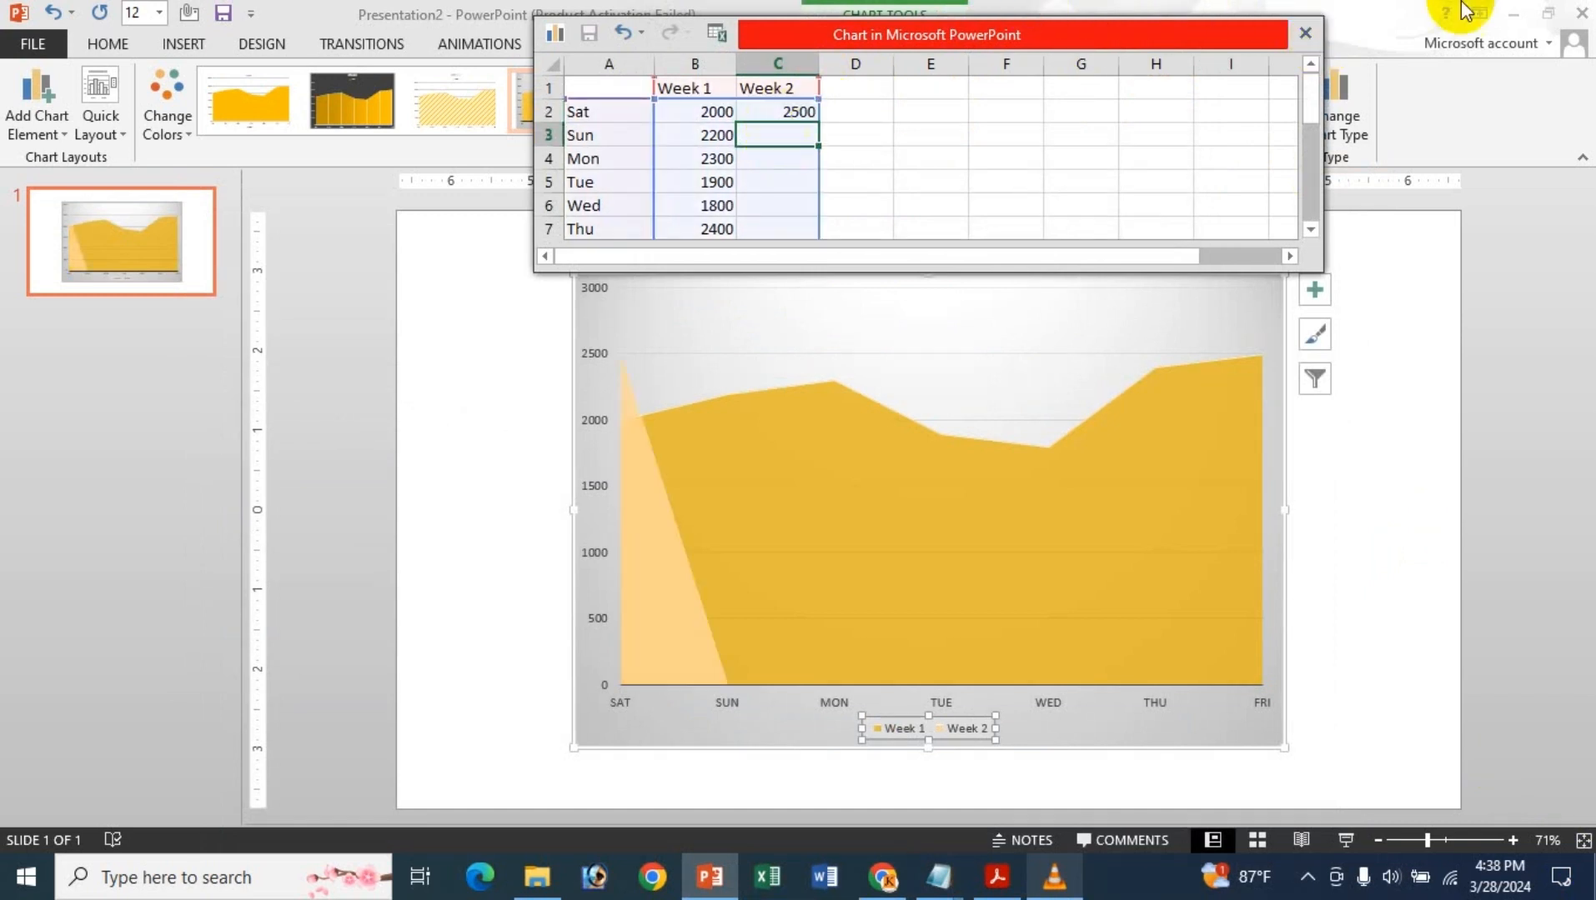
# - Enter the Week 2 values 2400 for Sun and 1800 for Mon in the chart's data sheet
pyautogui.scroll(-3, 904, 198)
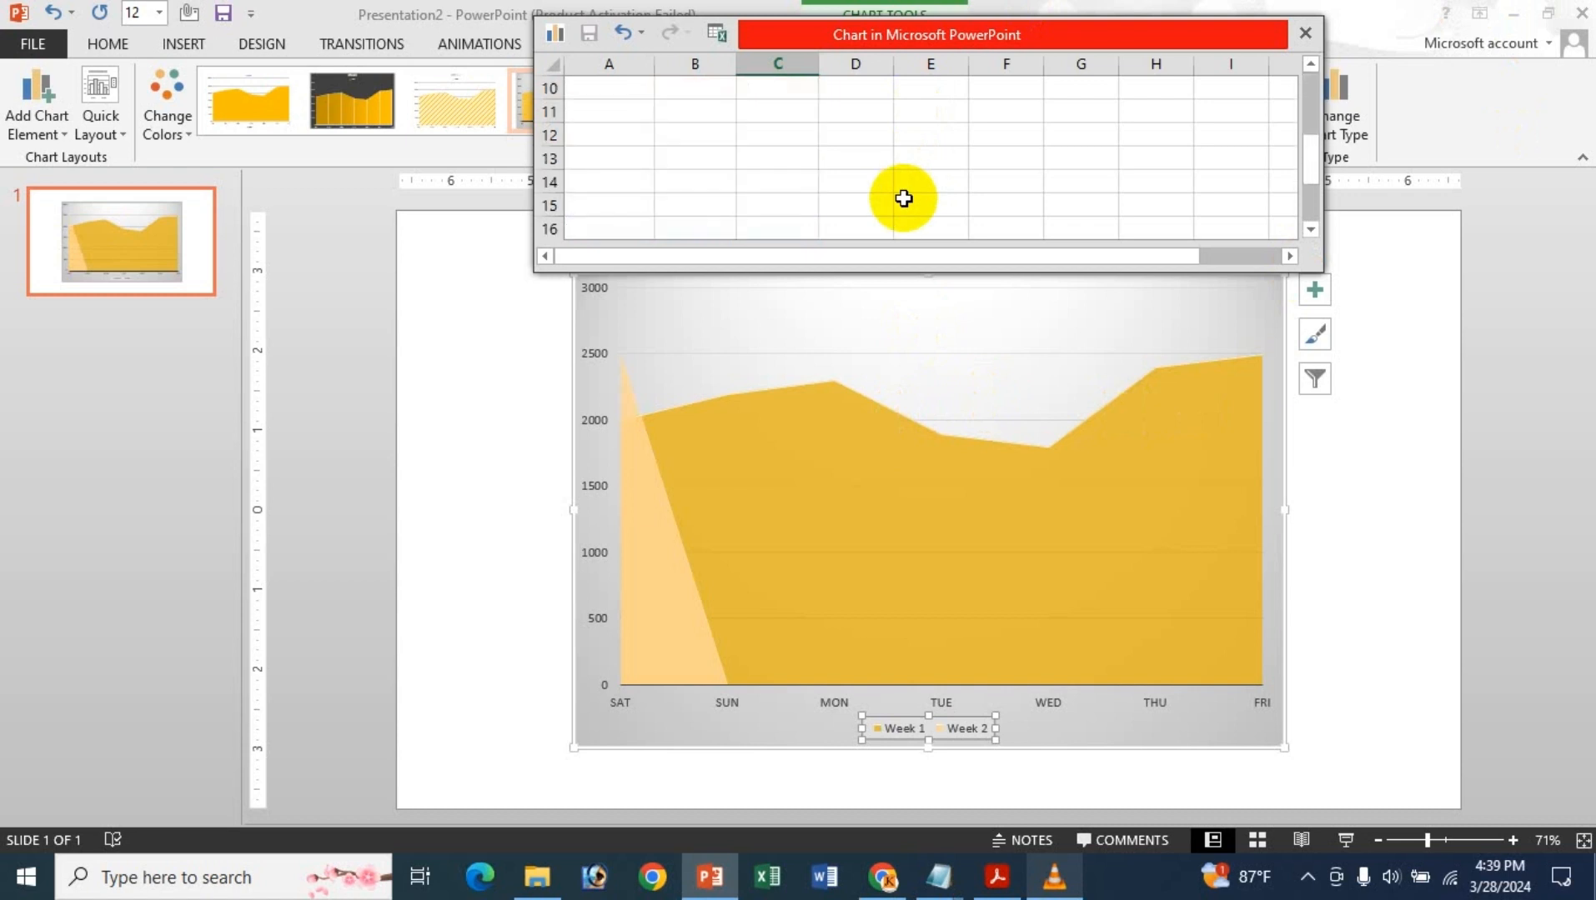
pyautogui.scroll(2, 904, 198)
pyautogui.scroll(1, 904, 199)
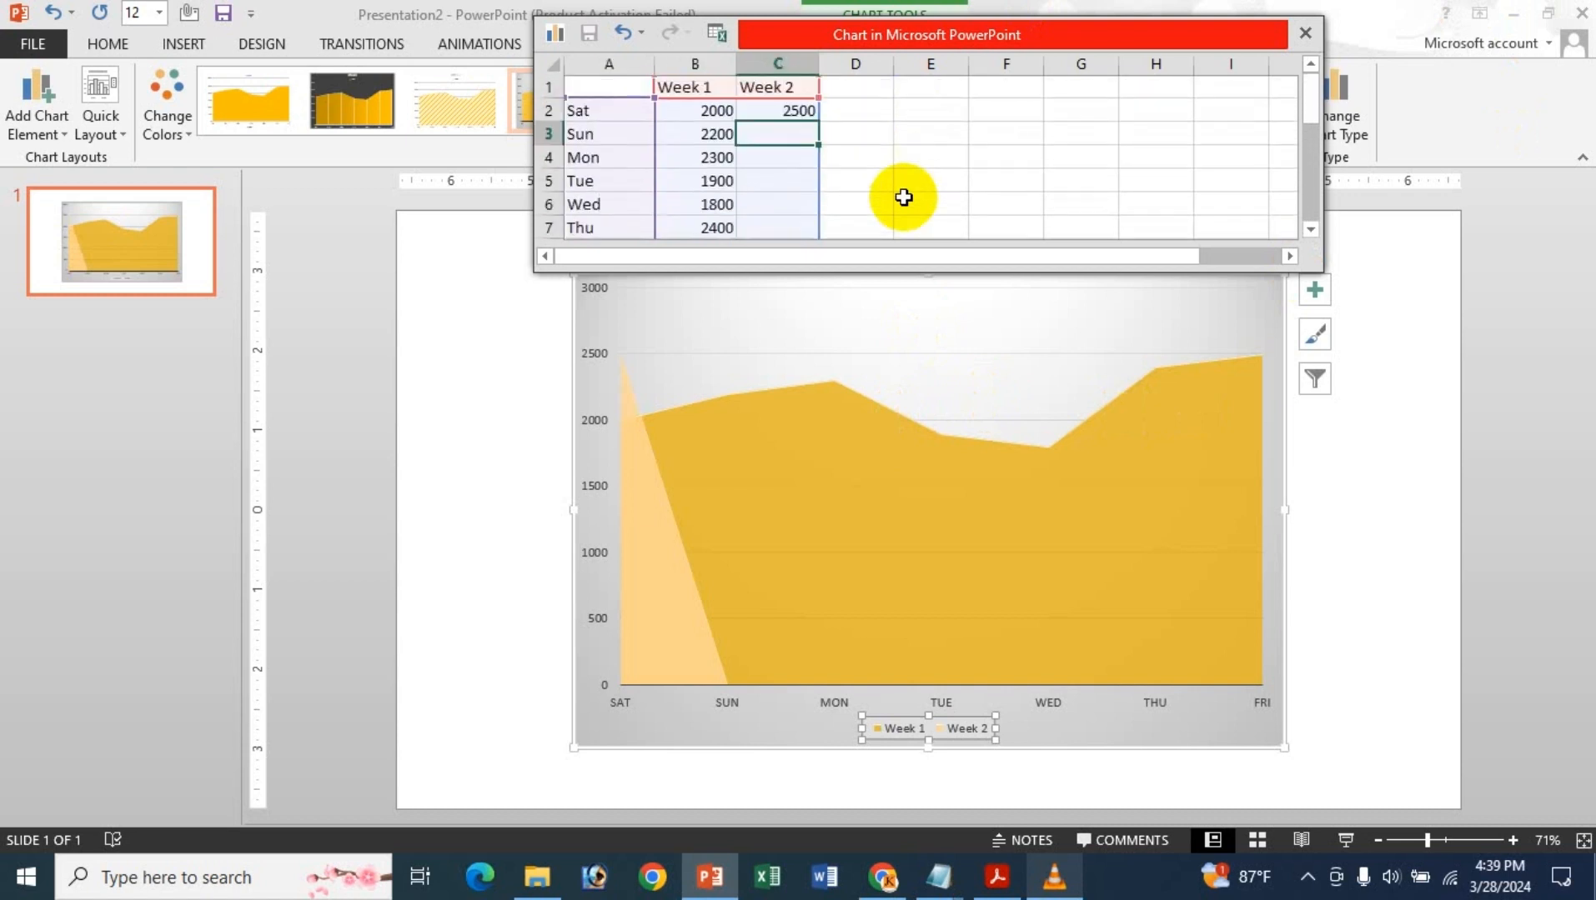
pyautogui.write('2400')
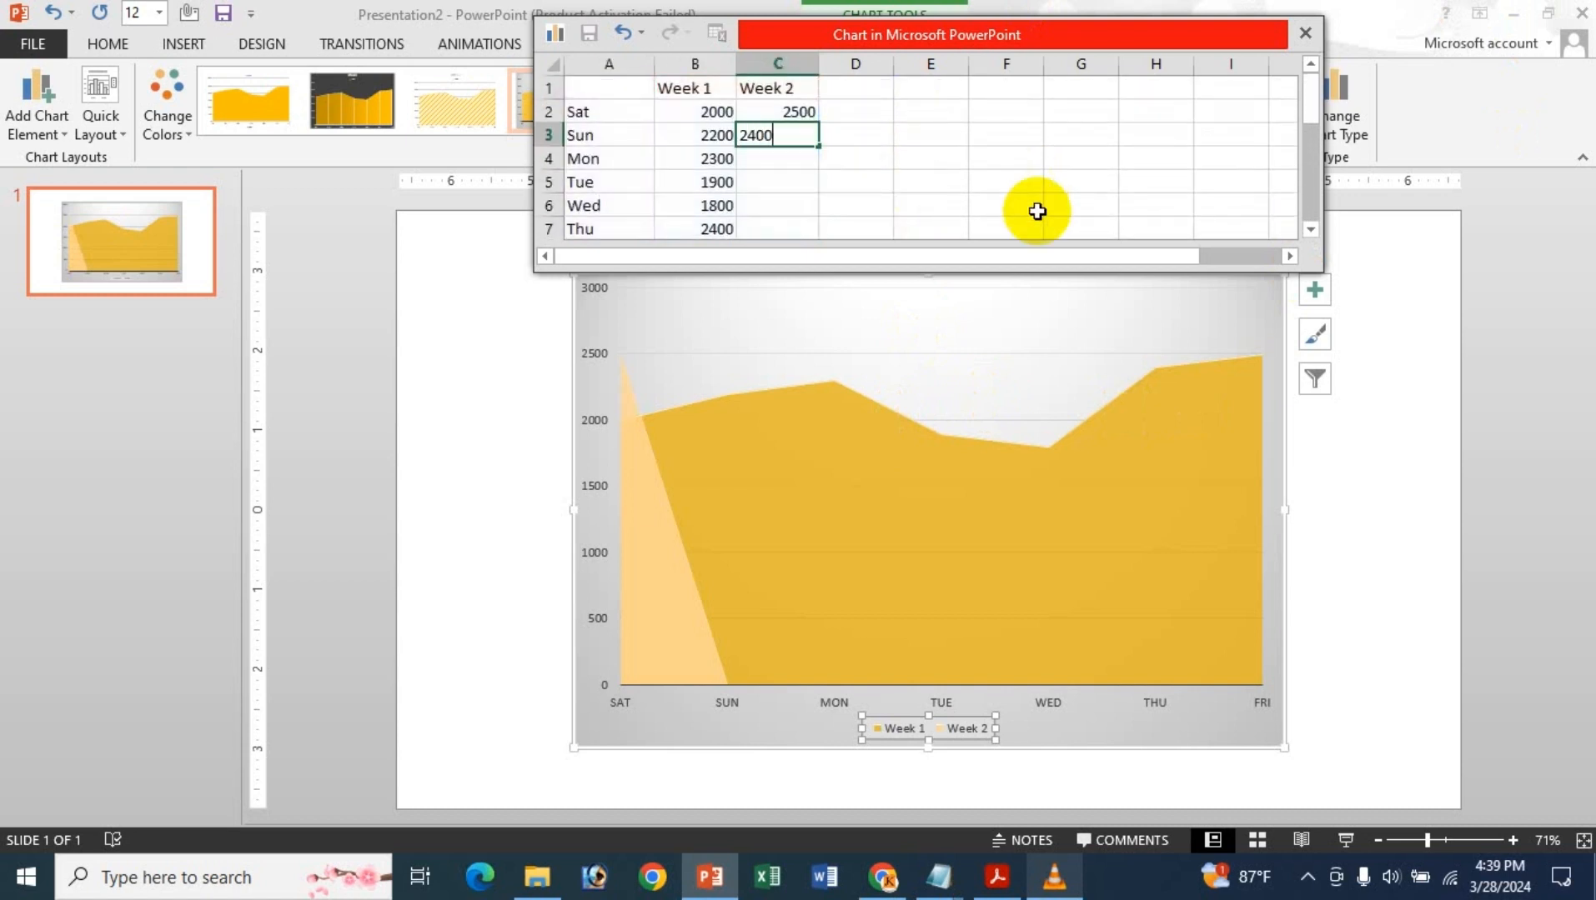
pyautogui.click(777, 160)
pyautogui.scroll(-1, 778, 161)
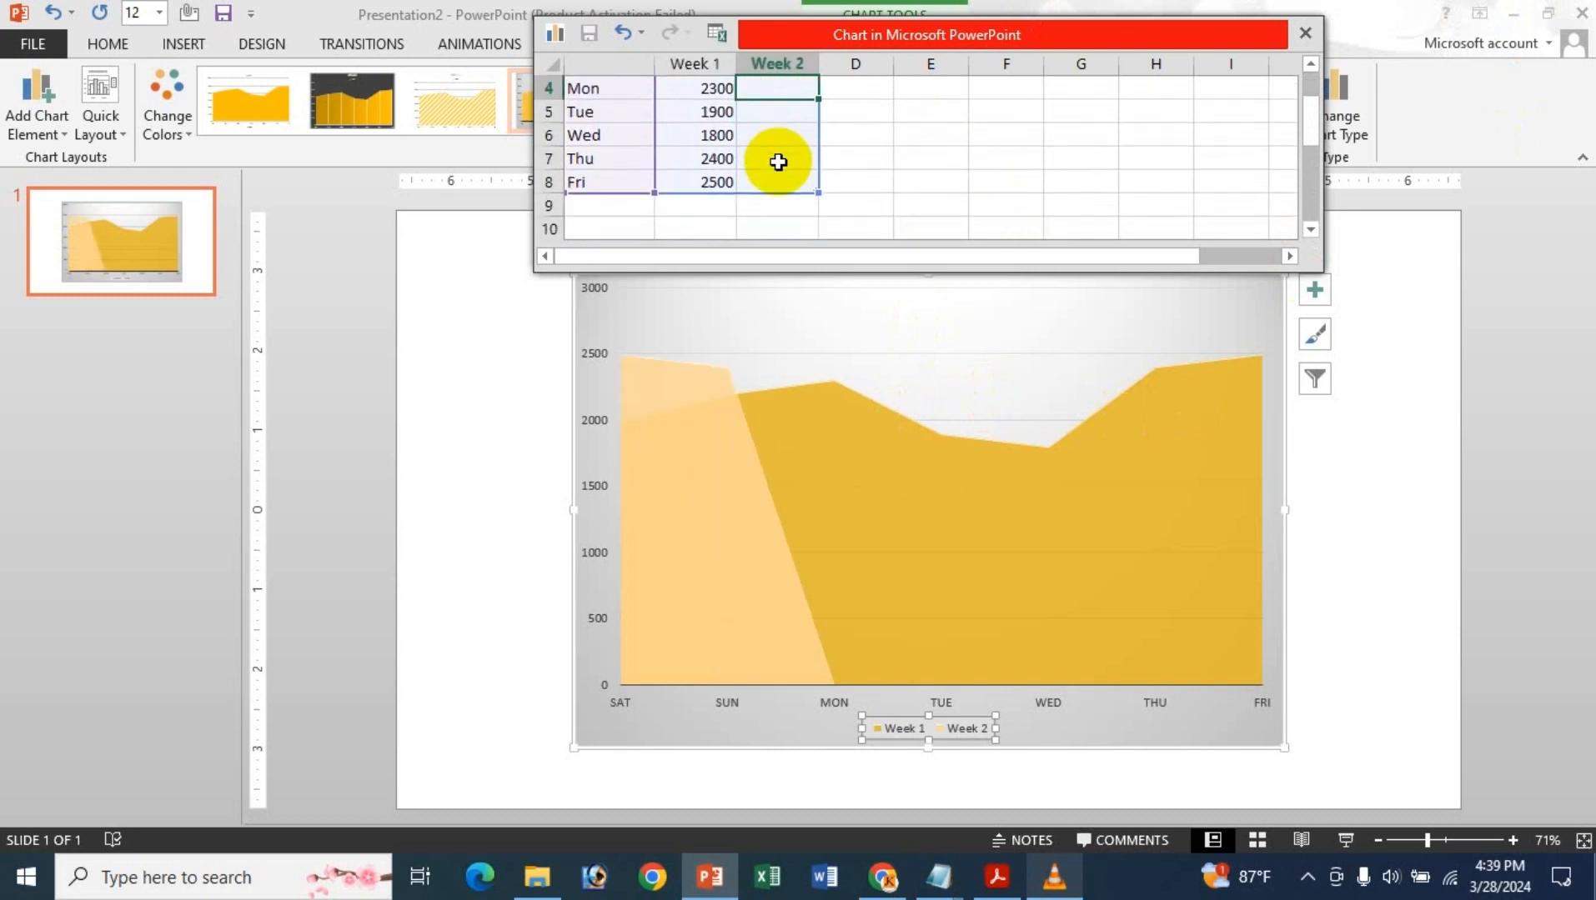
pyautogui.scroll(1, 778, 162)
pyautogui.write('12')
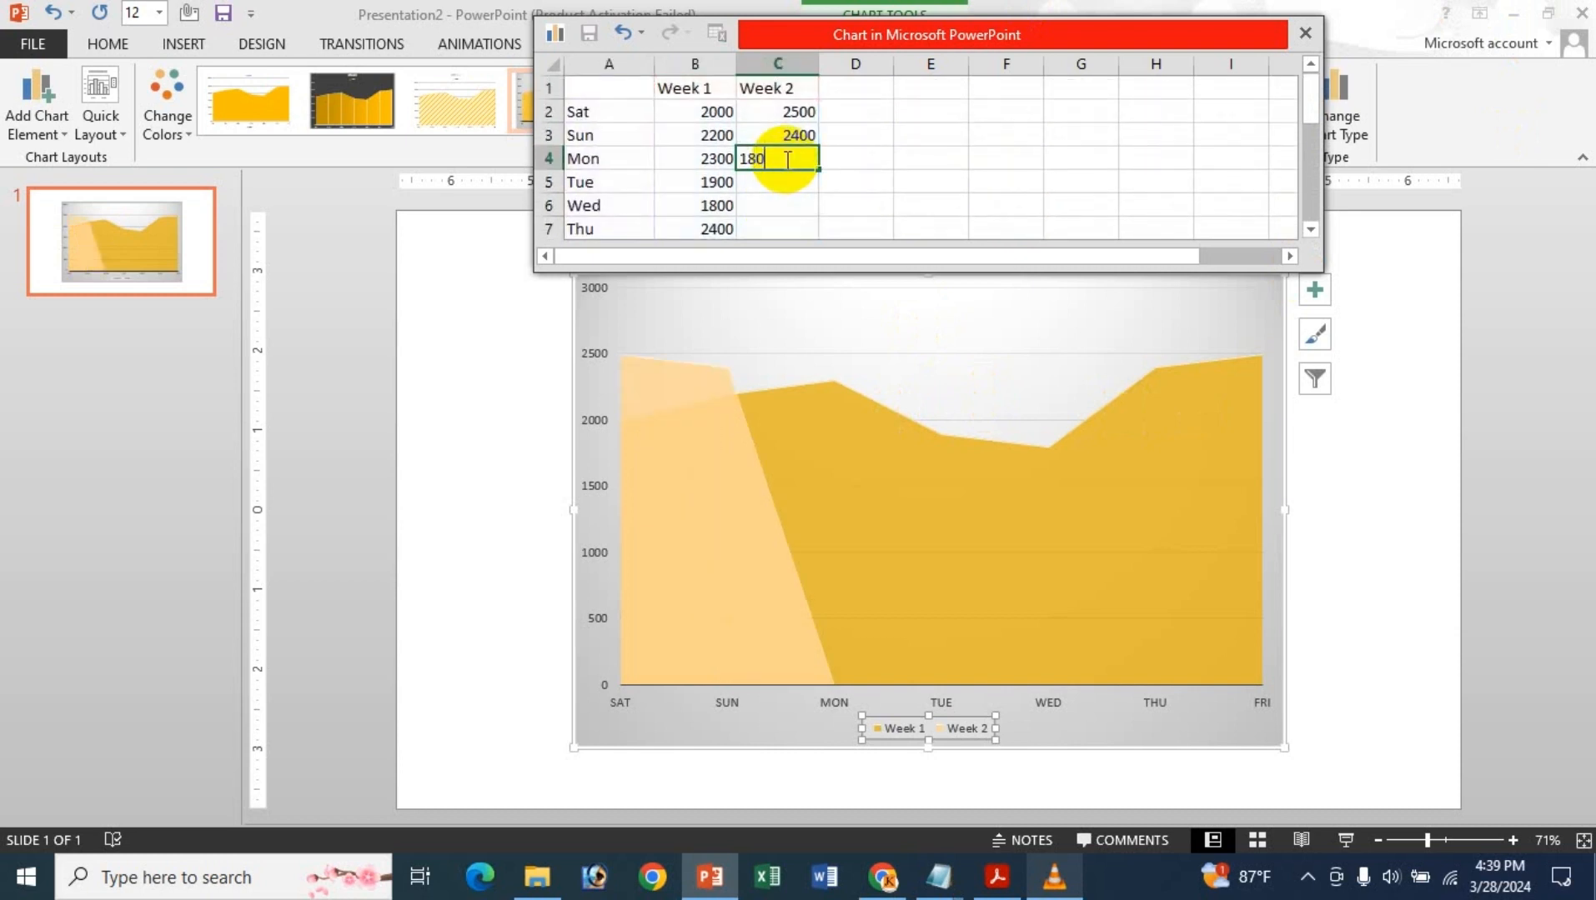
pyautogui.write('00')
pyautogui.click(793, 175)
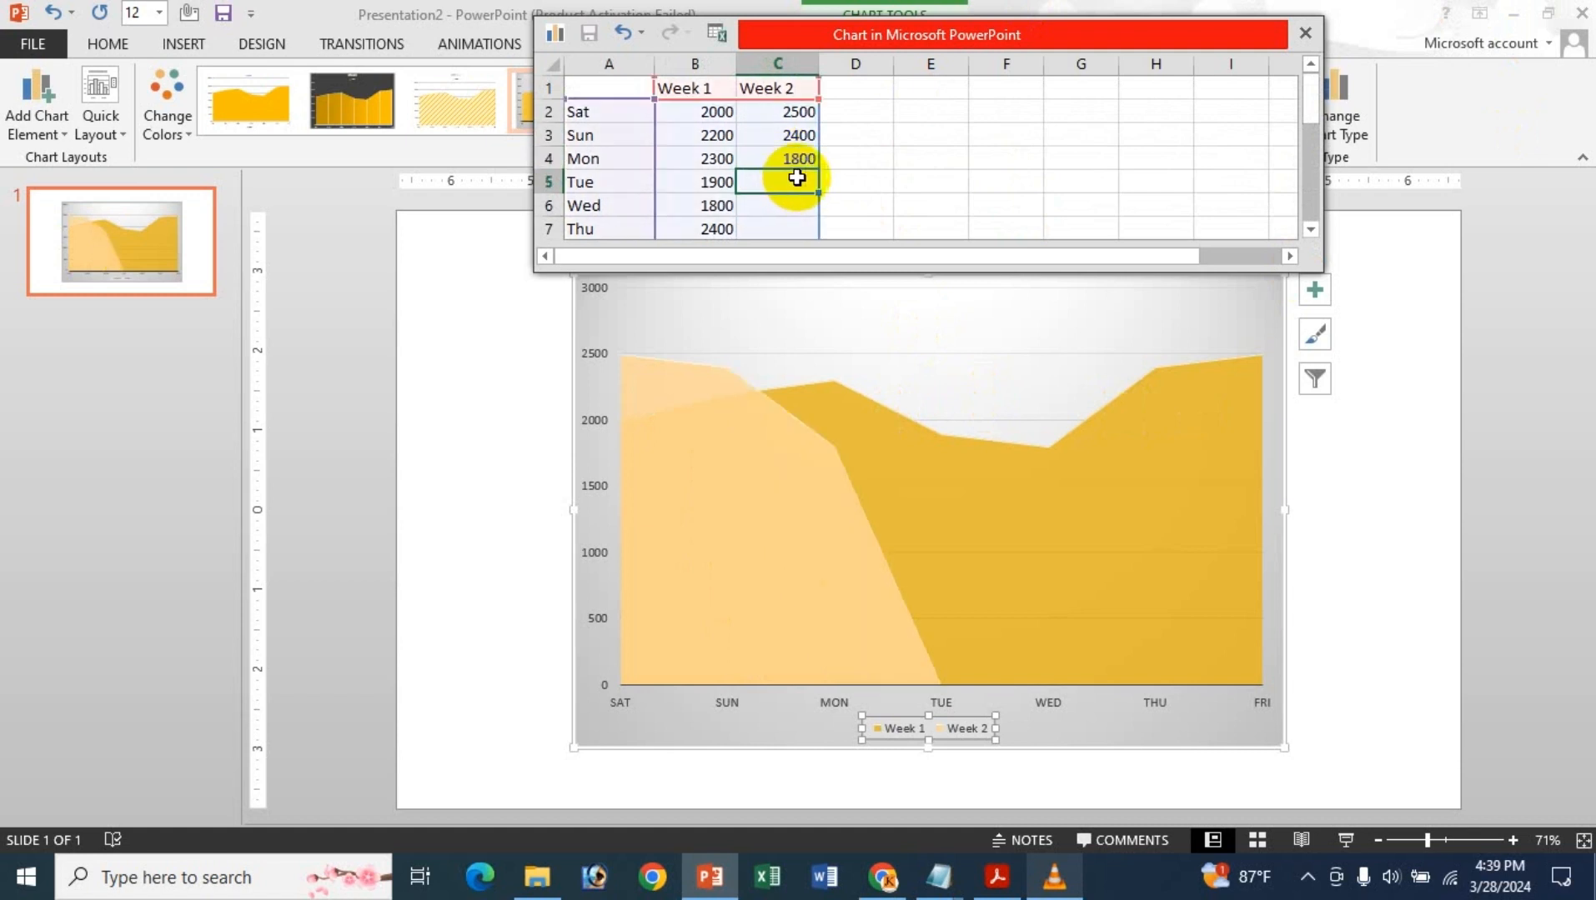